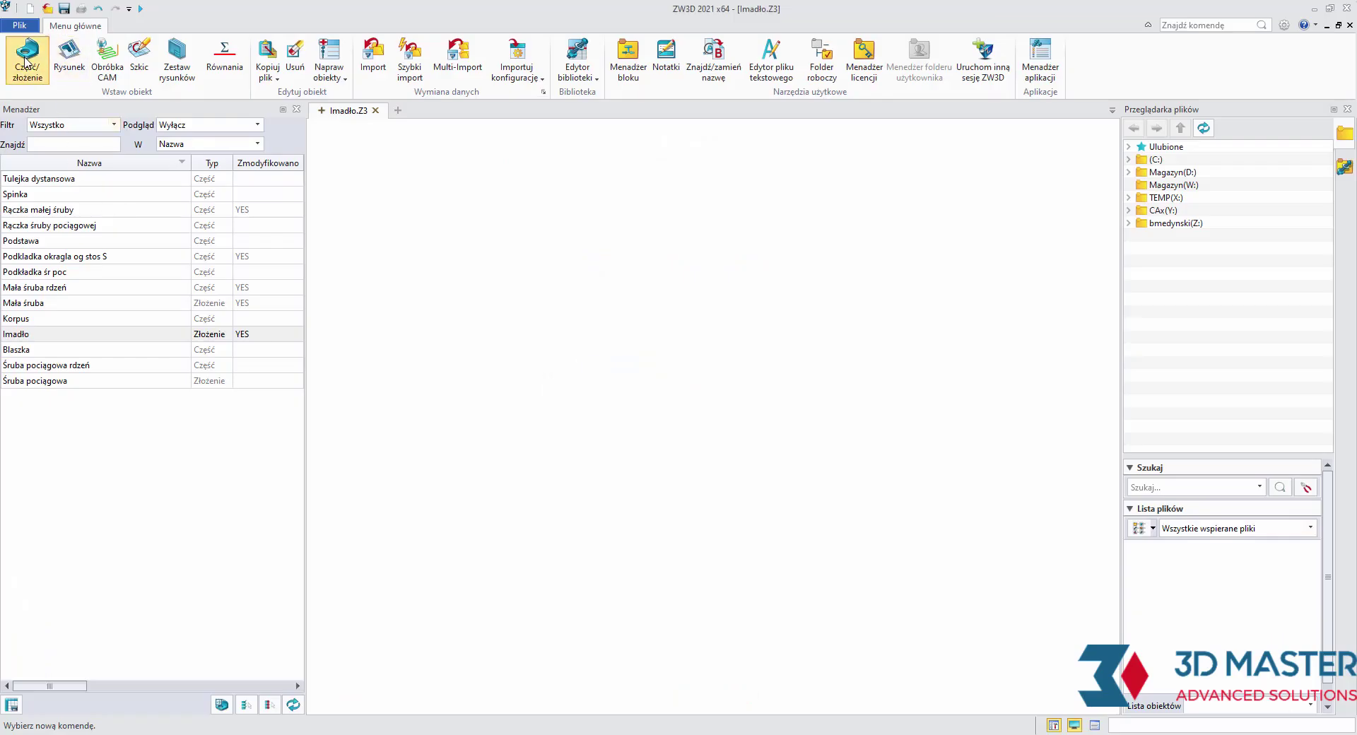
Step: Create a new part named 'Suwnica imadła' from the default template
left_click(25, 62)
type("S")
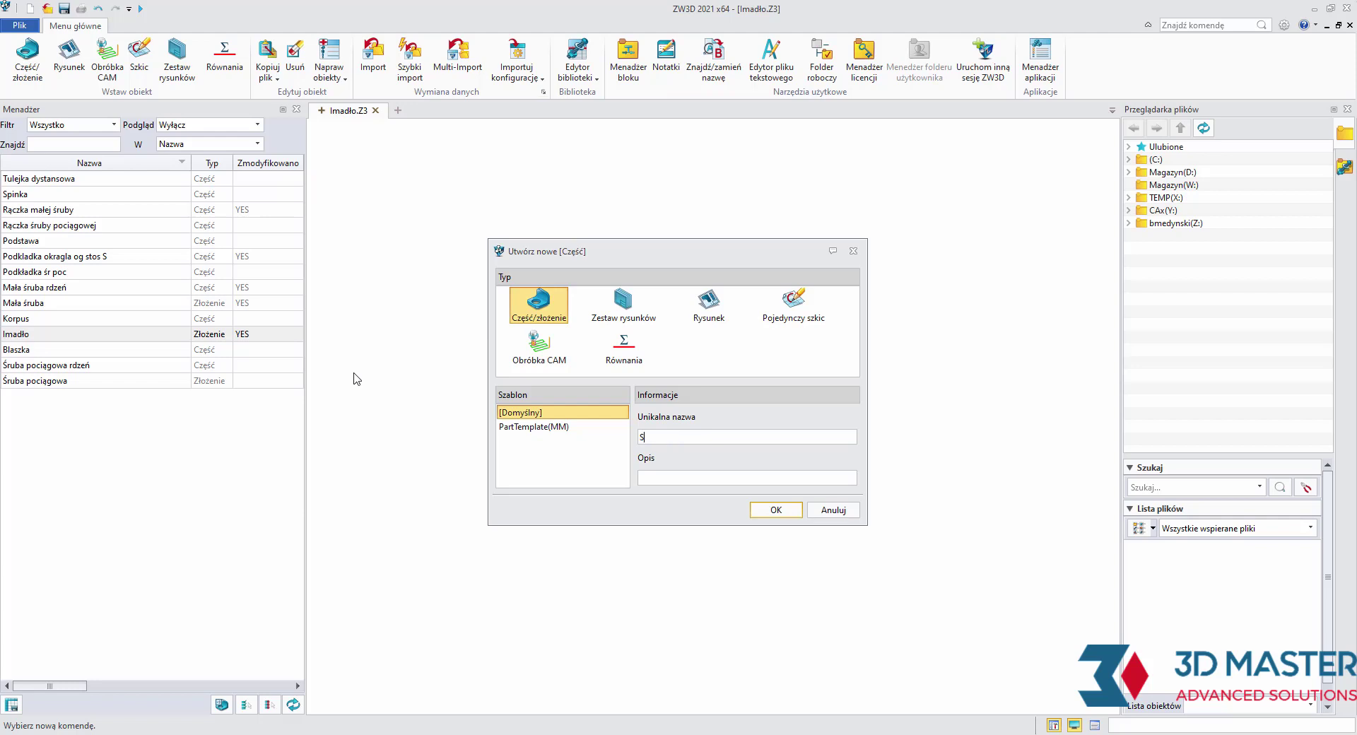
type("uwnica imadła")
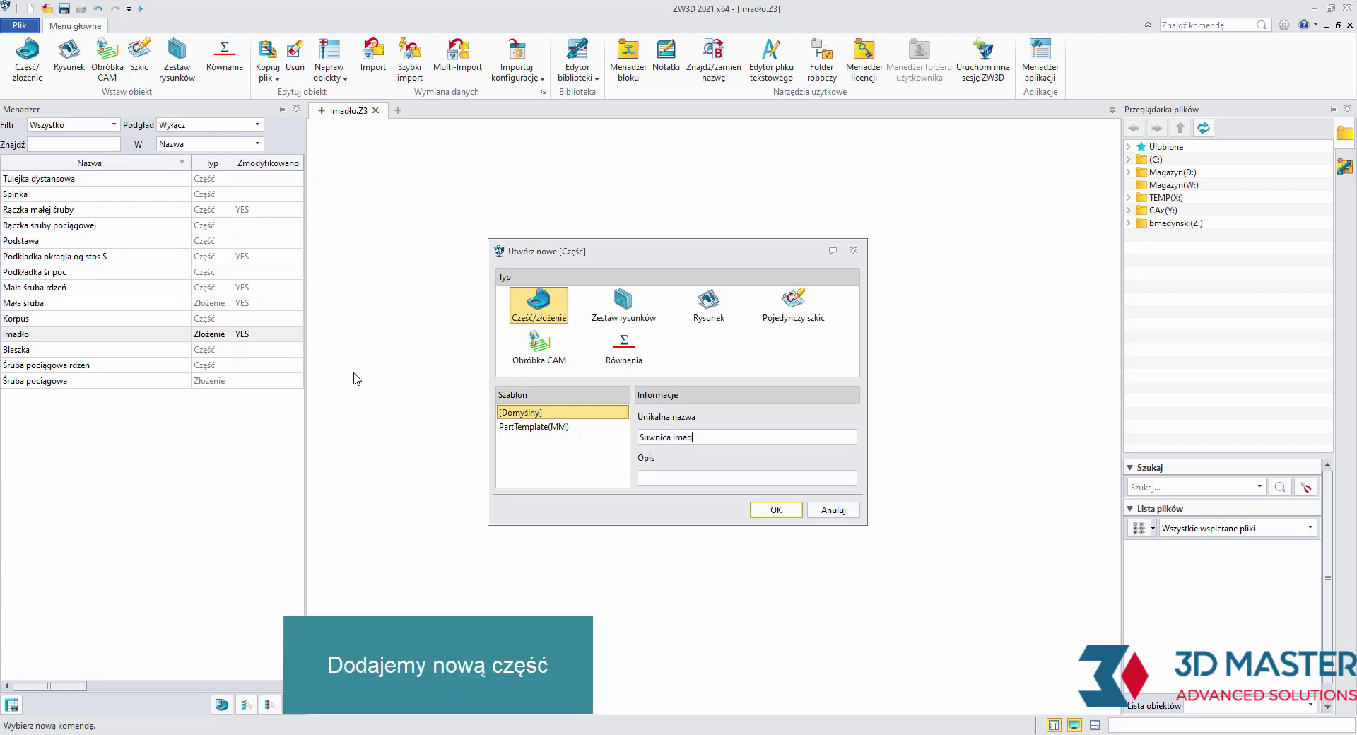
left_click(774, 510)
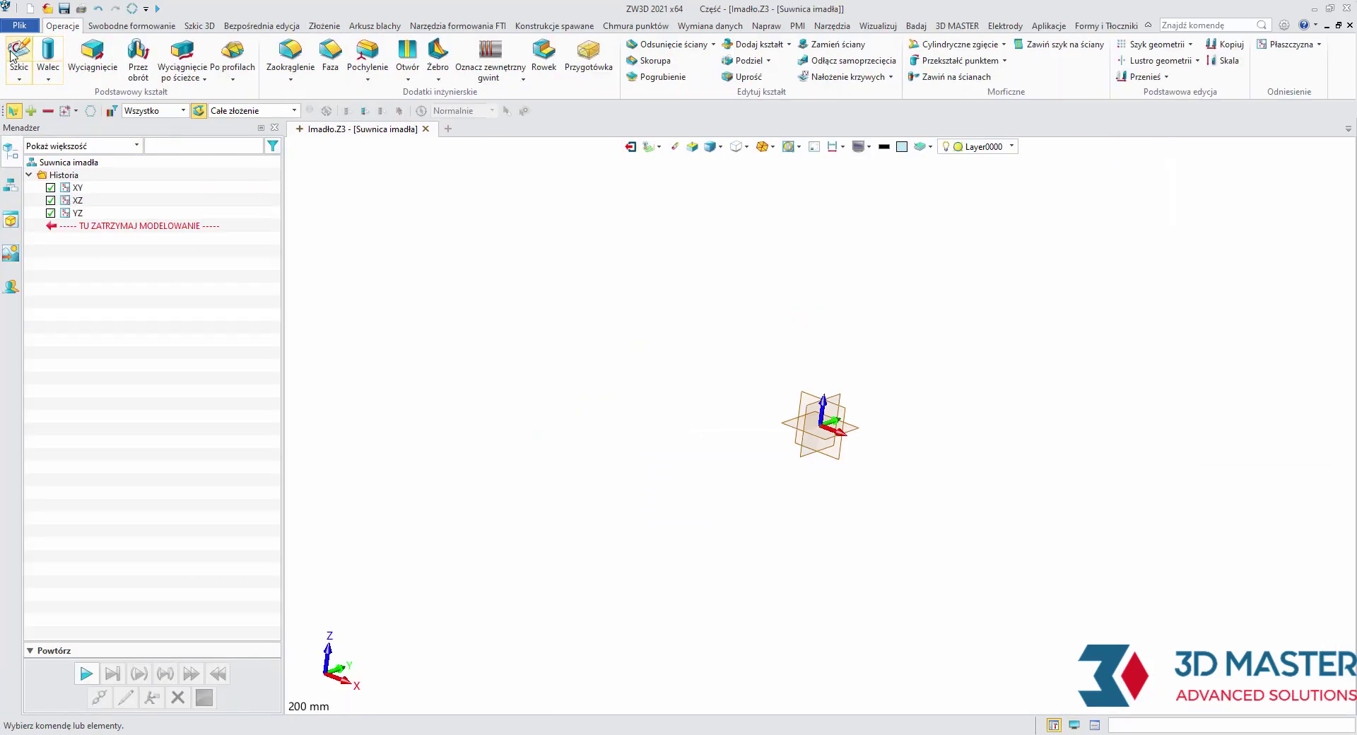
Step: Start a new sketch on the XZ plane
left_click(12, 56)
left_click(836, 419)
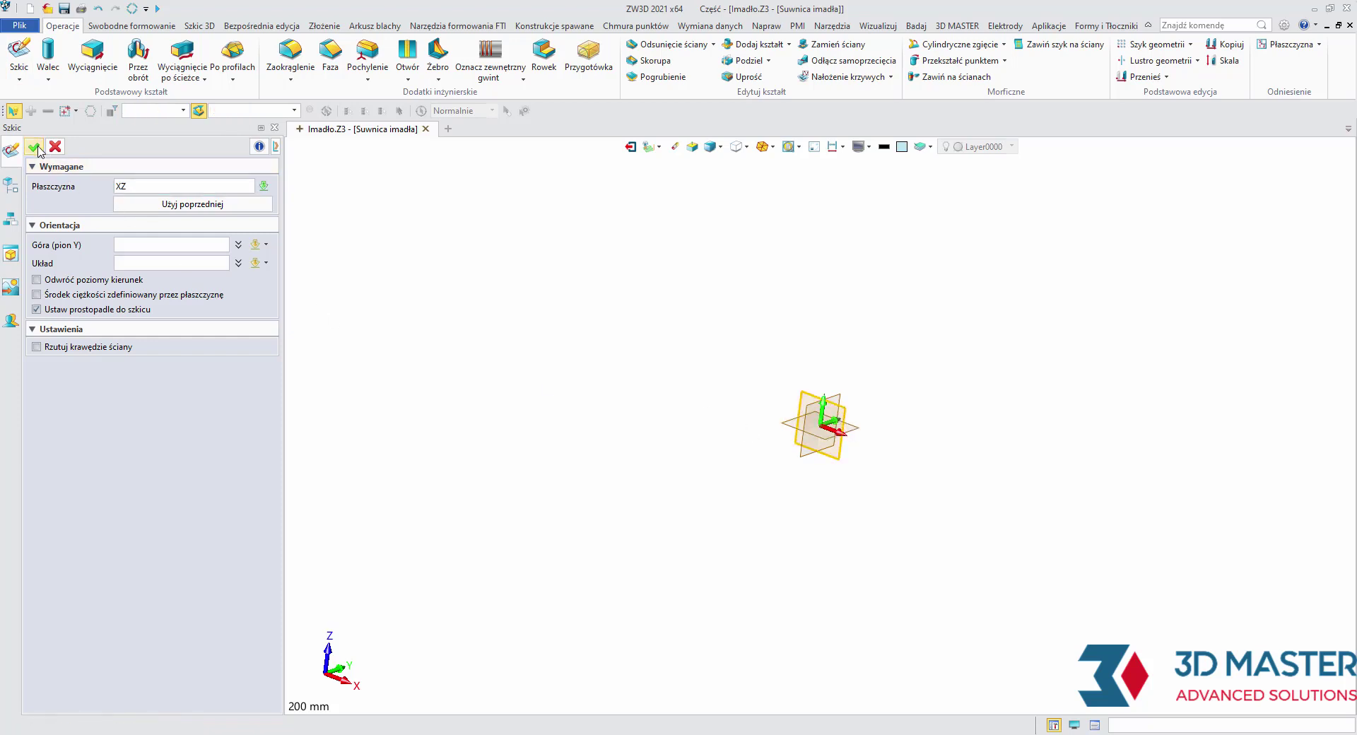
left_click(33, 147)
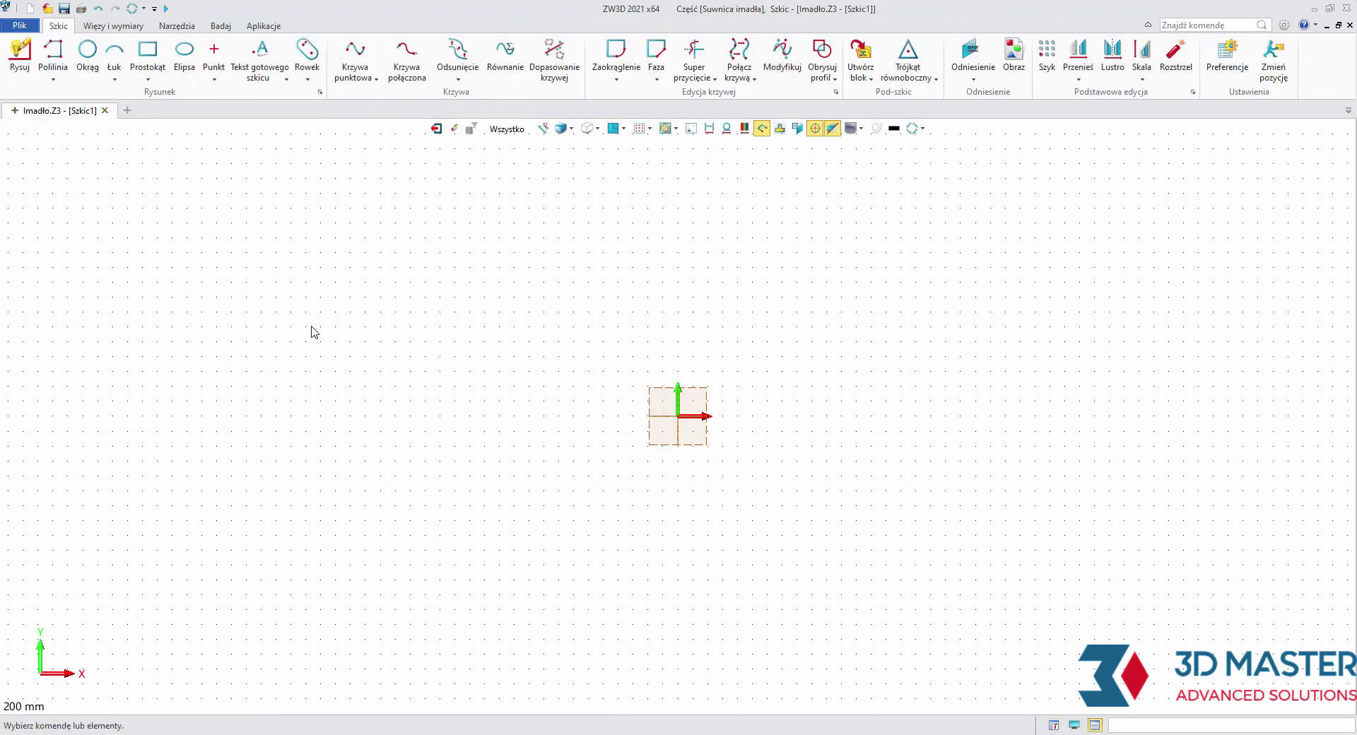
Step: Draw a centre-point rectangle left of the origin, sized 37.8 by 5 mm
left_click(147, 56)
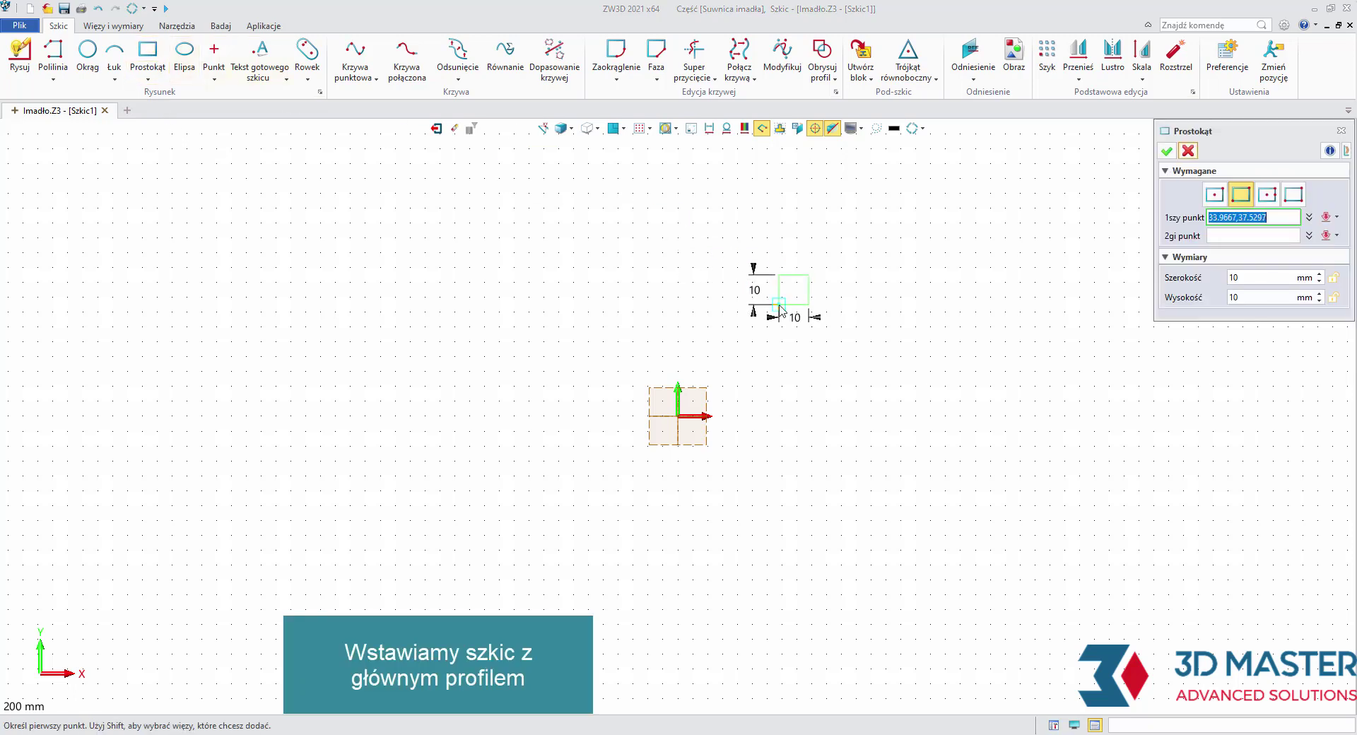
left_click(1214, 194)
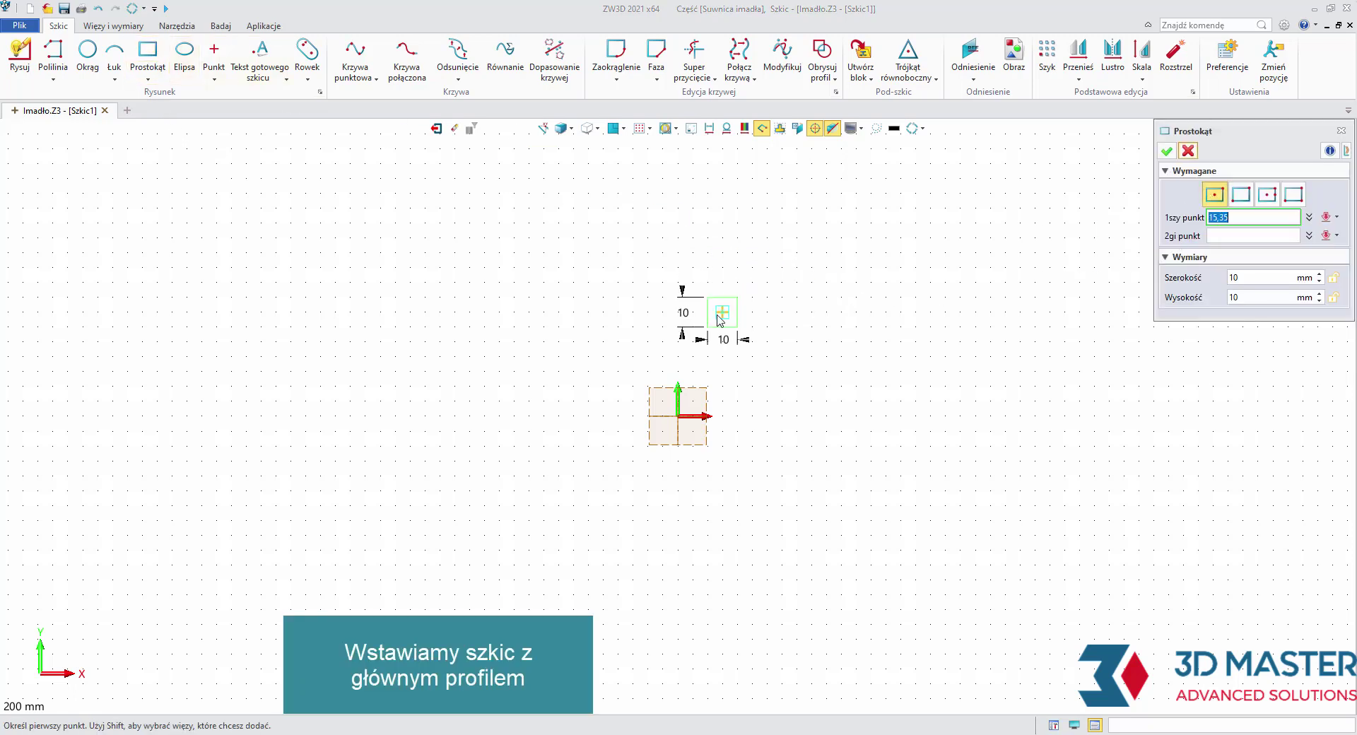
scroll(707, 318, "up", 2)
left_click(545, 458)
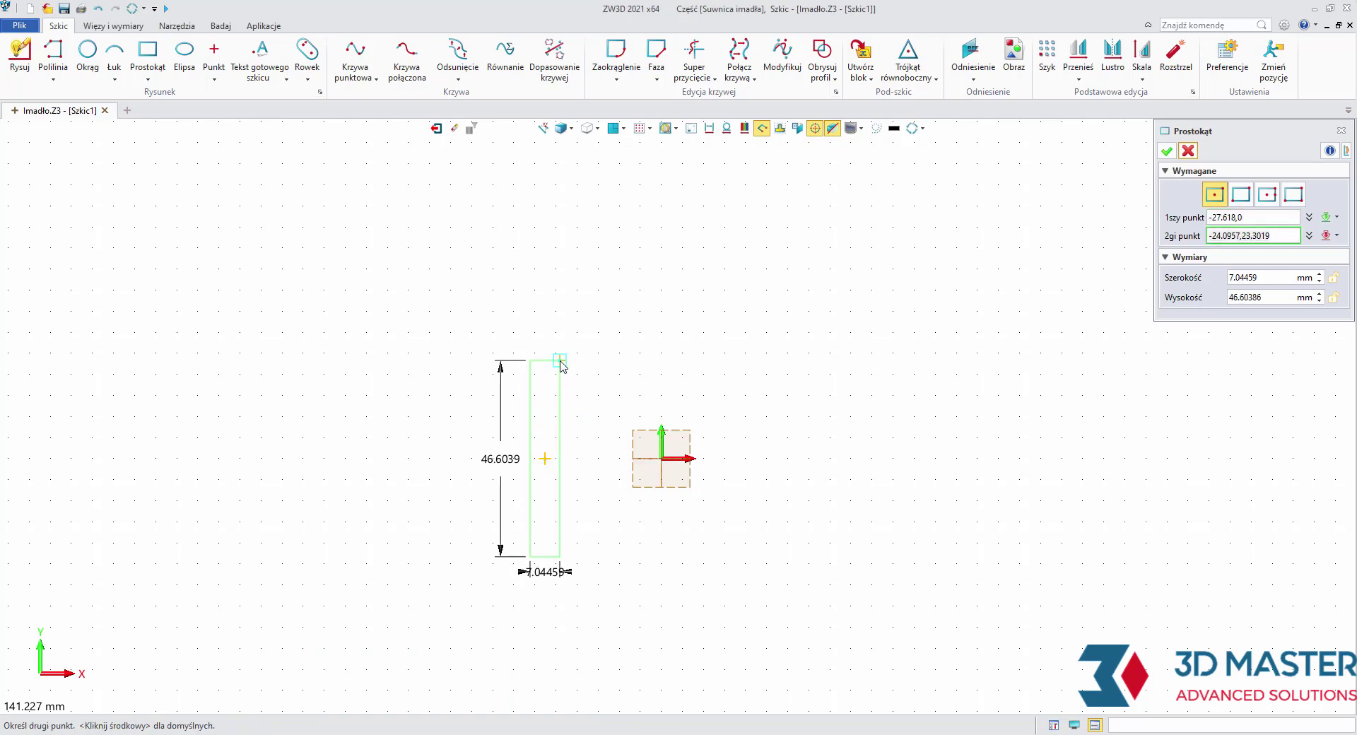
left_click(560, 362)
middle_click(588, 381)
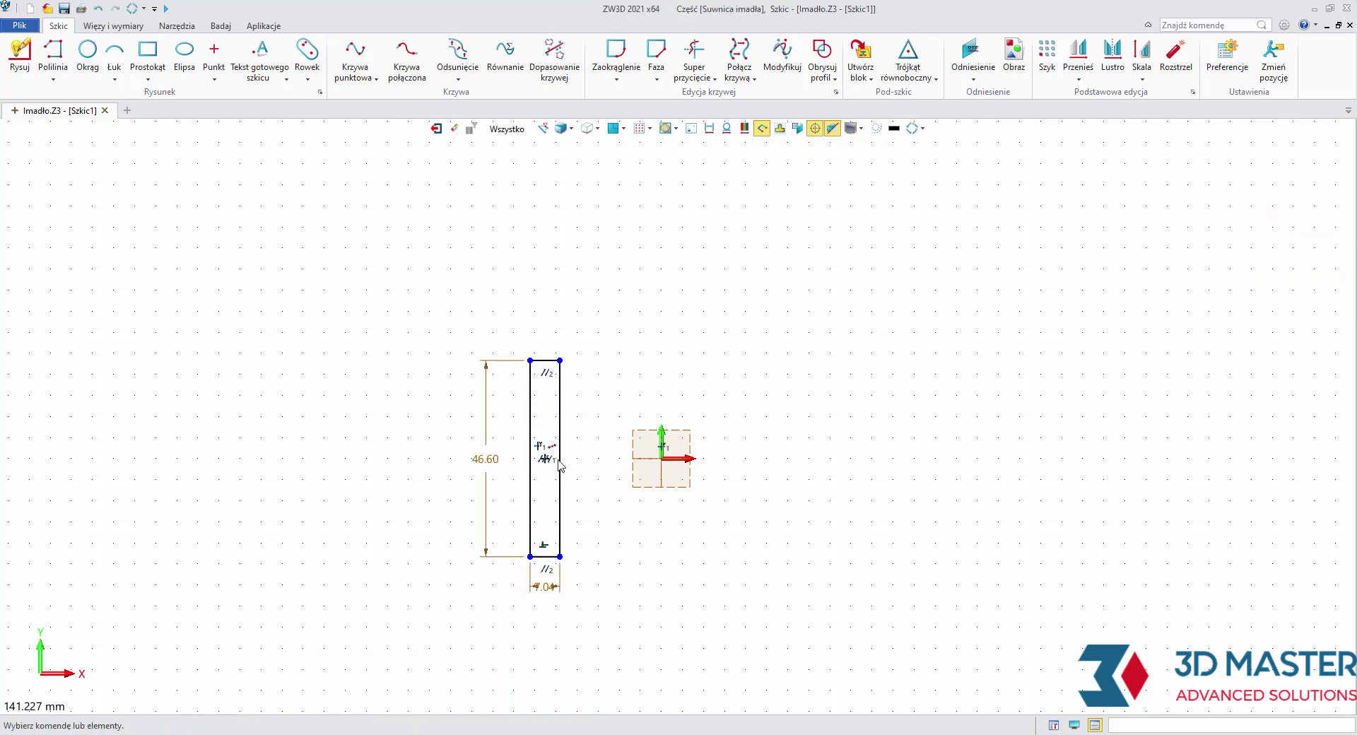
scroll(509, 467, "up", 3)
double_click(479, 453)
type("3")
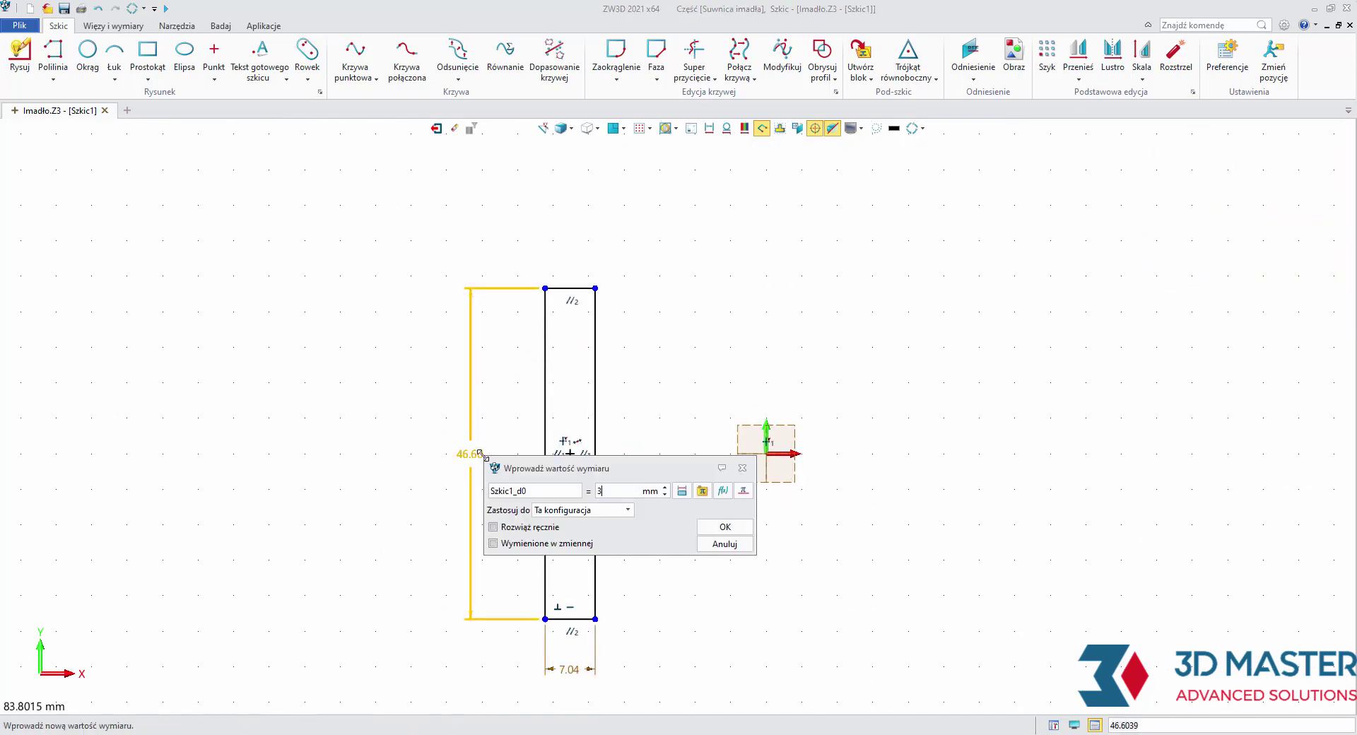
type("7.8")
left_click(702, 528)
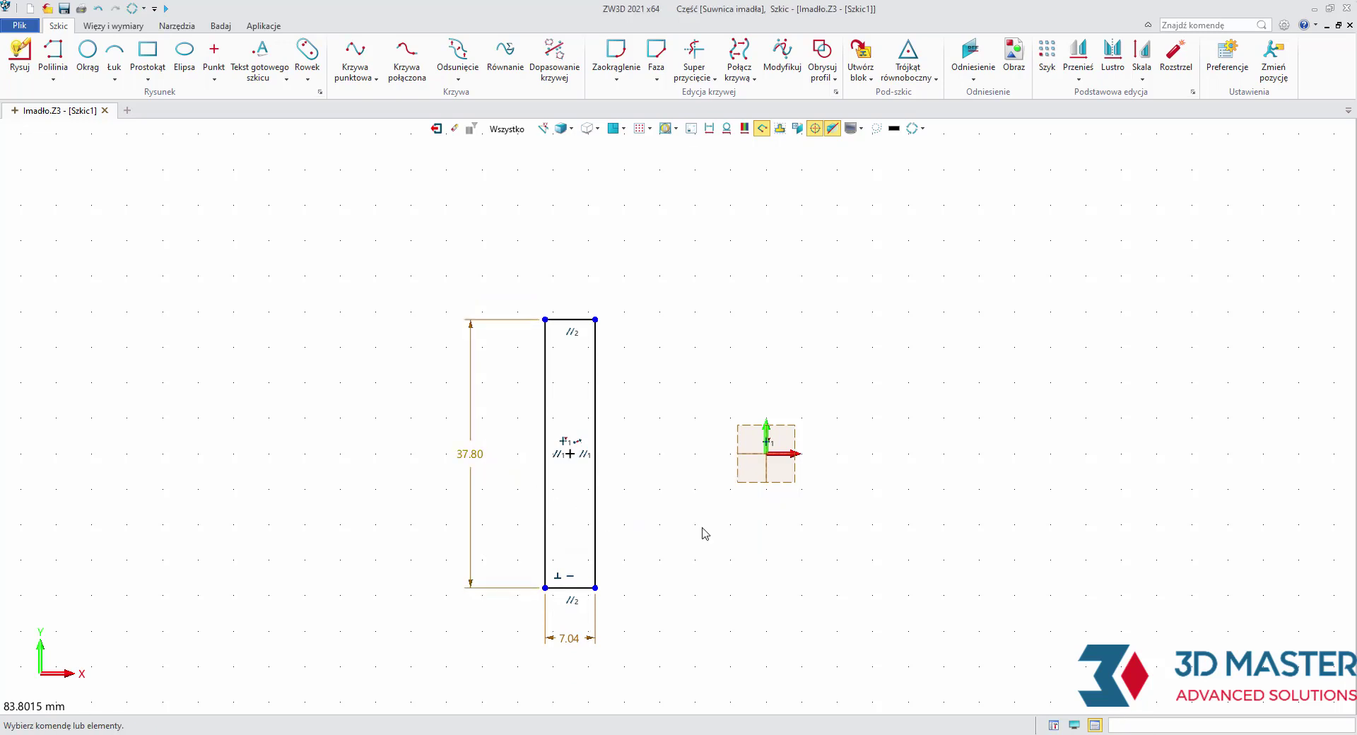
double_click(578, 640)
type("5")
key("Return")
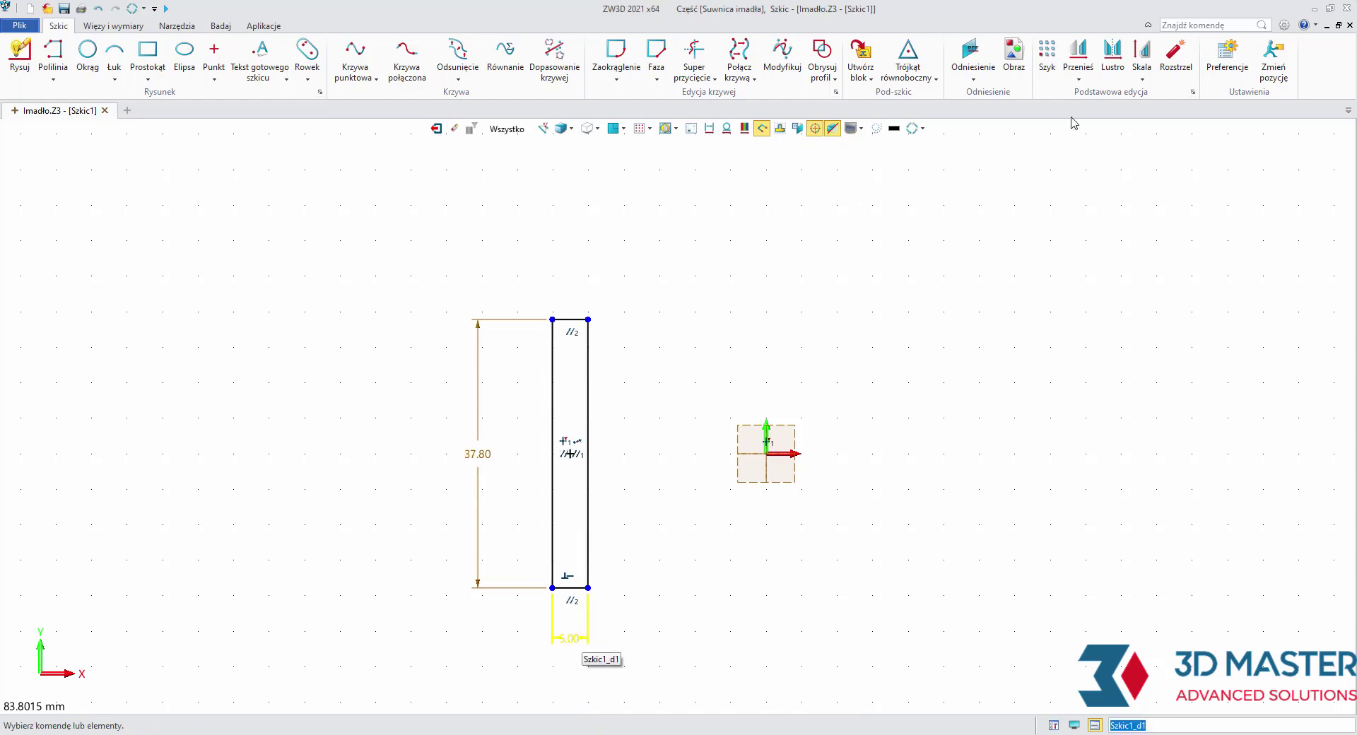
Step: Mirror the rectangle about the vertical axis to the right side
left_click(1113, 56)
left_click_drag(503, 267, 632, 661)
middle_click(657, 470)
left_click(766, 434)
middle_click(766, 435)
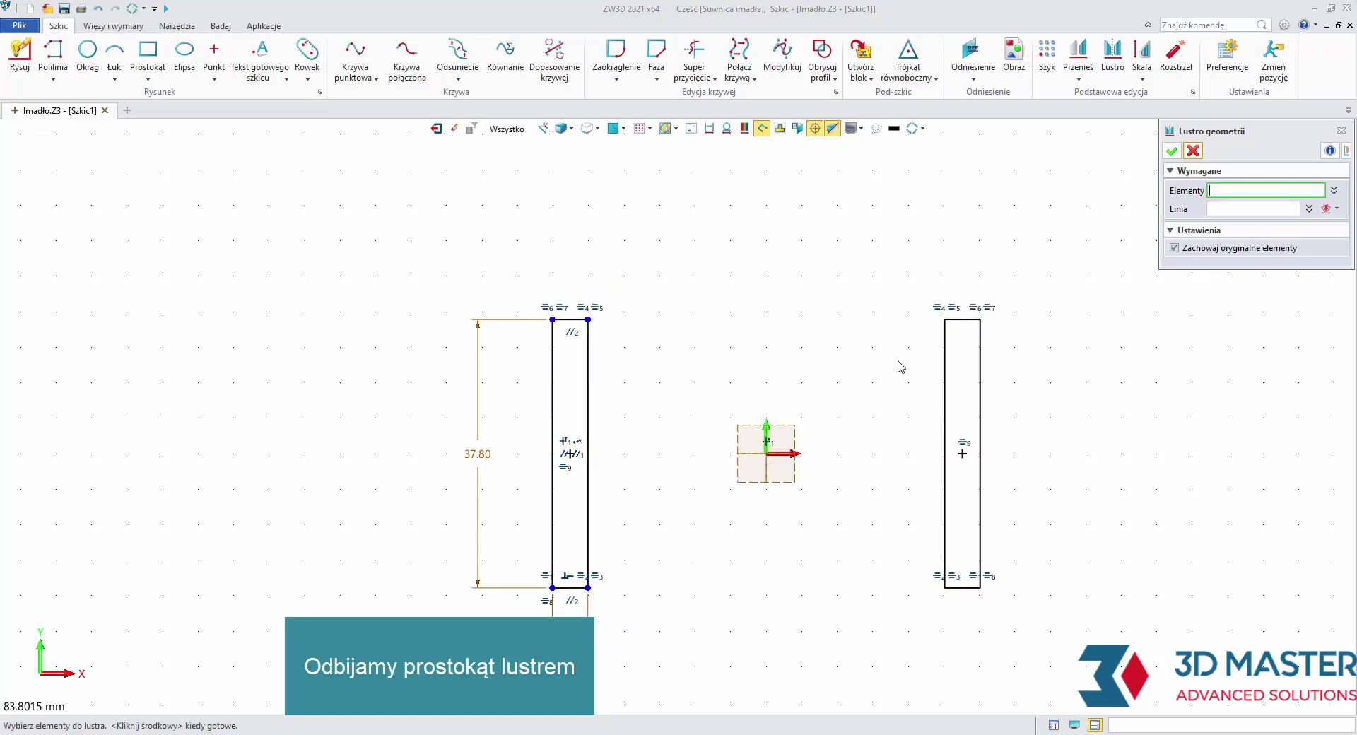
Step: Add a 37.8 mm quick dimension across the outer edges of both bars
left_click(1171, 151)
right_click(760, 212)
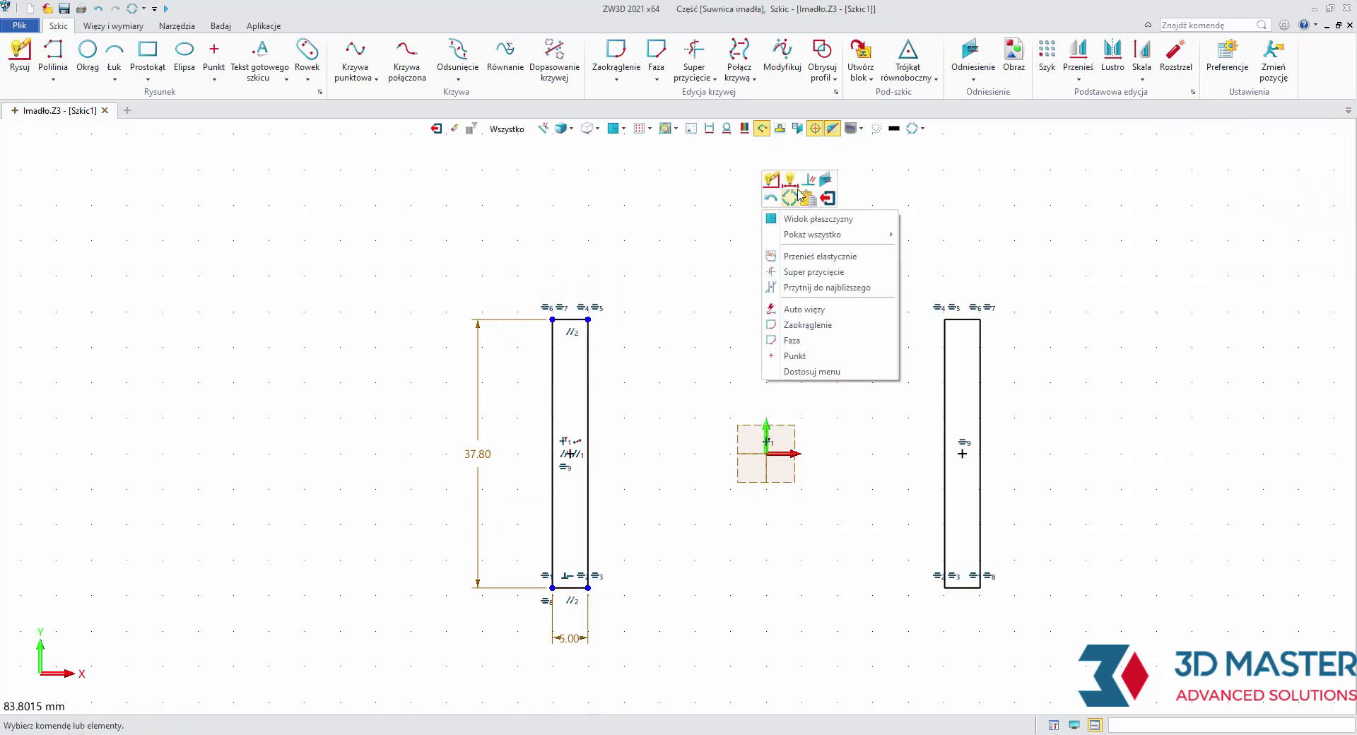
left_click(790, 181)
left_click(589, 358)
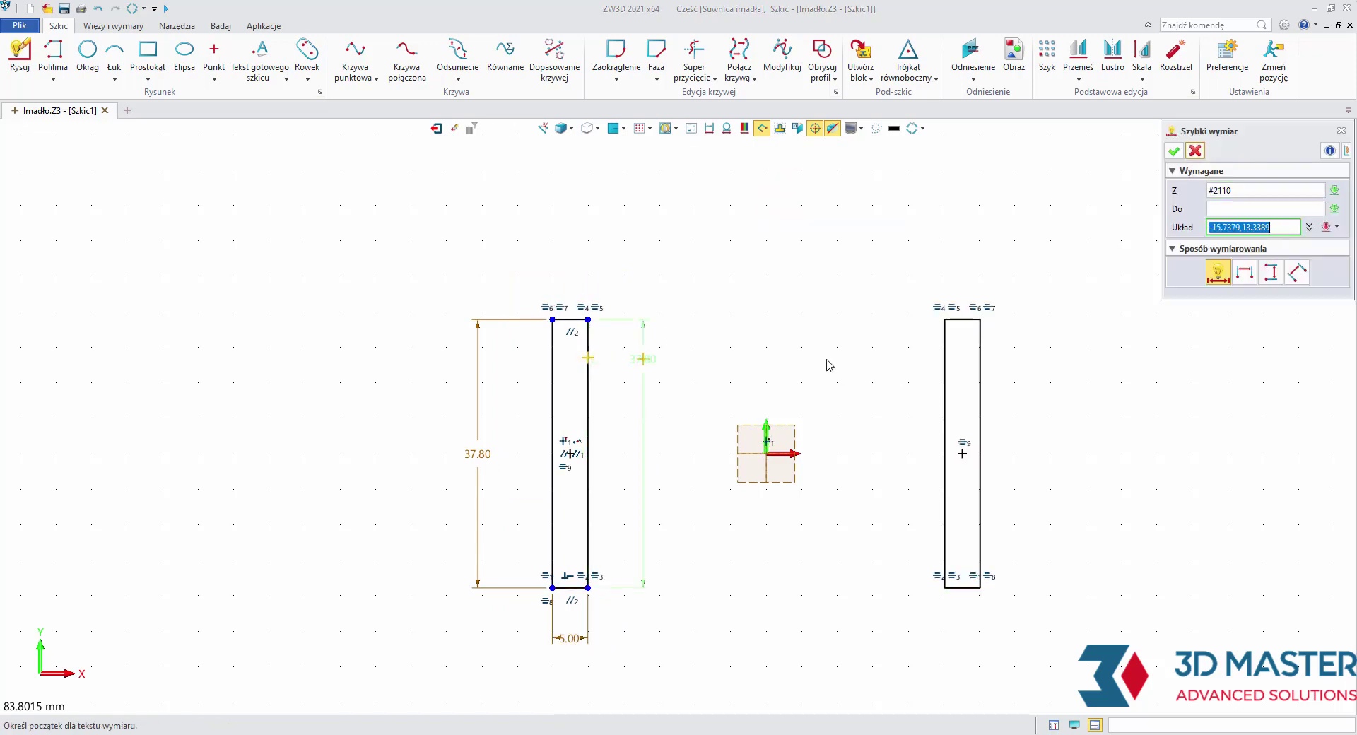
left_click(945, 356)
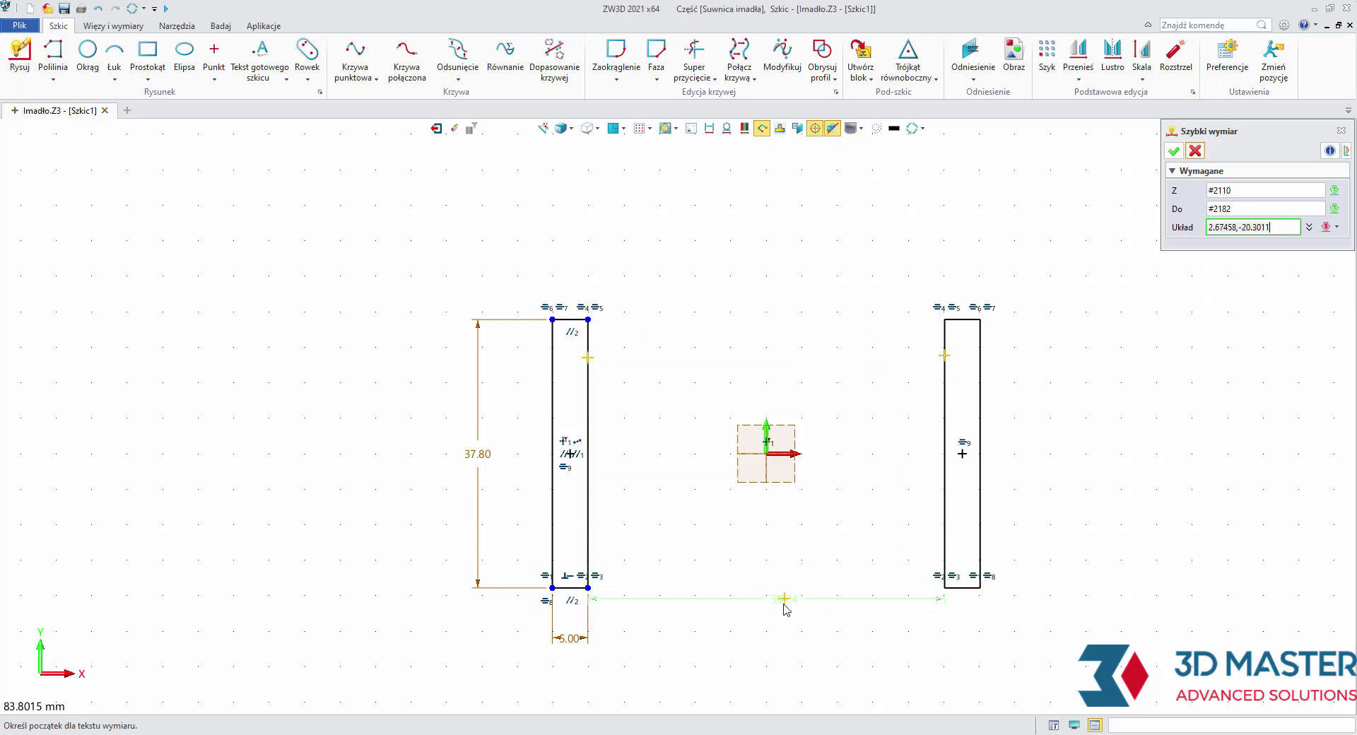
key("Escape")
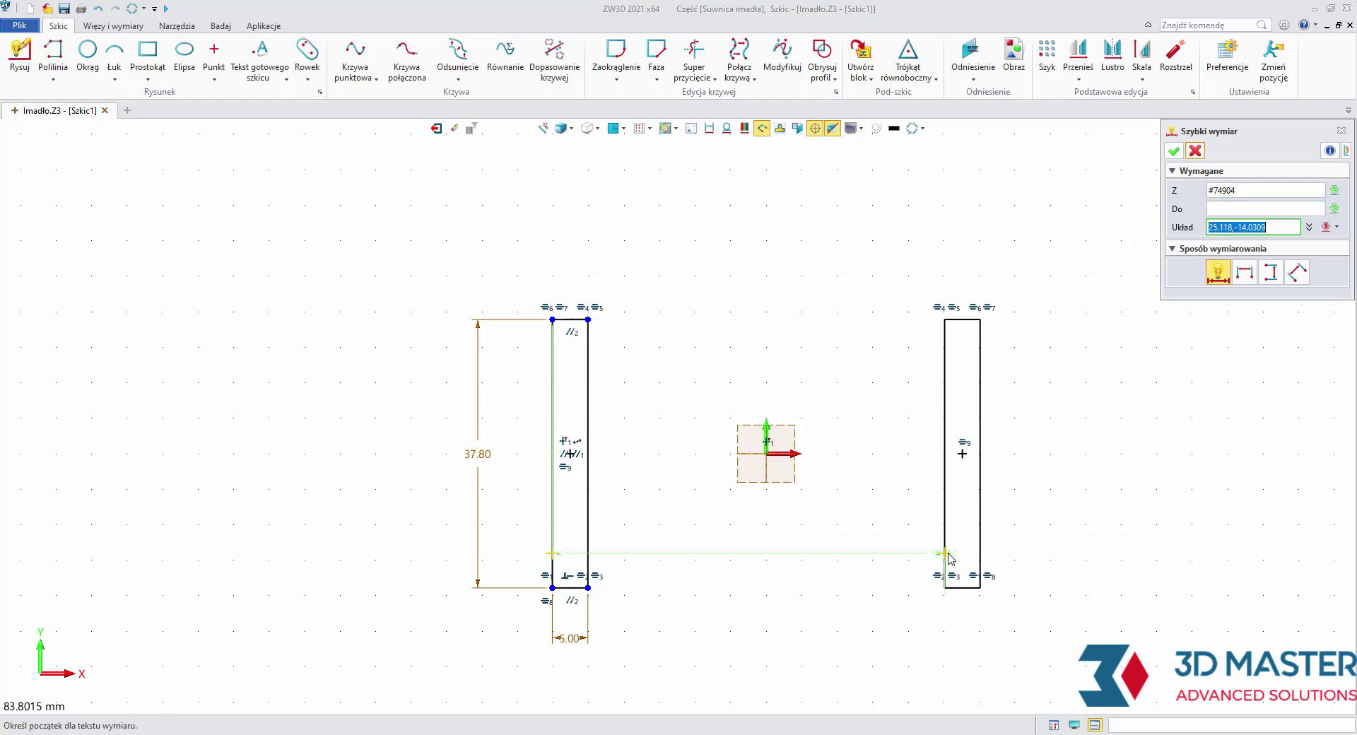
left_click(980, 548)
left_click(782, 669)
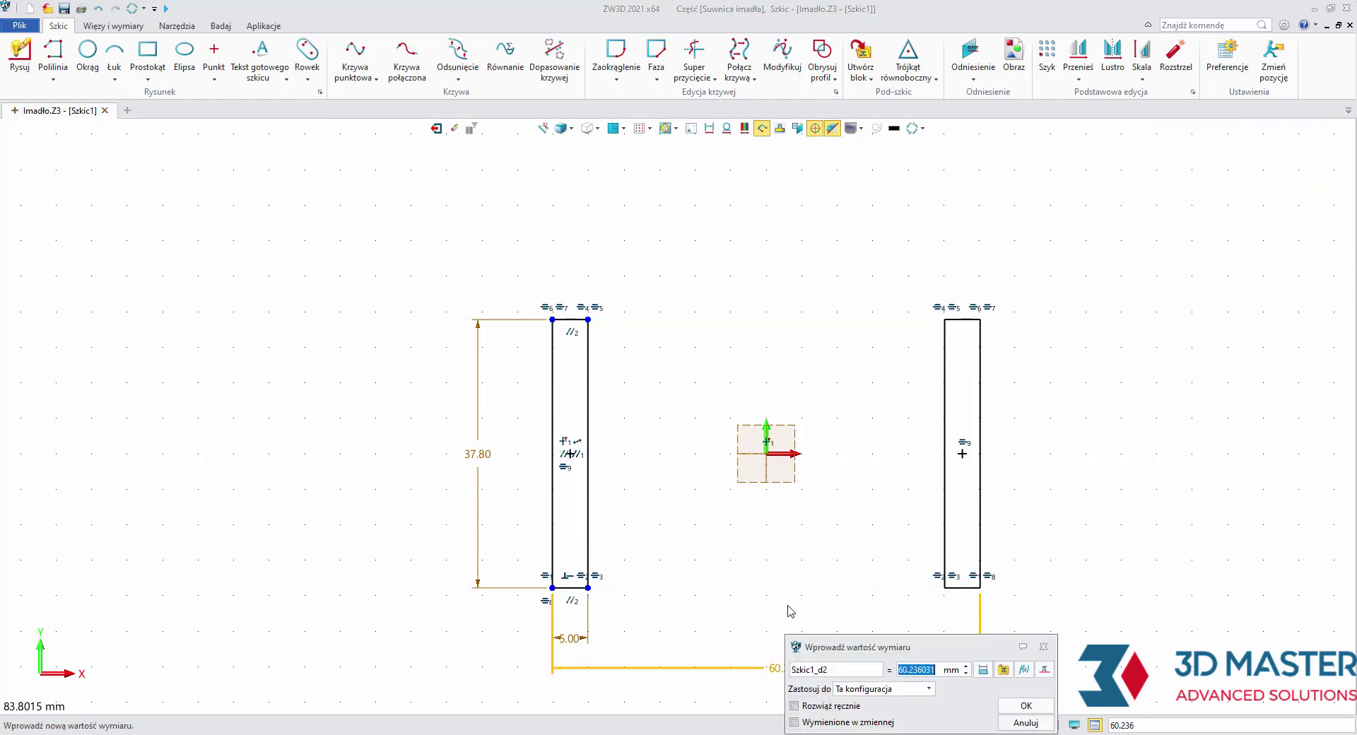
type("37.8")
key("Return")
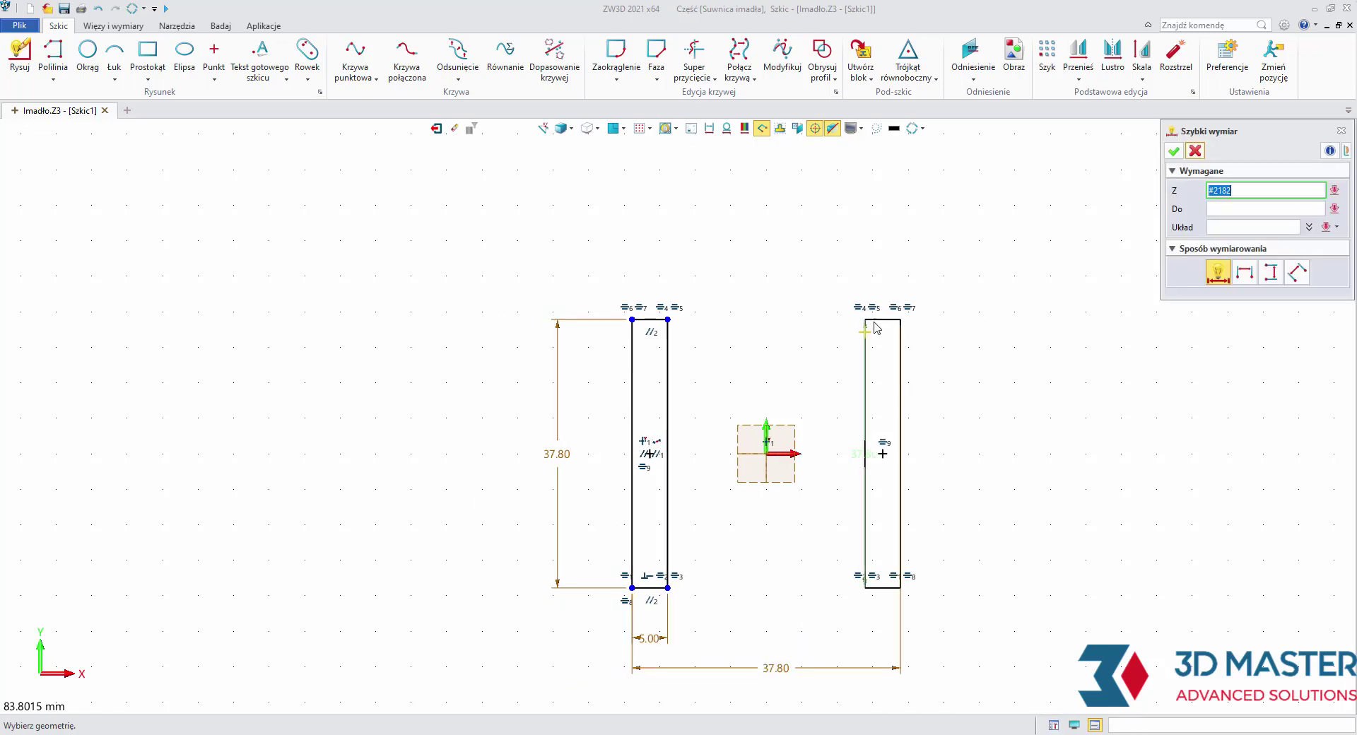
left_click(1194, 151)
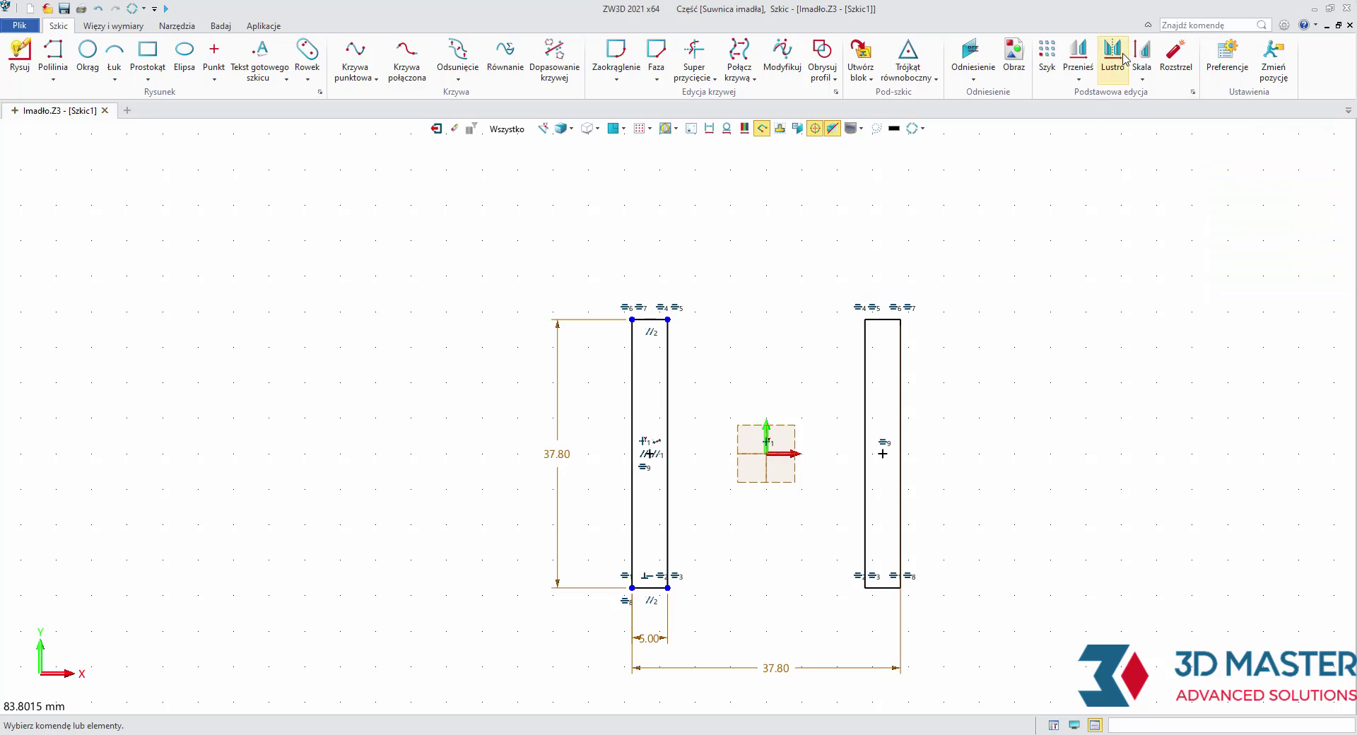
Step: Draw a corner-to-corner rectangle spanning between the two bars as a crossbar
left_click(148, 53)
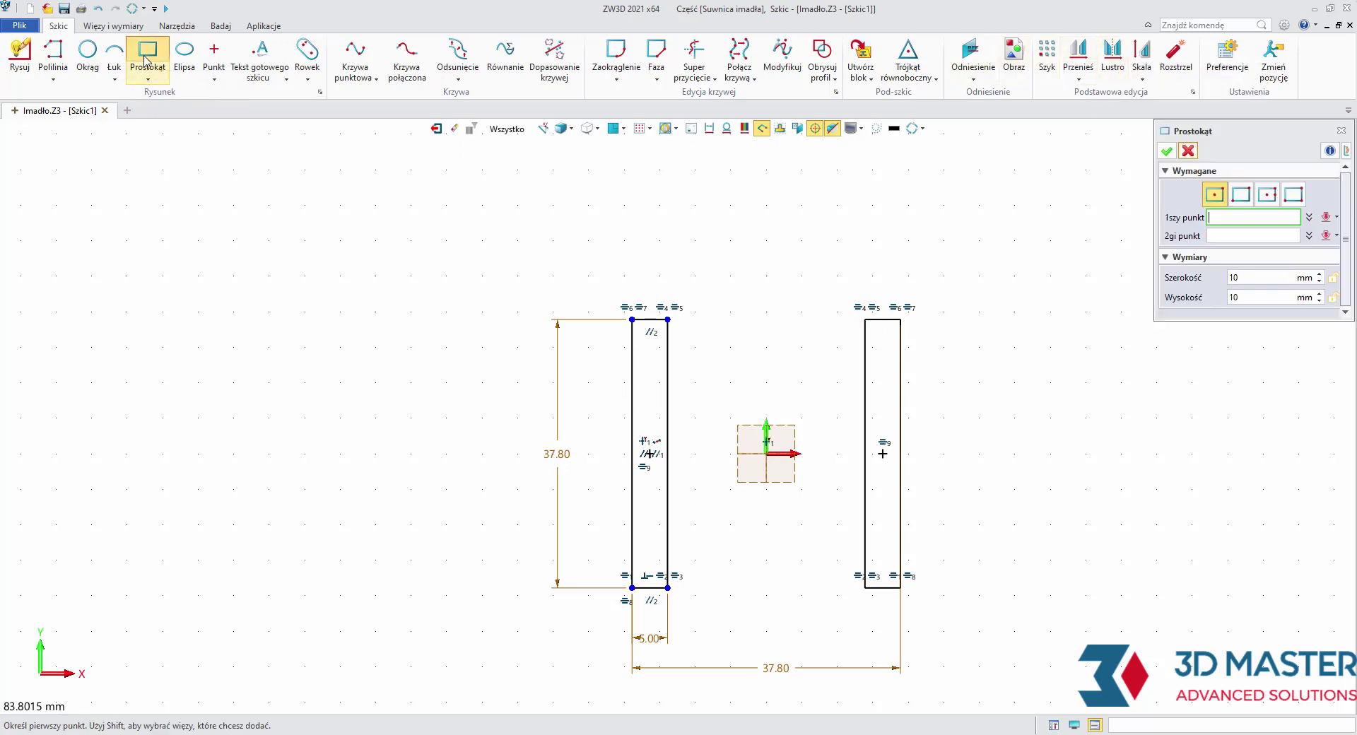
left_click(1240, 194)
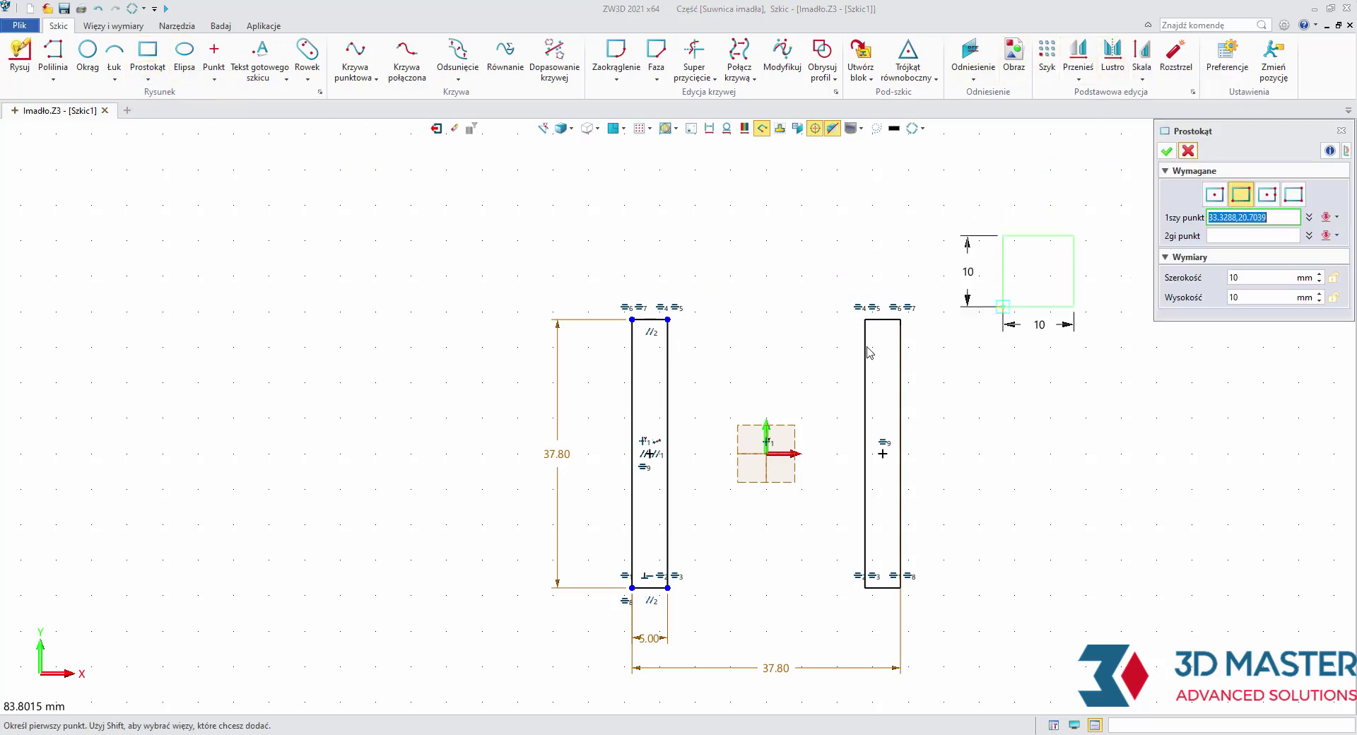
left_click(667, 348)
left_click(865, 381)
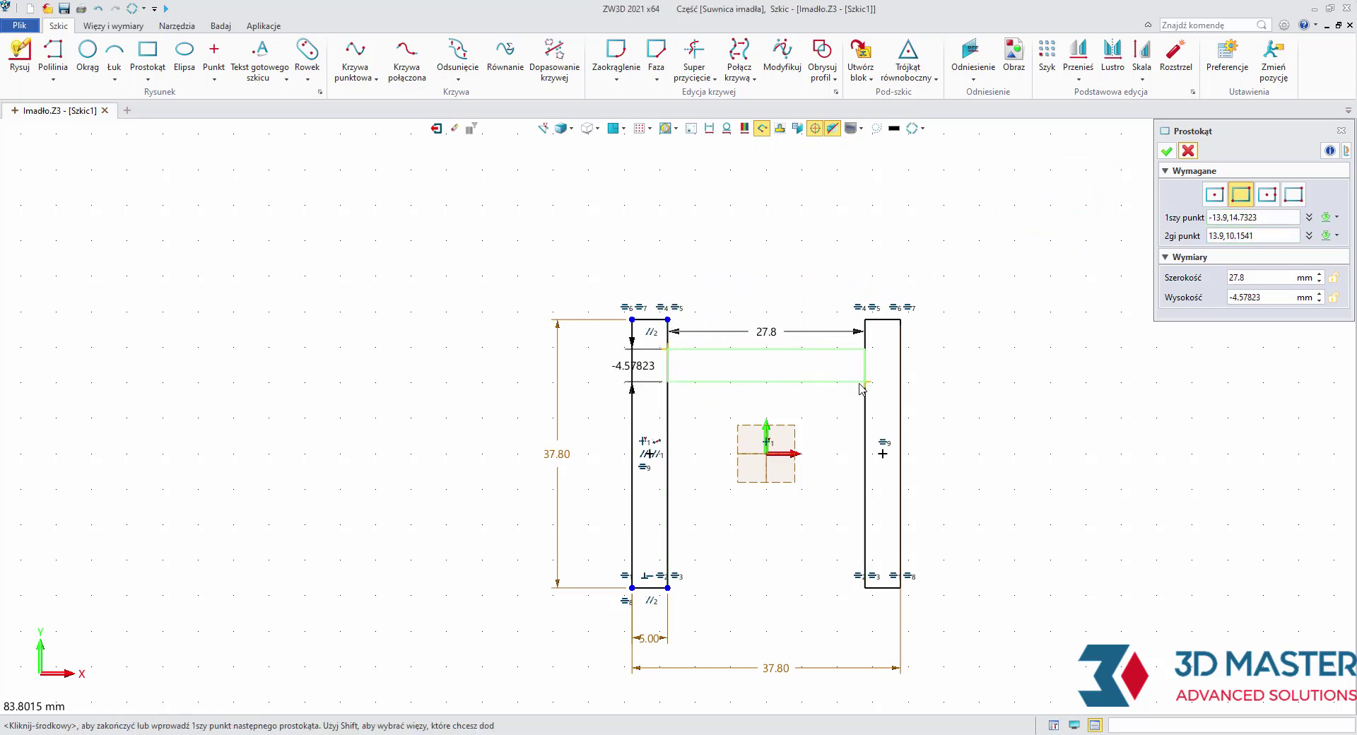
middle_click(793, 359)
scroll(793, 359, "up", 2)
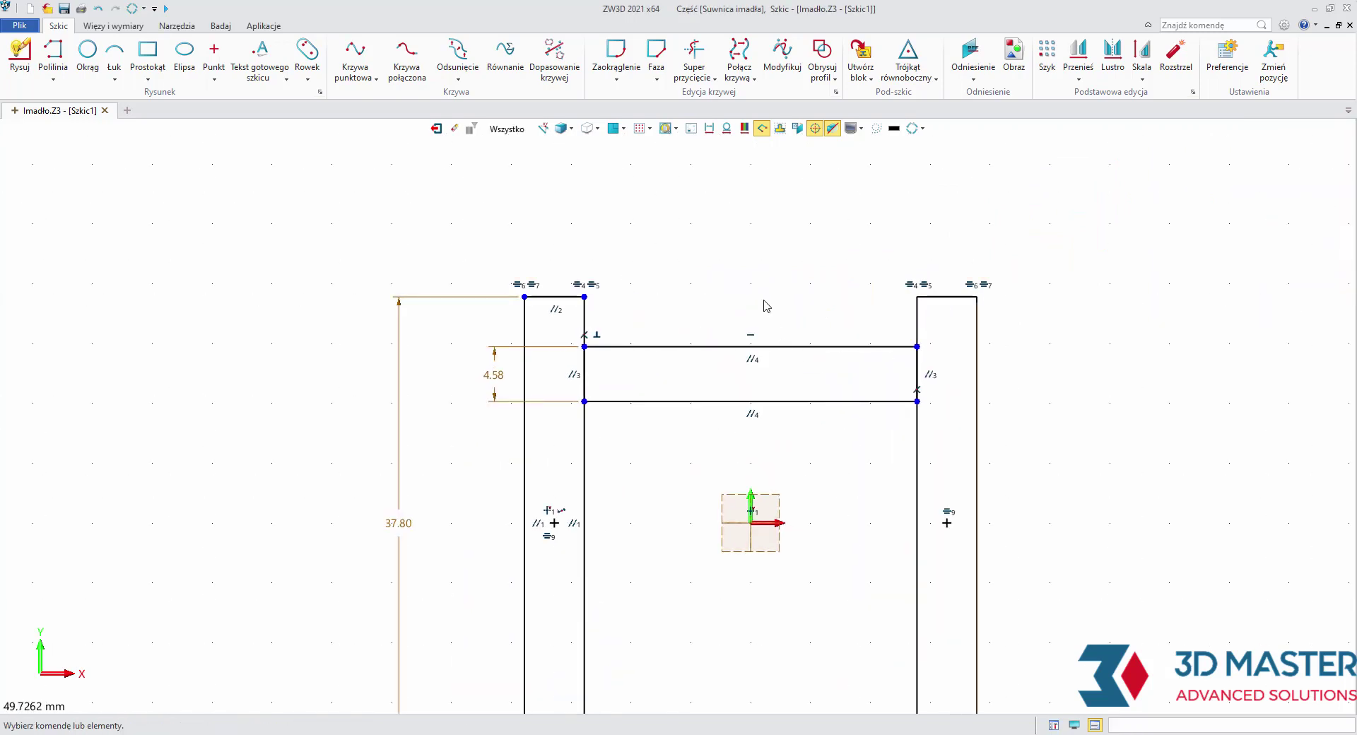
scroll(767, 305, "up", 1)
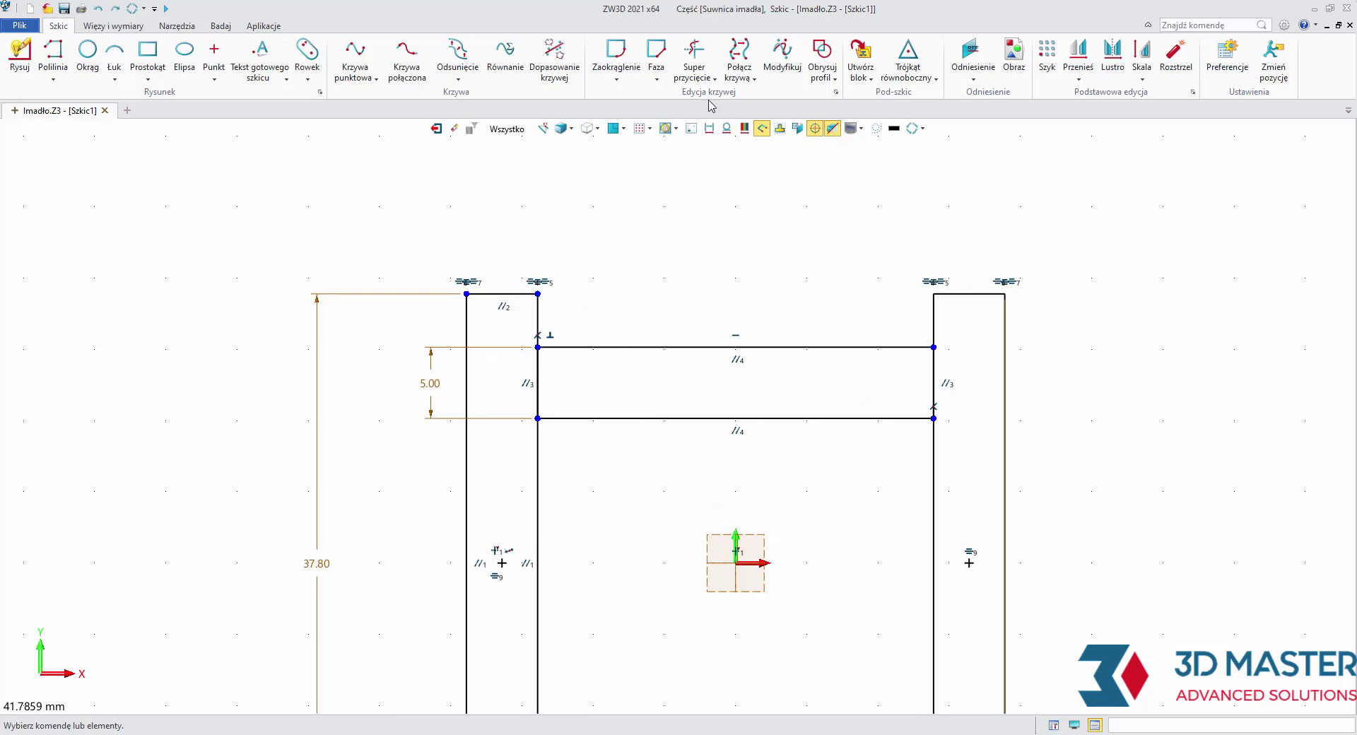
Step: Trim away the bar lines inside the crossbar with multi-curve trimming
left_click(700, 75)
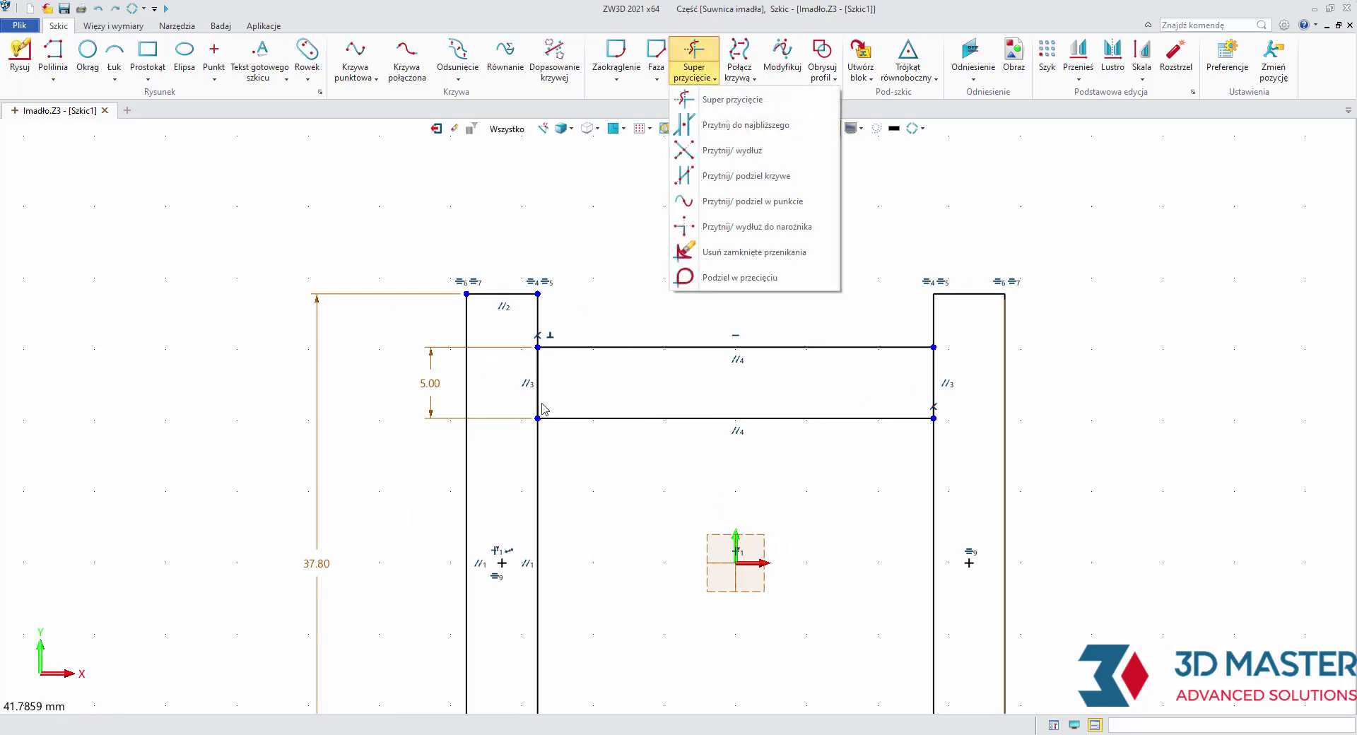
left_click(745, 108)
left_click_drag(520, 386, 965, 407)
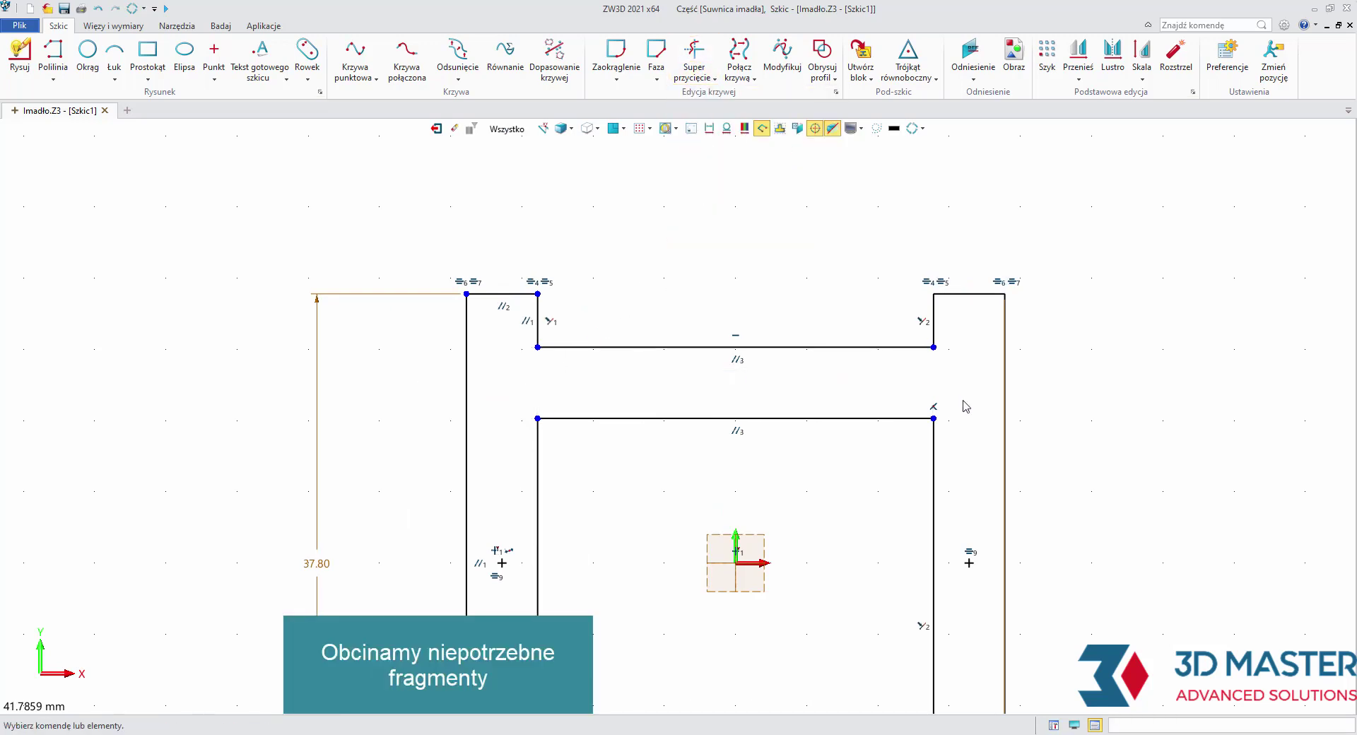
Step: Dimension the crossbar 3 mm below the bar tops and 5 mm thick
right_click(853, 295)
left_click(879, 268)
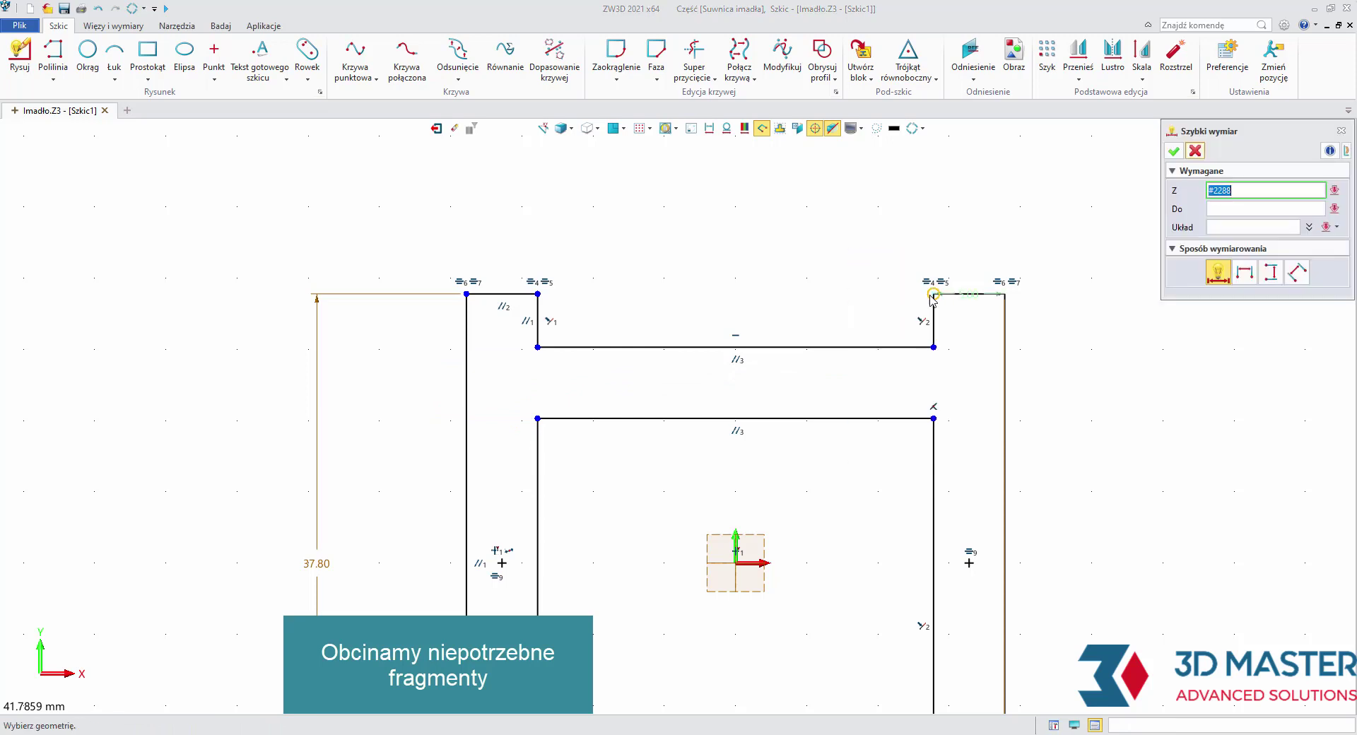
left_click(894, 346)
left_click(879, 327)
type("3")
key("Return")
key("Return")
left_click(843, 337)
left_click(844, 417)
left_click(868, 394)
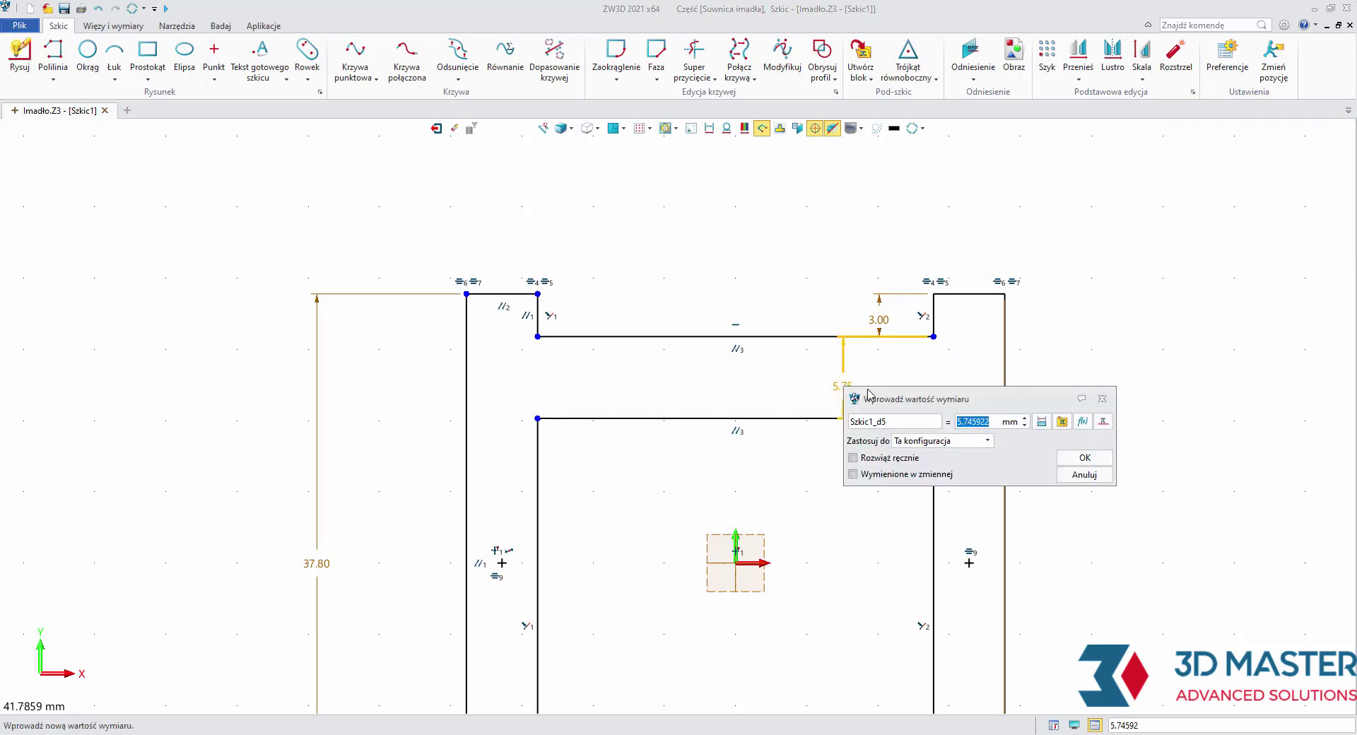
type("5")
key("Return")
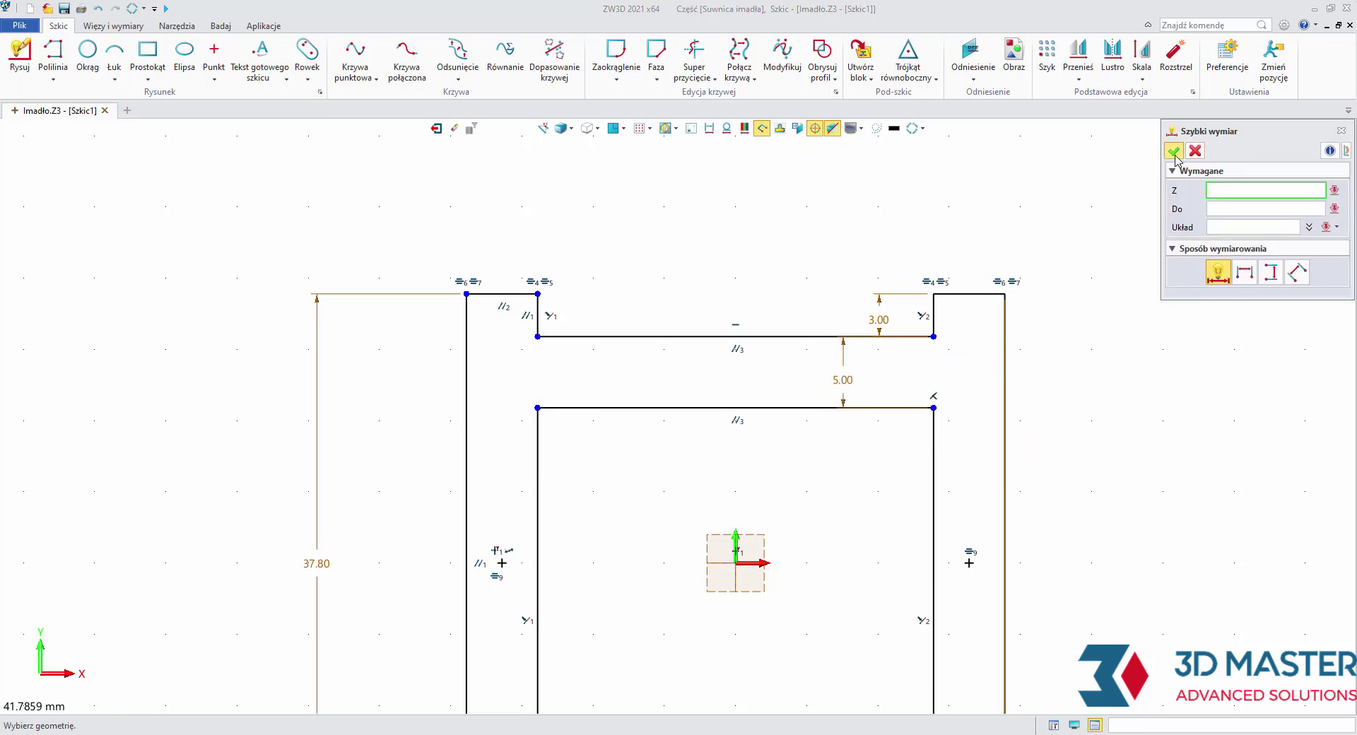
left_click(1173, 150)
scroll(651, 318, "down", 2)
scroll(654, 311, "down", 2)
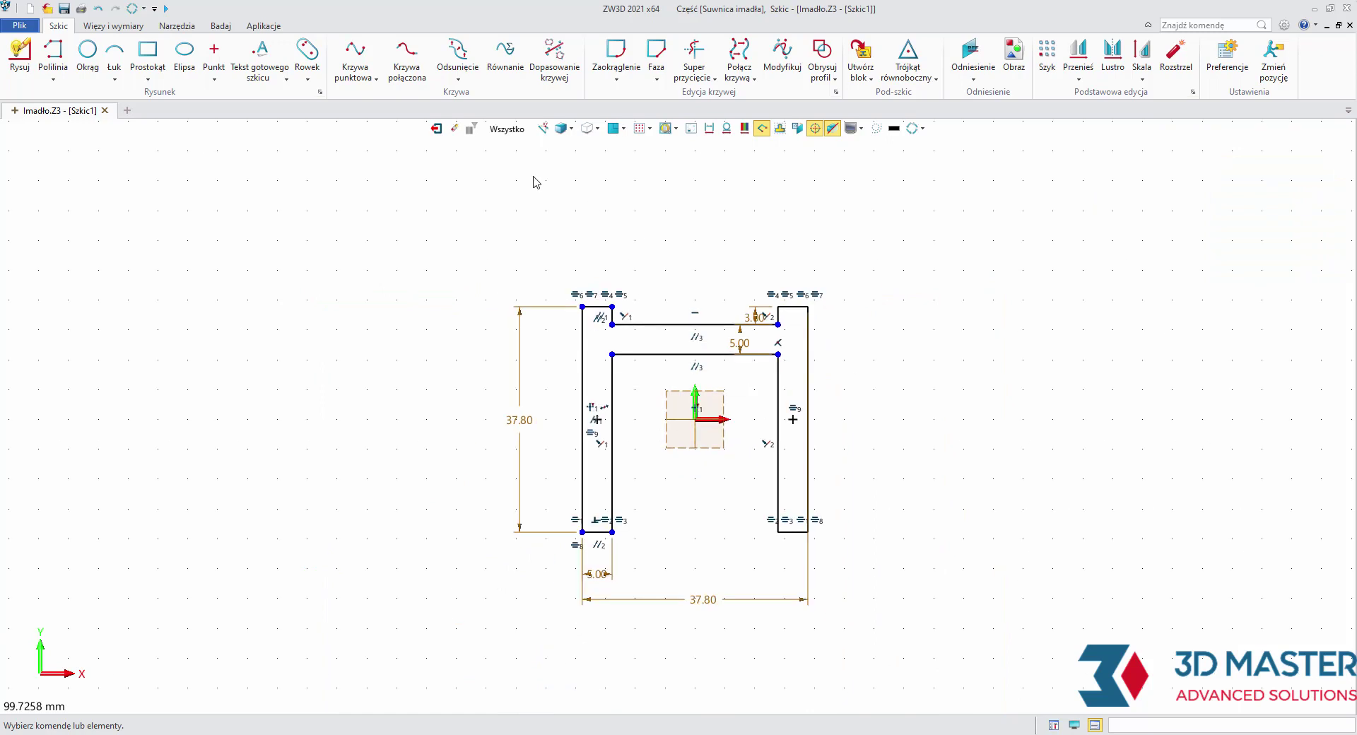
Step: Exit the sketch and extrude Szkic1 one-sided by 200 mm
left_click(436, 128)
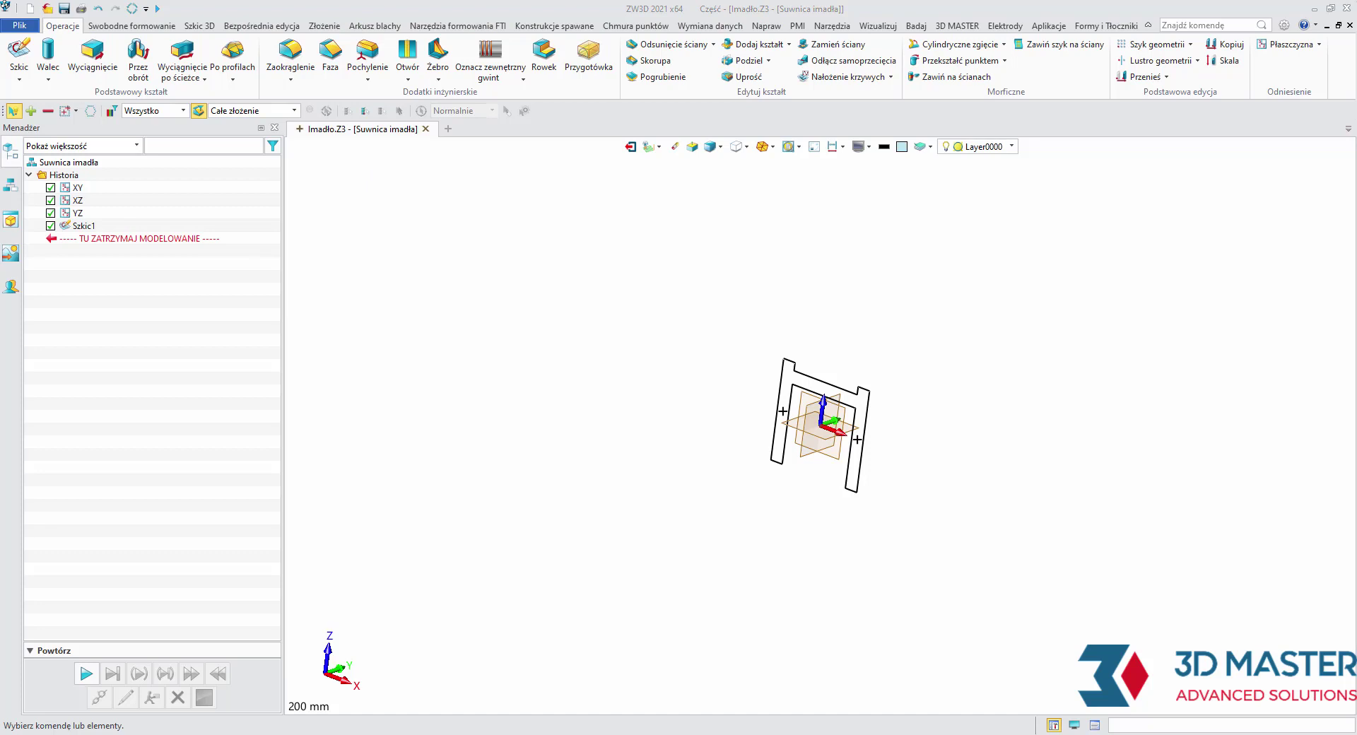
left_click(92, 53)
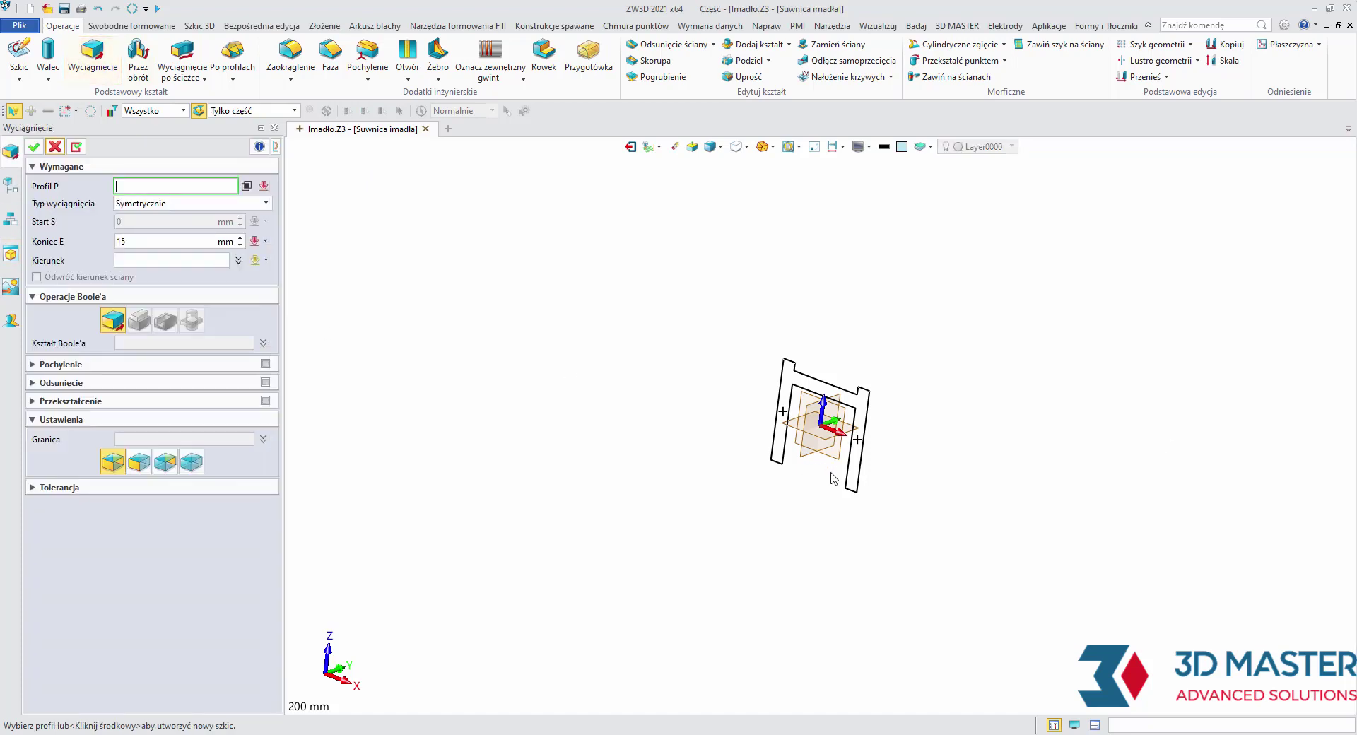
left_click(872, 425)
left_click(170, 205)
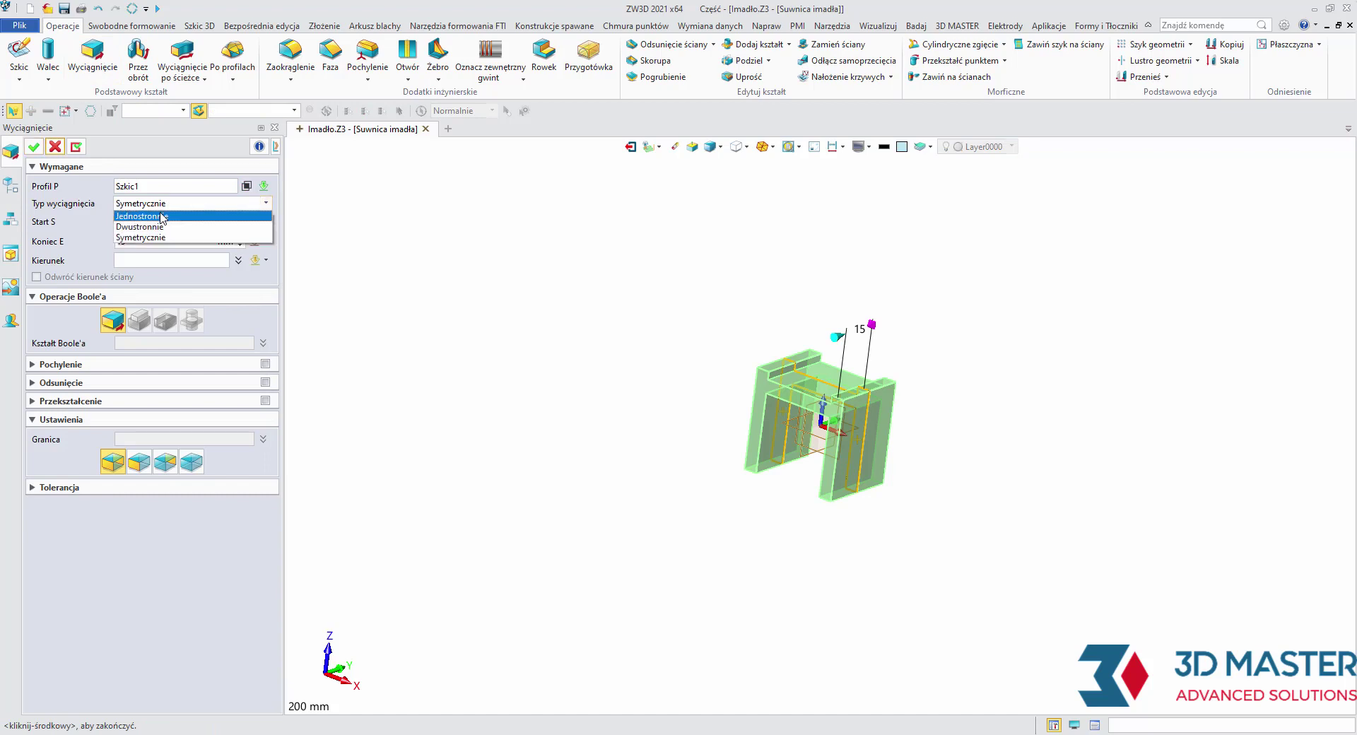
left_click(164, 219)
type("200")
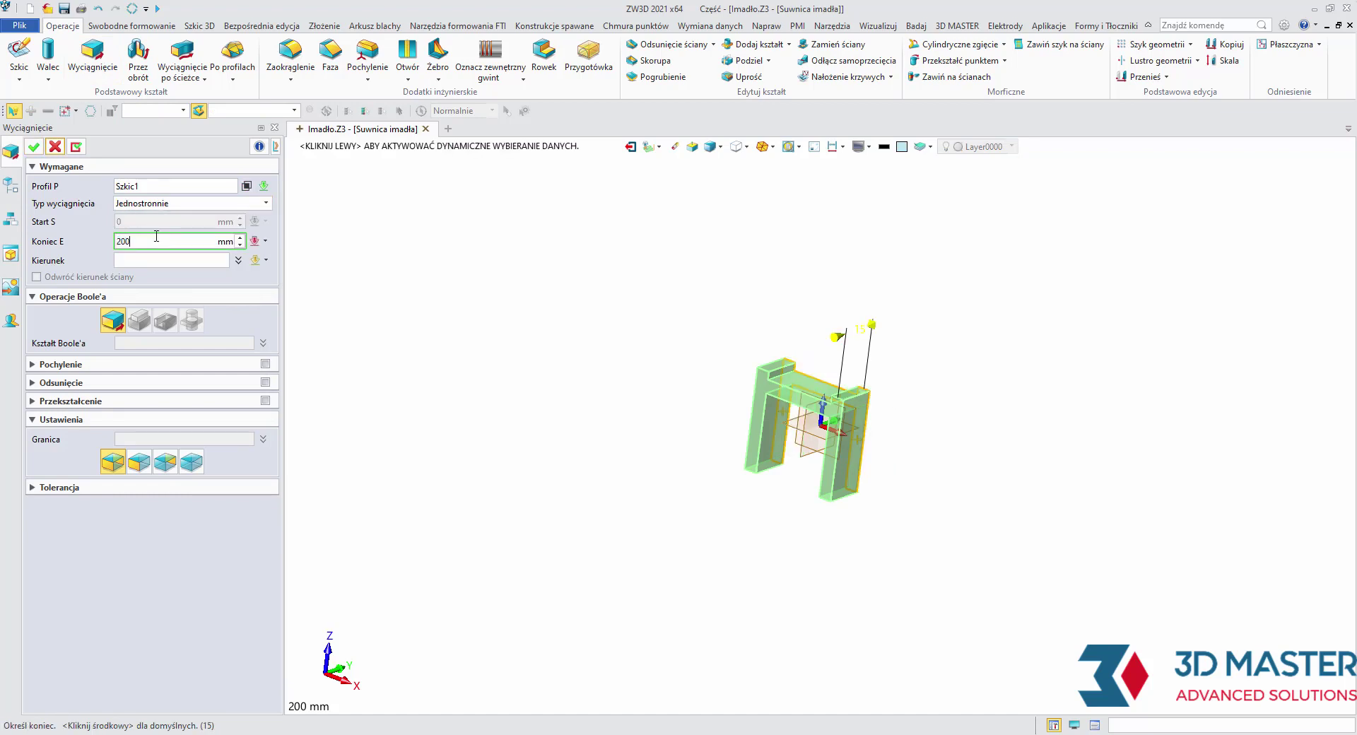
left_click(33, 146)
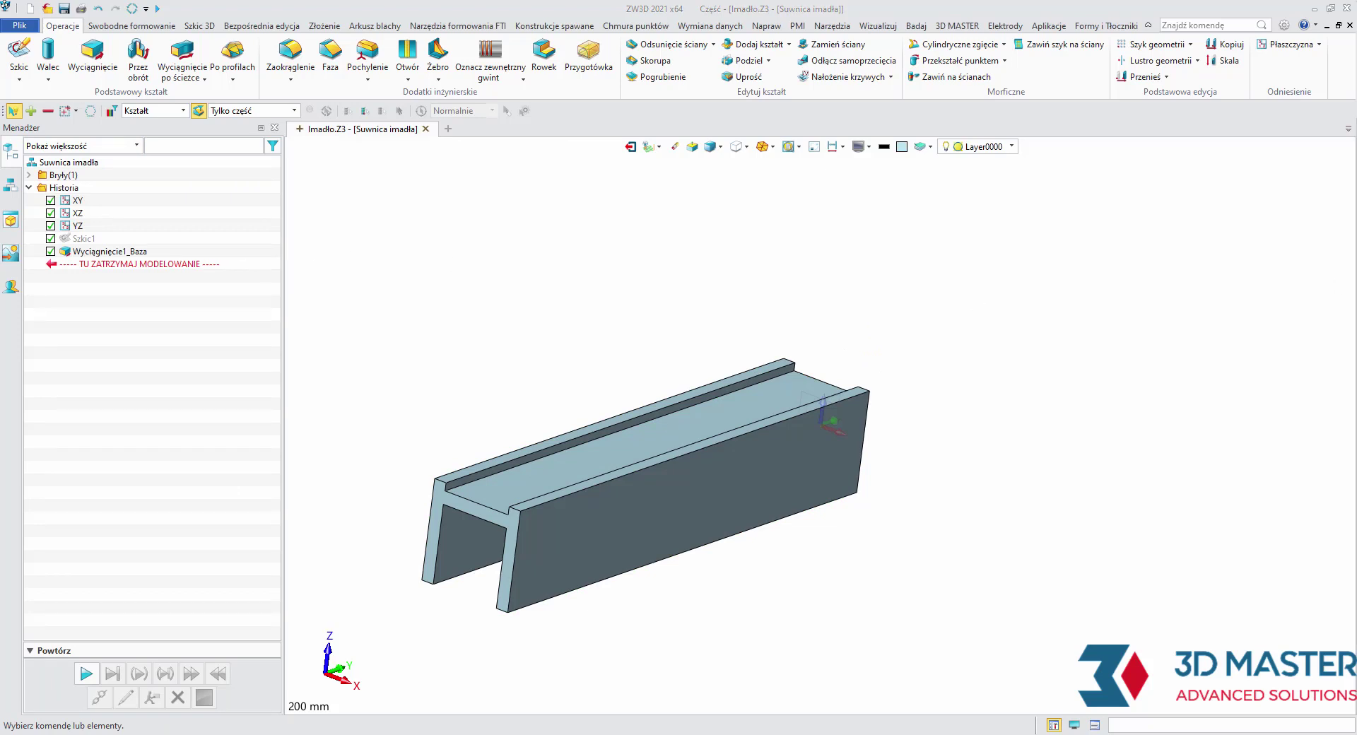
Step: Start a sketch on the YZ plane and draw a vertical line along the rail's end
left_click(19, 53)
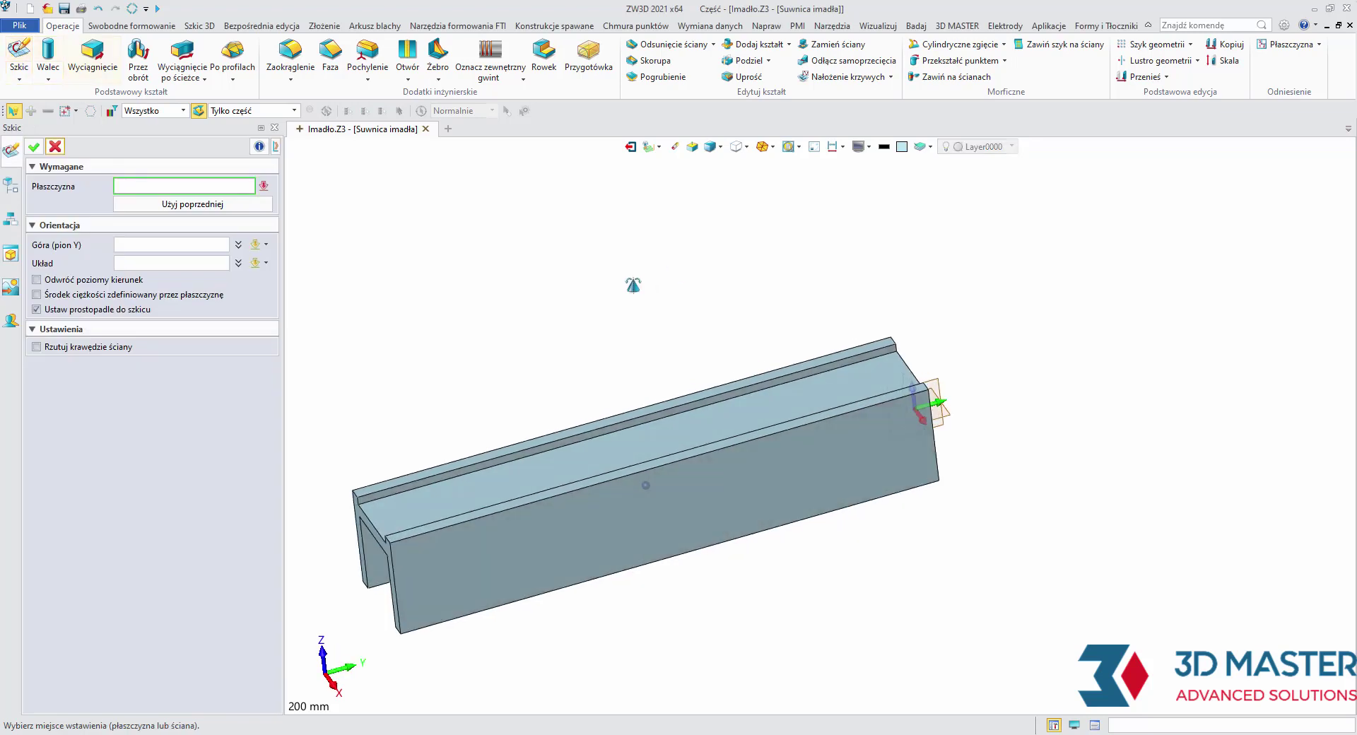
left_click(921, 456)
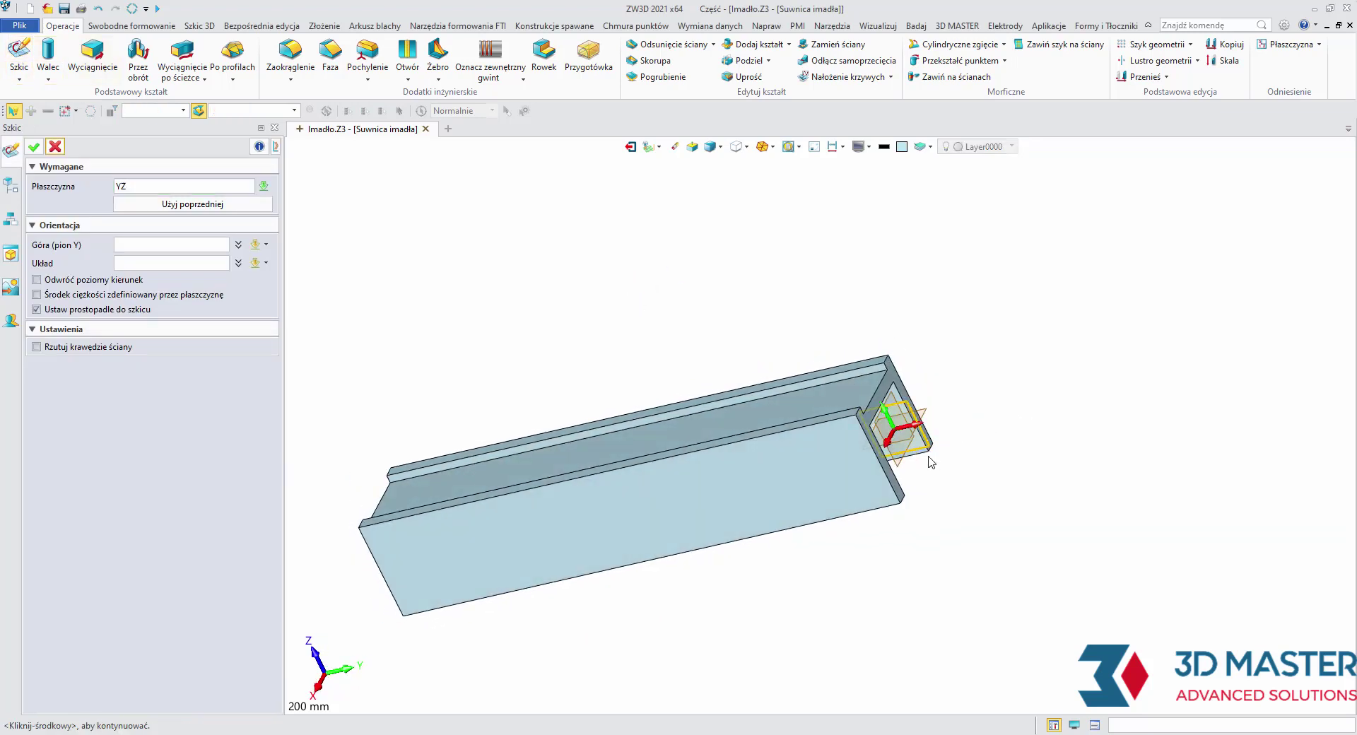
middle_click(930, 461)
scroll(601, 312, "up", 2)
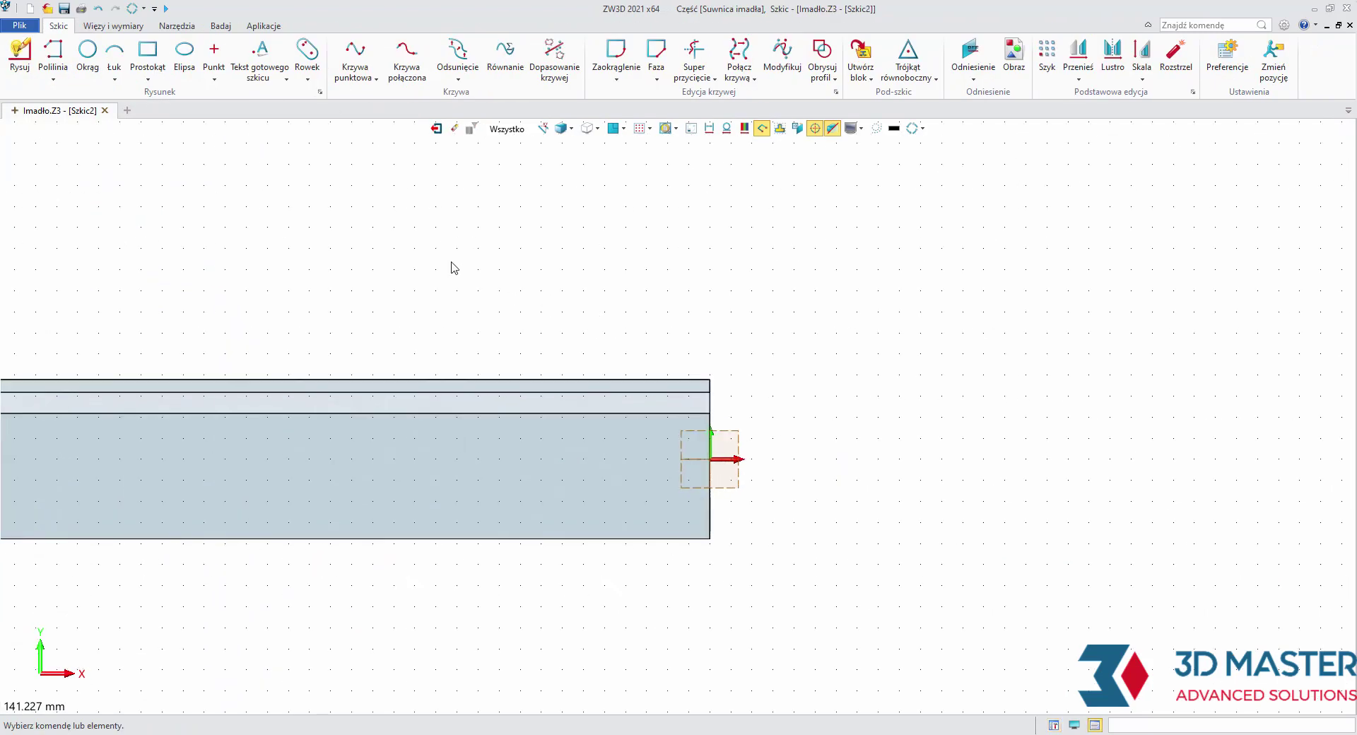
left_click(42, 69)
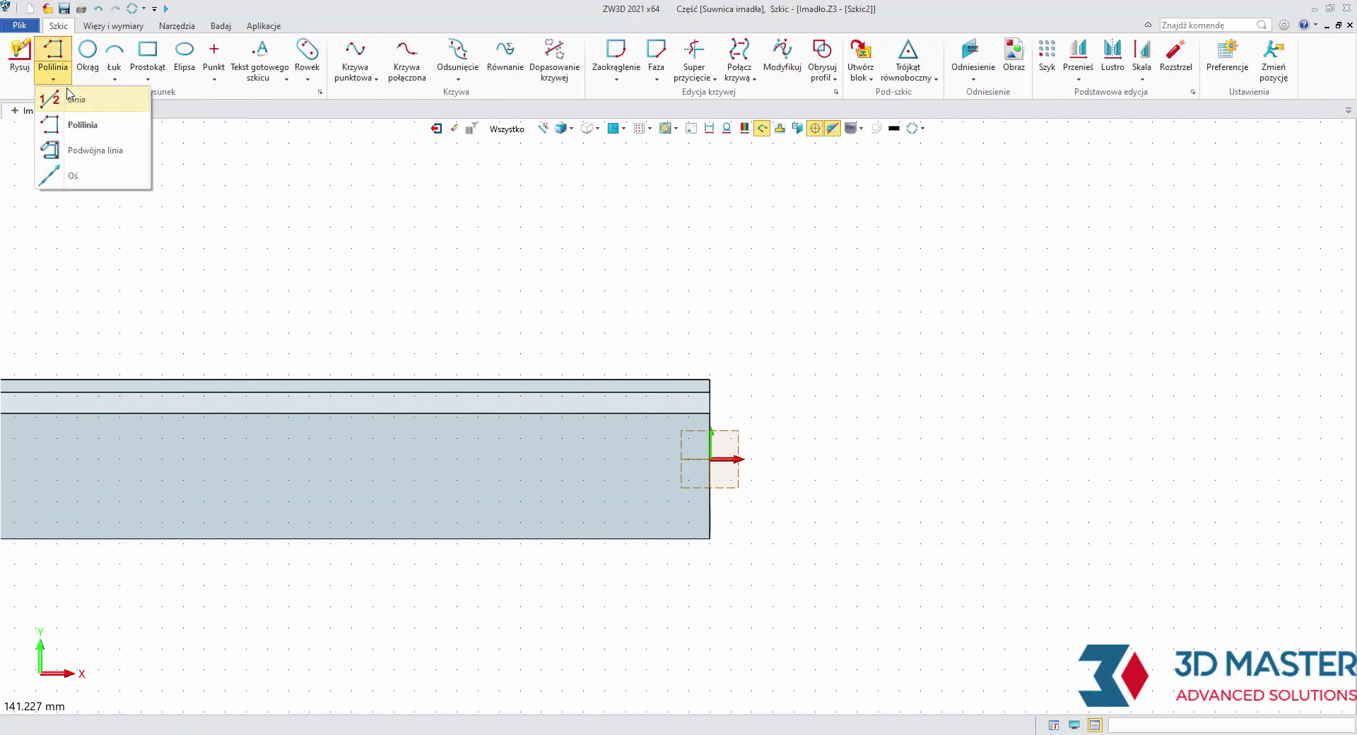
left_click(48, 93)
left_click(710, 550)
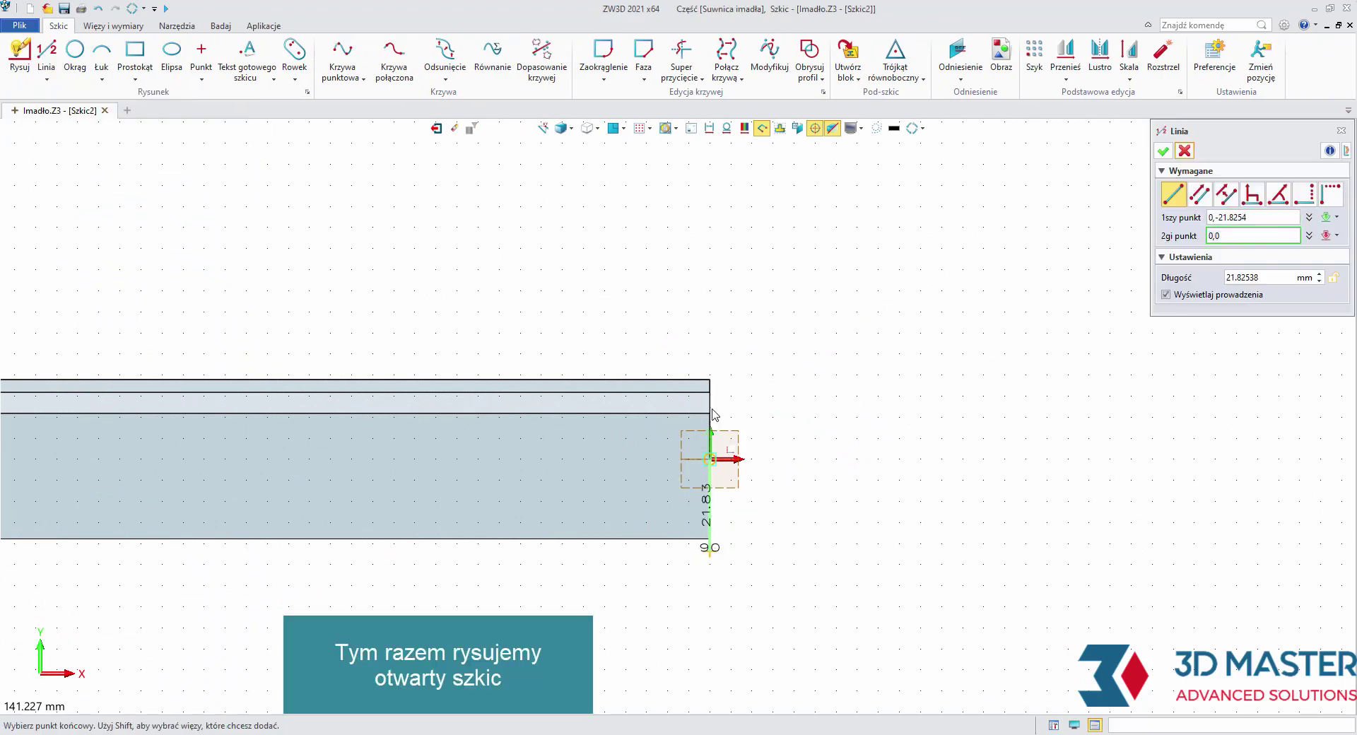
left_click(710, 353)
middle_click(638, 331)
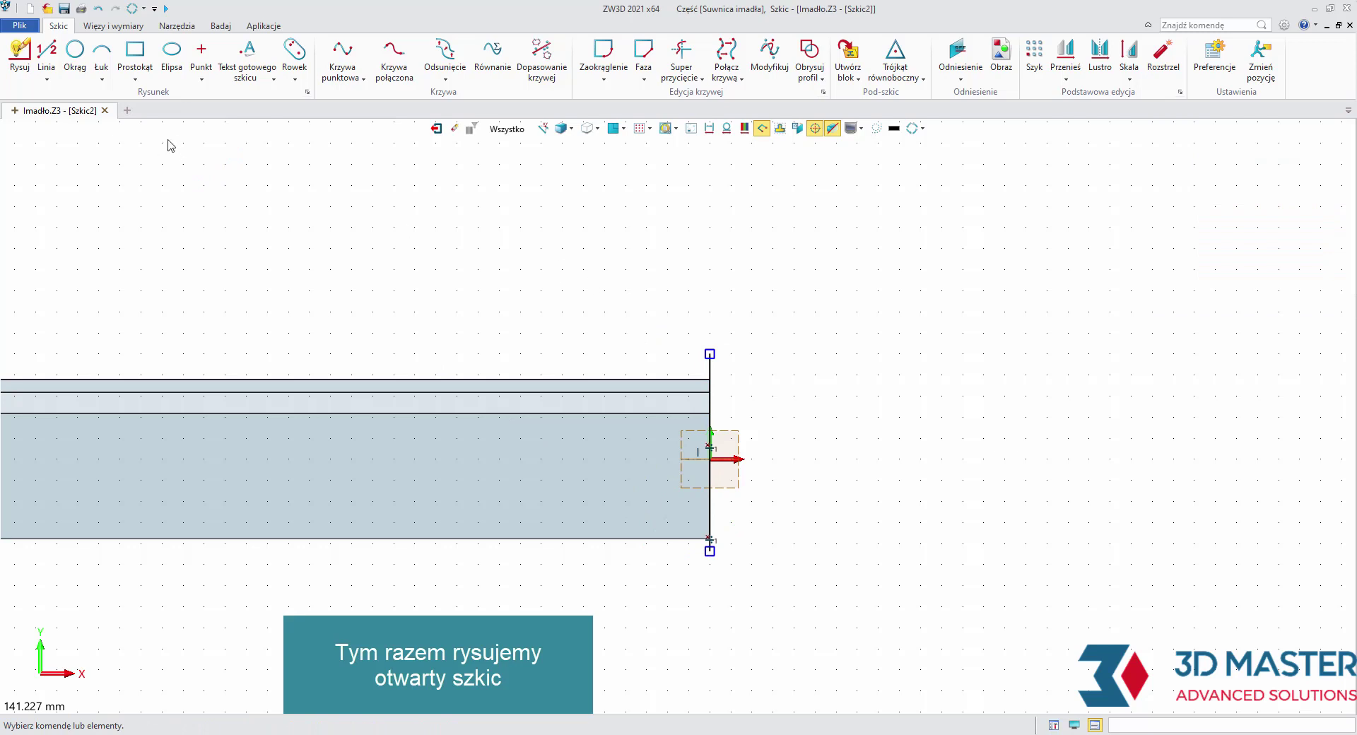
Step: Draw an arc rising from the line's top end to above the rail
left_click(102, 56)
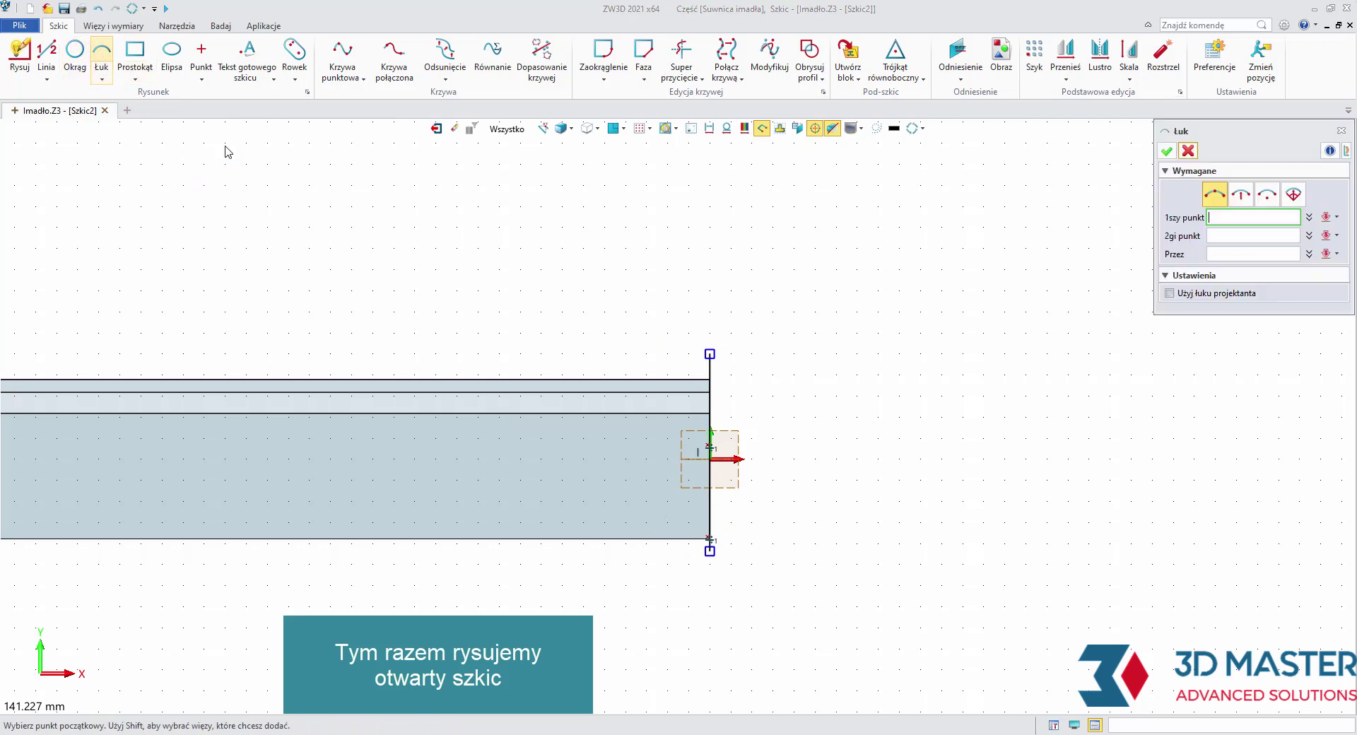
left_click(709, 353)
left_click(648, 178)
left_click(688, 246)
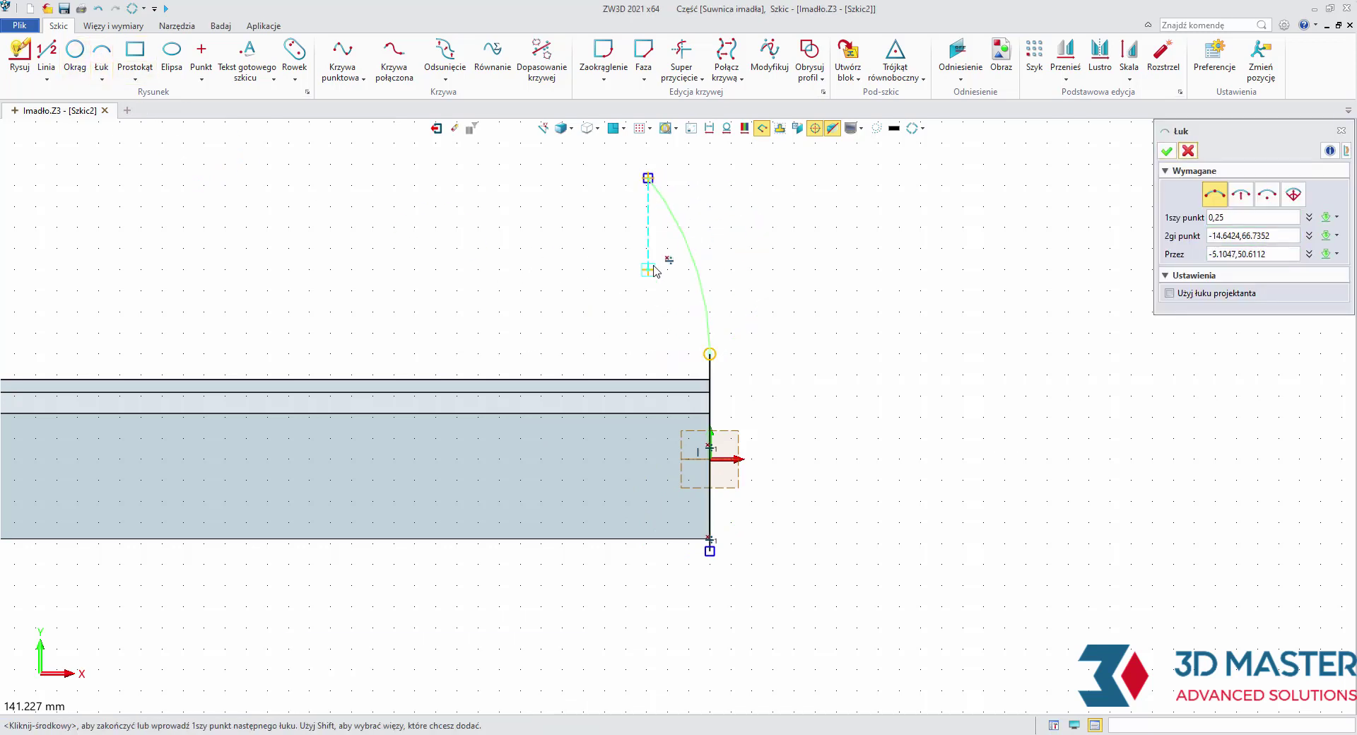
middle_click(655, 270)
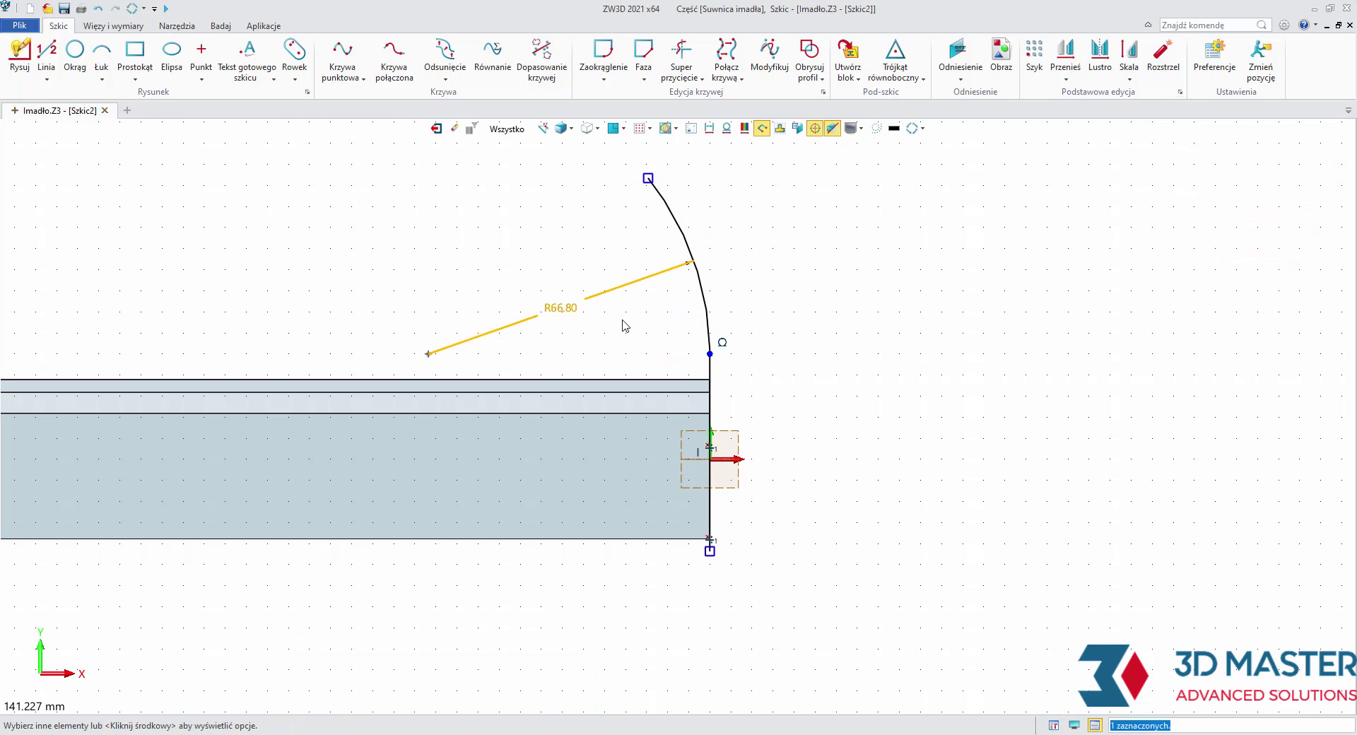
Step: Begin quick dimensioning from the arc's top endpoint
key("Escape")
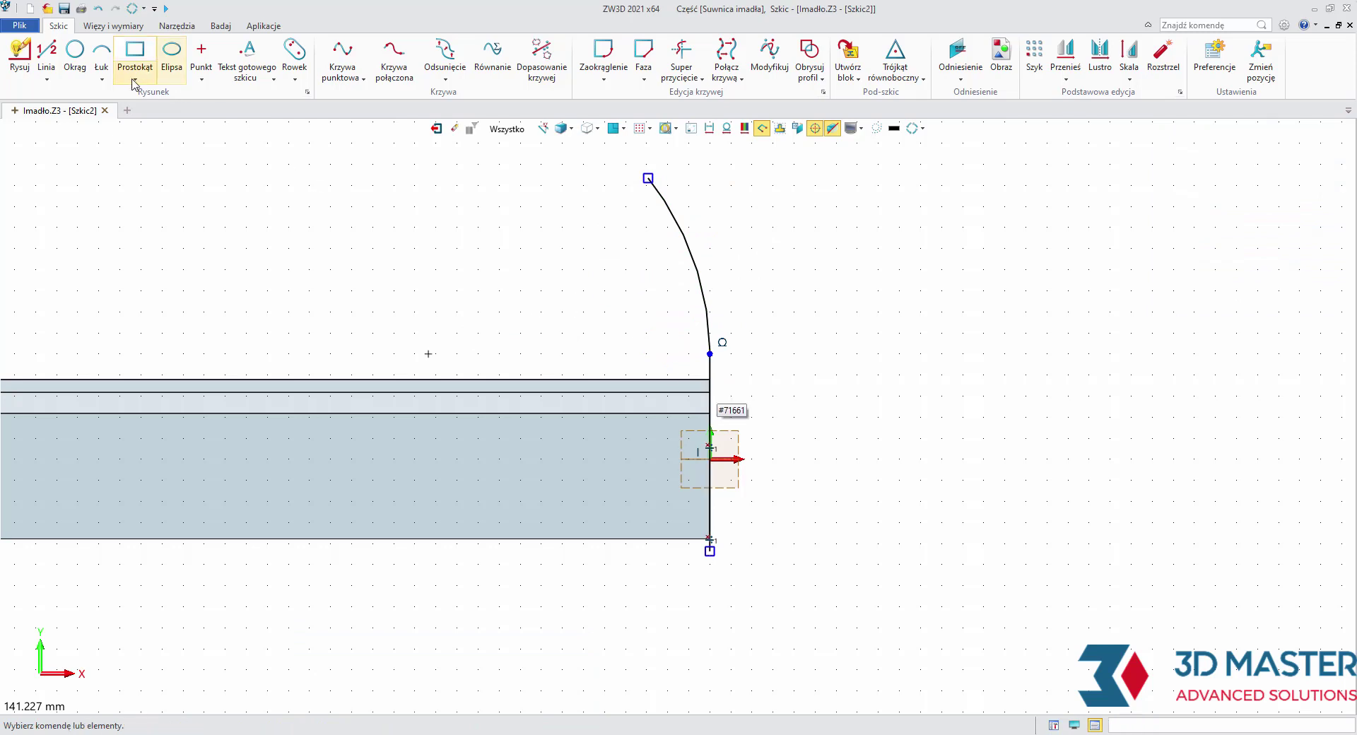
right_click(178, 169)
left_click(209, 141)
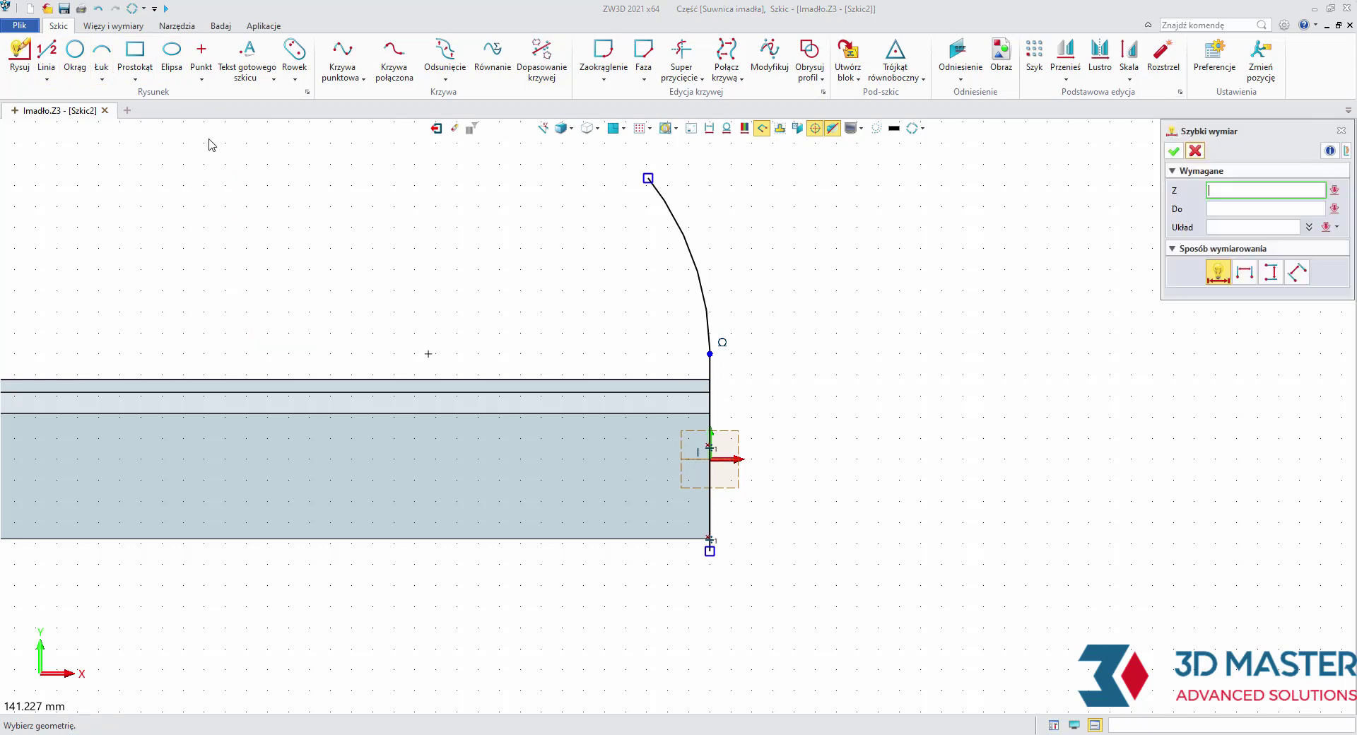
left_click(647, 178)
Step: Dimension the profile to 91 mm overall height with a 2 mm bottom offset
left_click(710, 551)
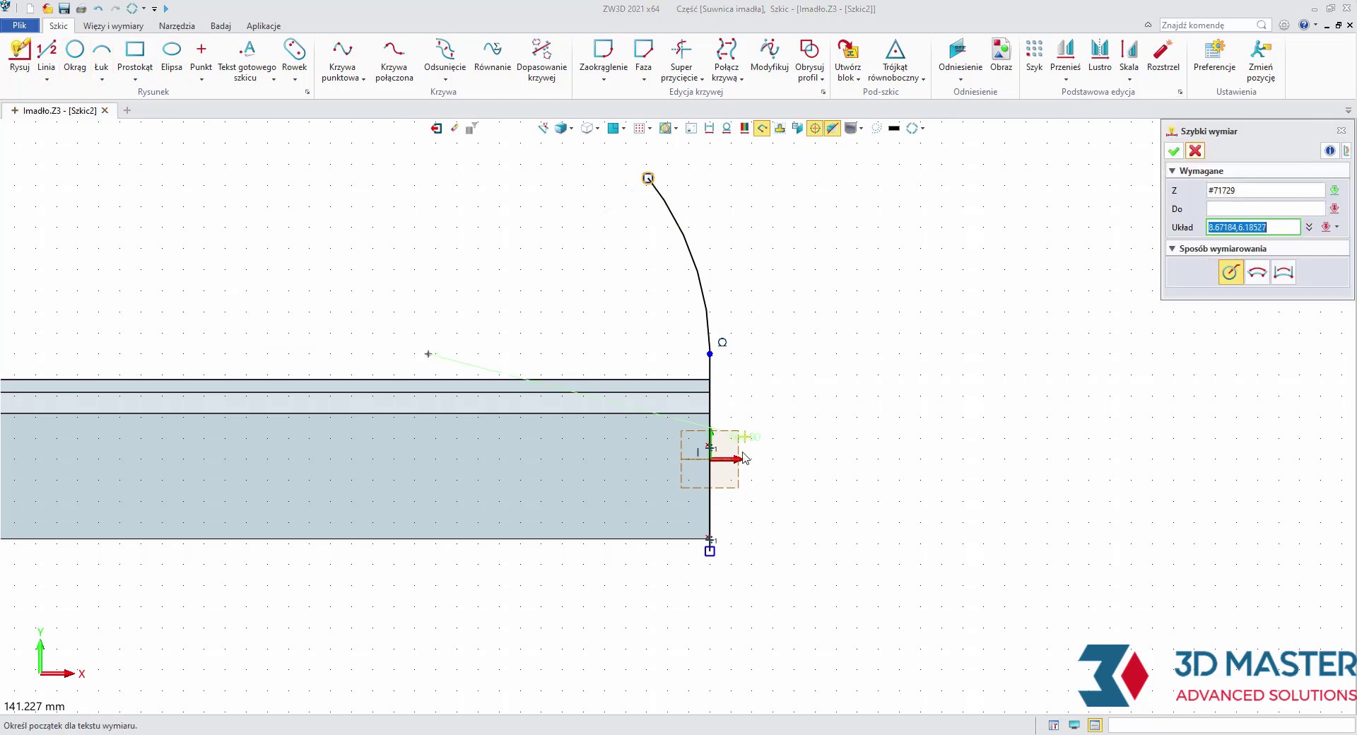
left_click(793, 466)
type("91")
key("Return")
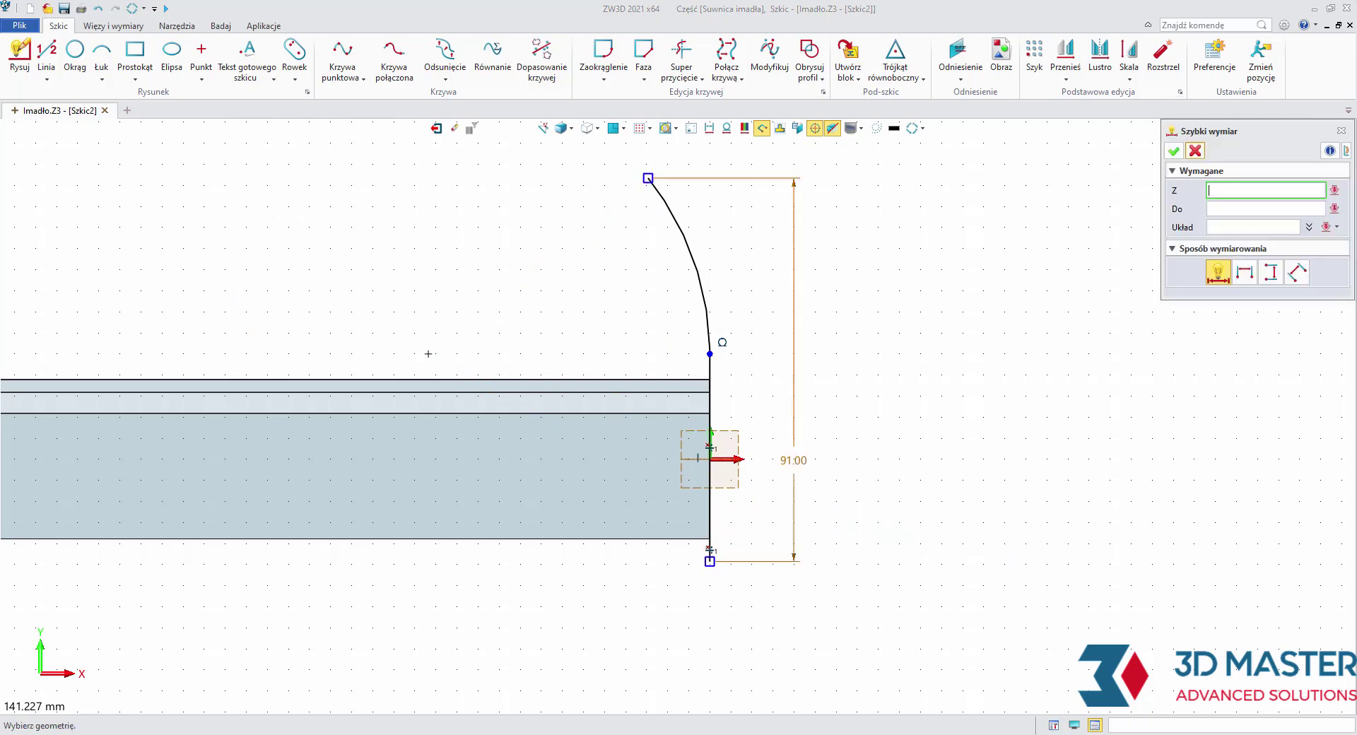
scroll(780, 633, "up", 1)
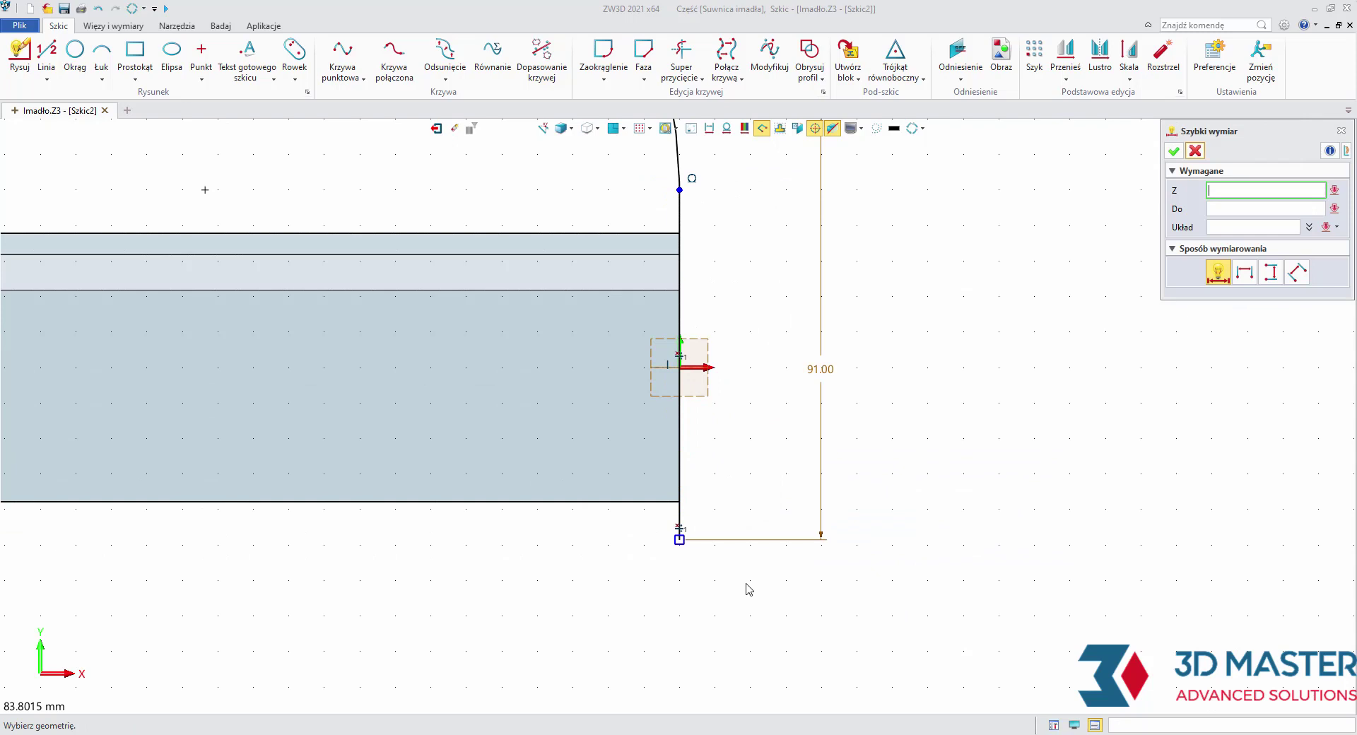
scroll(745, 500, "up", 2)
left_click(625, 511)
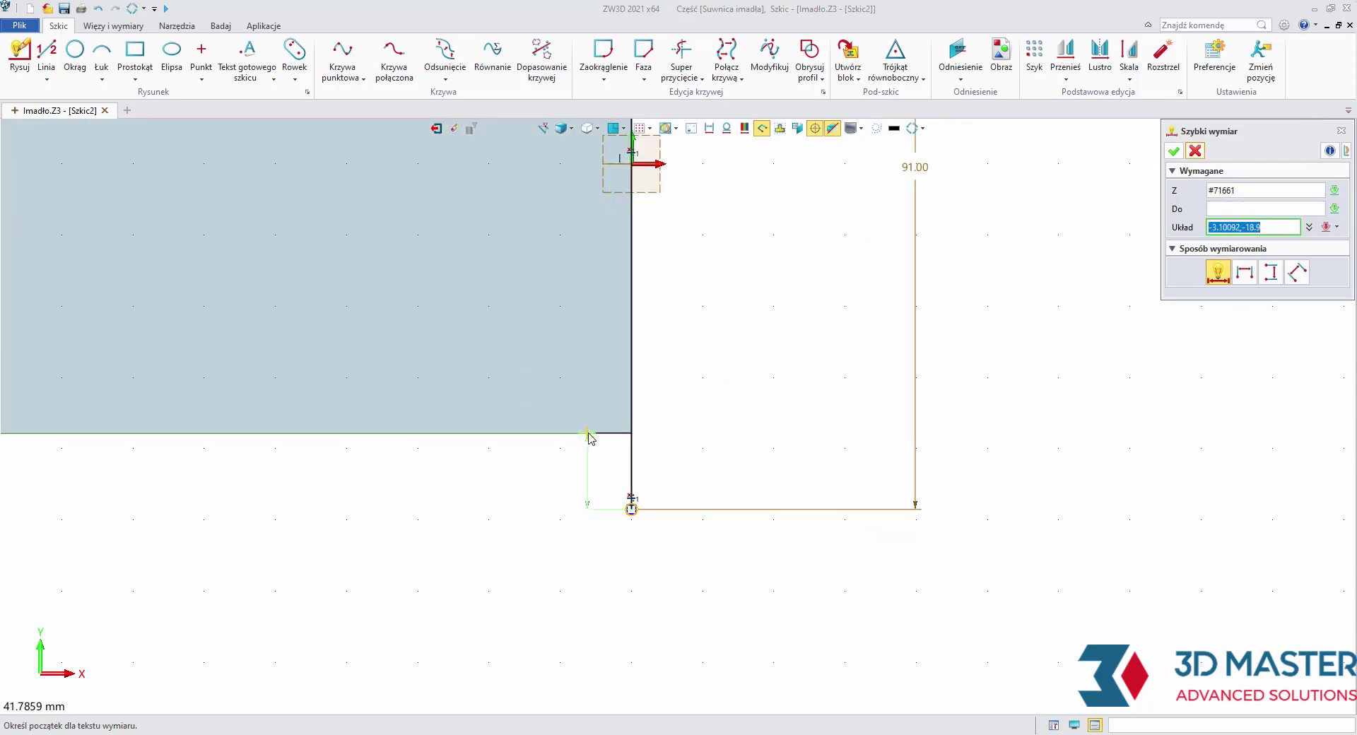
left_click(581, 460)
type("2")
key("Return")
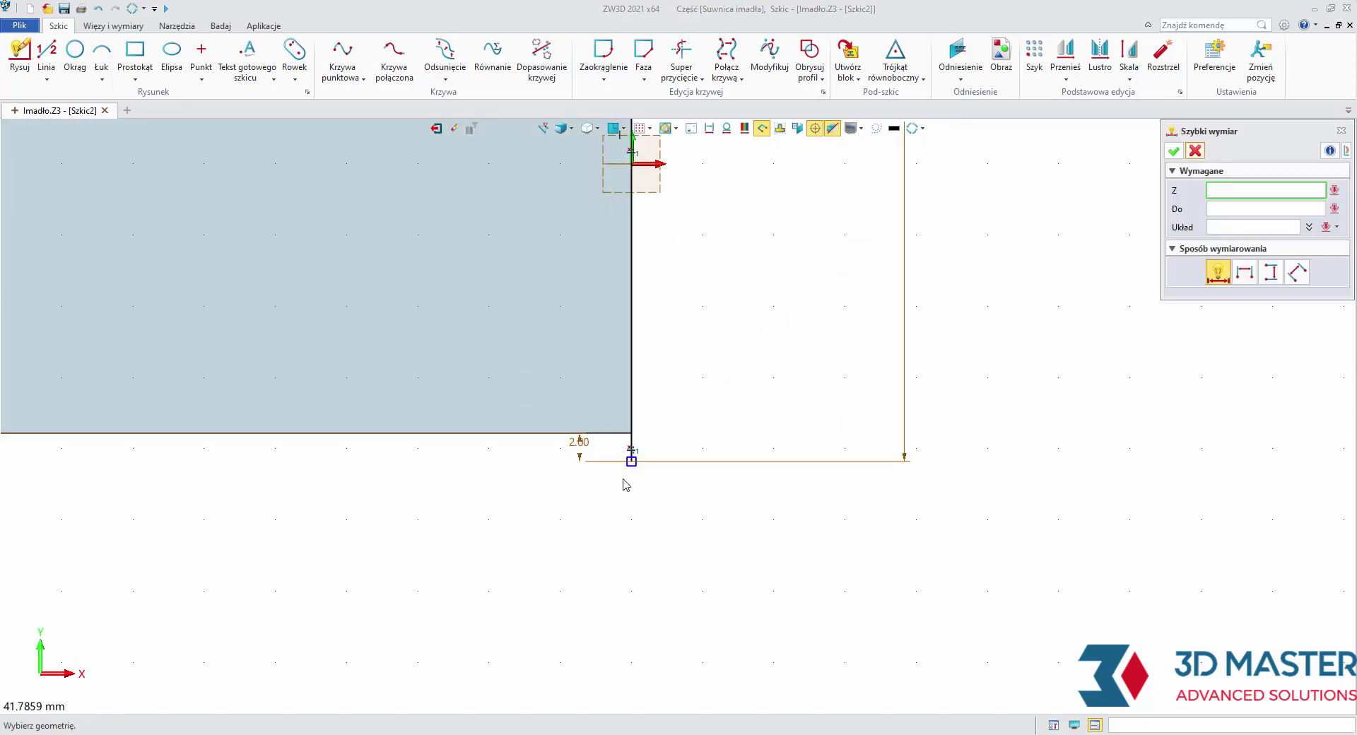
Step: Place the line-arc junction 3 mm above the rail's top edge
scroll(626, 483, "down", 2)
scroll(627, 481, "up", 1)
scroll(778, 471, "up", 1)
scroll(780, 474, "down", 1)
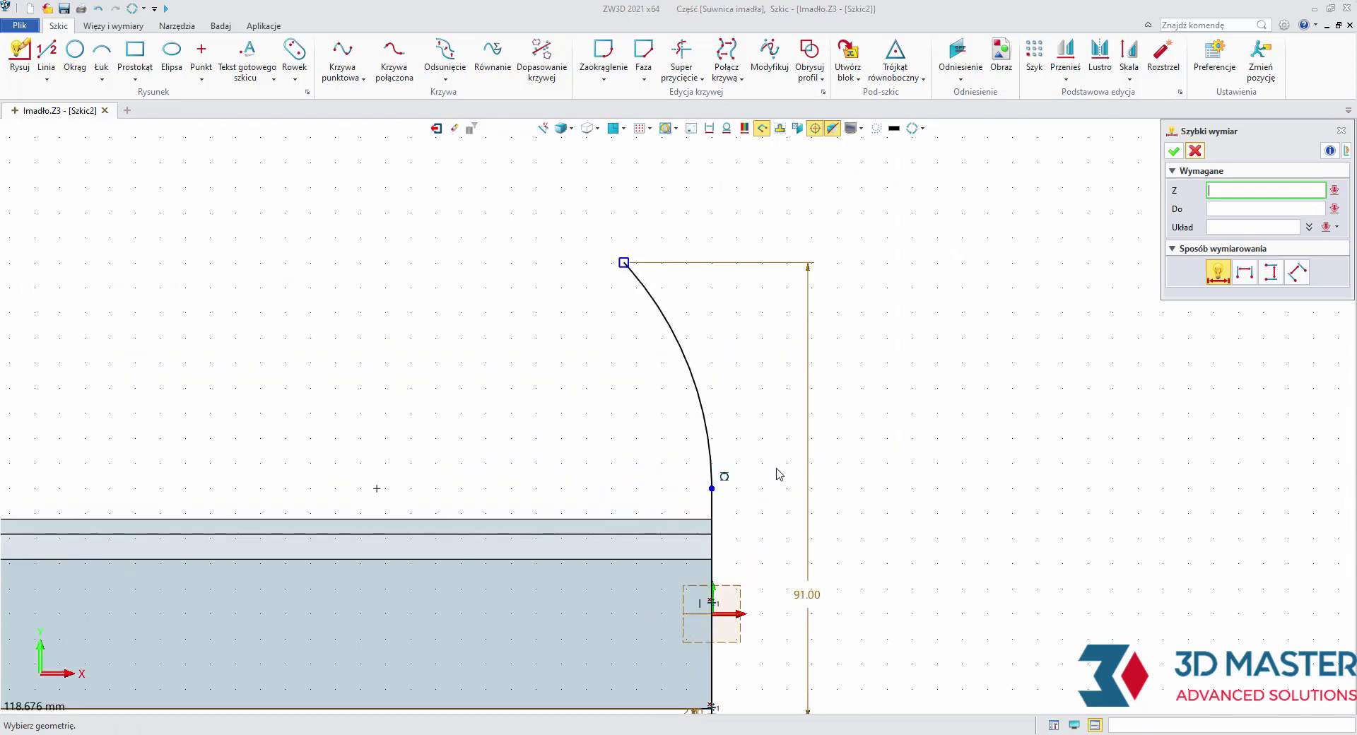
scroll(777, 473, "up", 1)
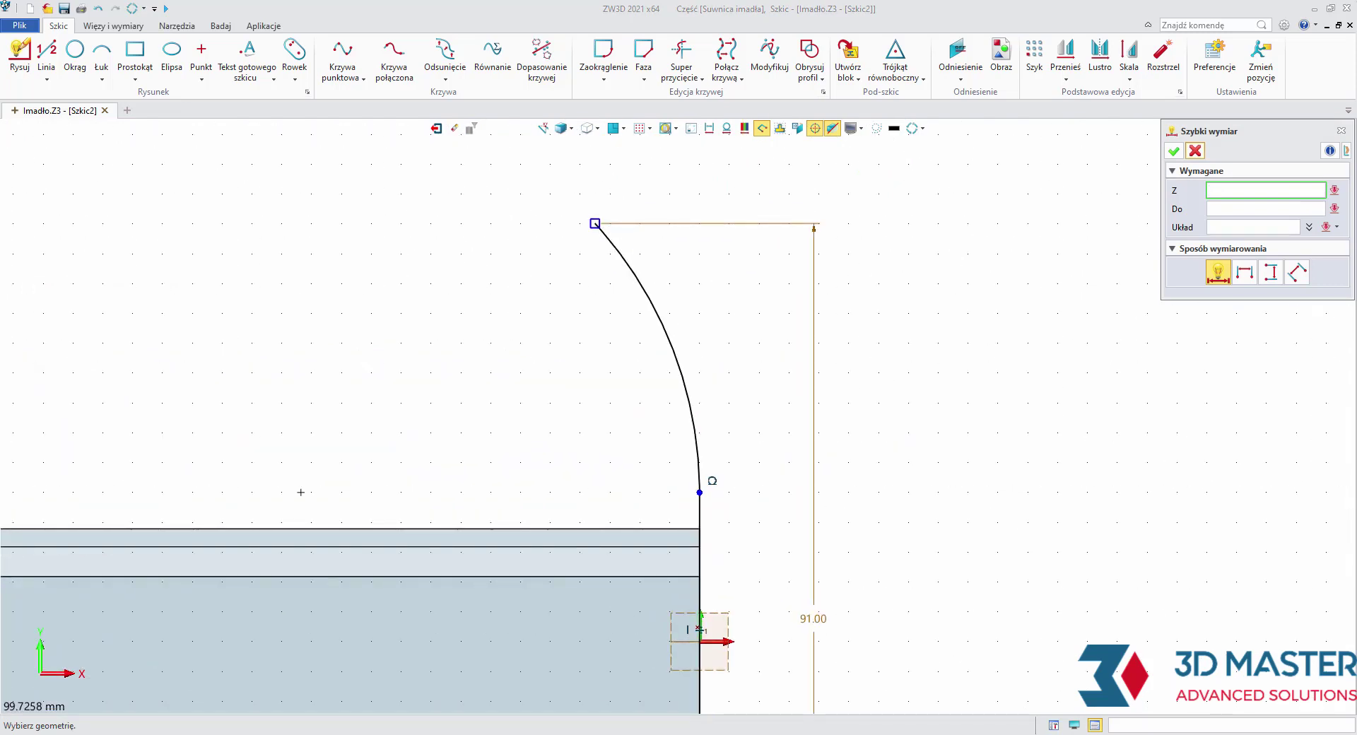
scroll(671, 527, "up", 1)
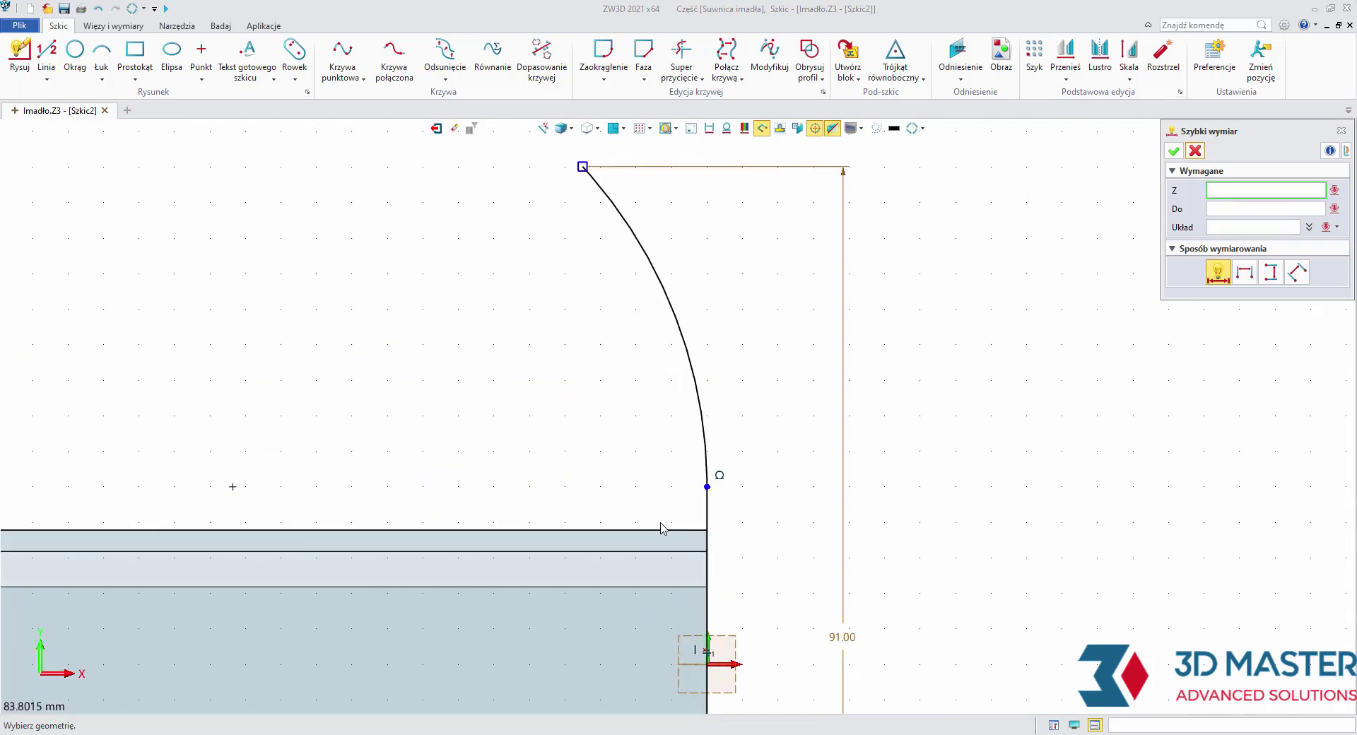
scroll(679, 533, "up", 2)
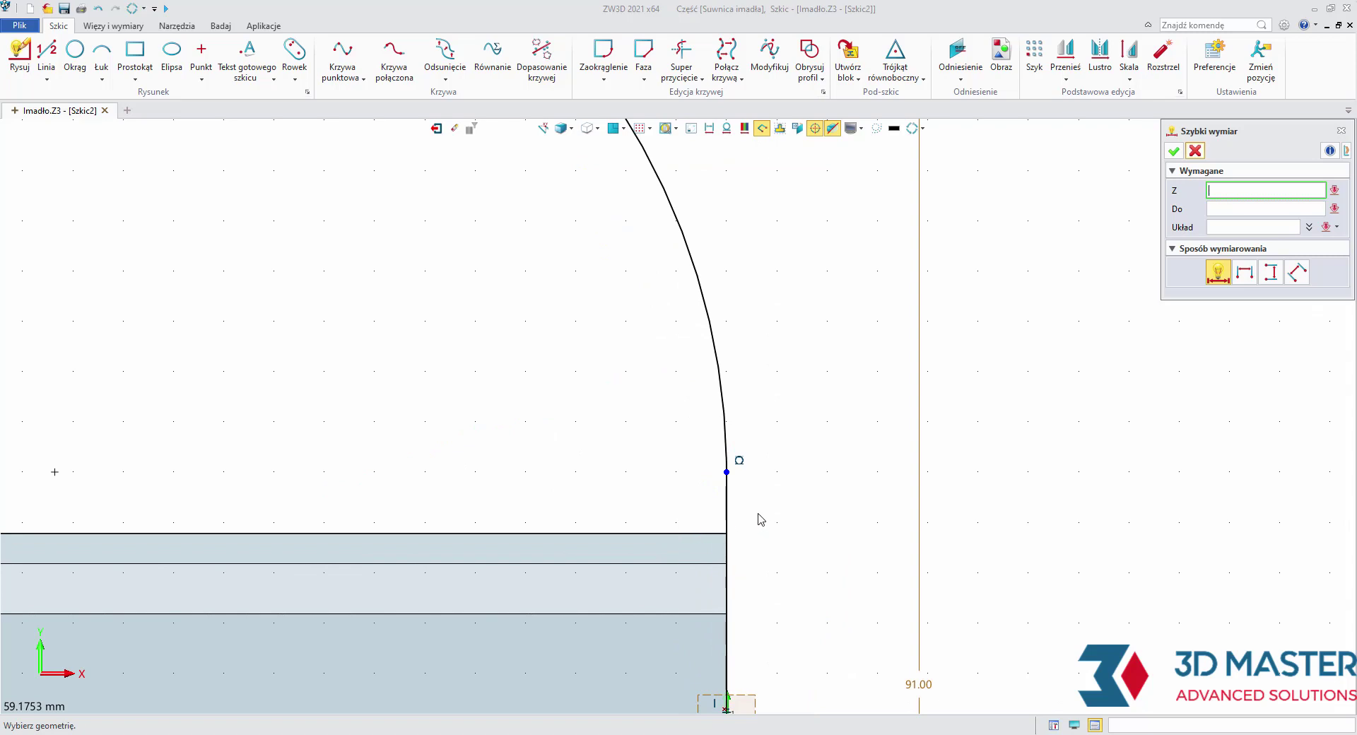
left_click(682, 533)
left_click(670, 511)
type("3")
key("Return")
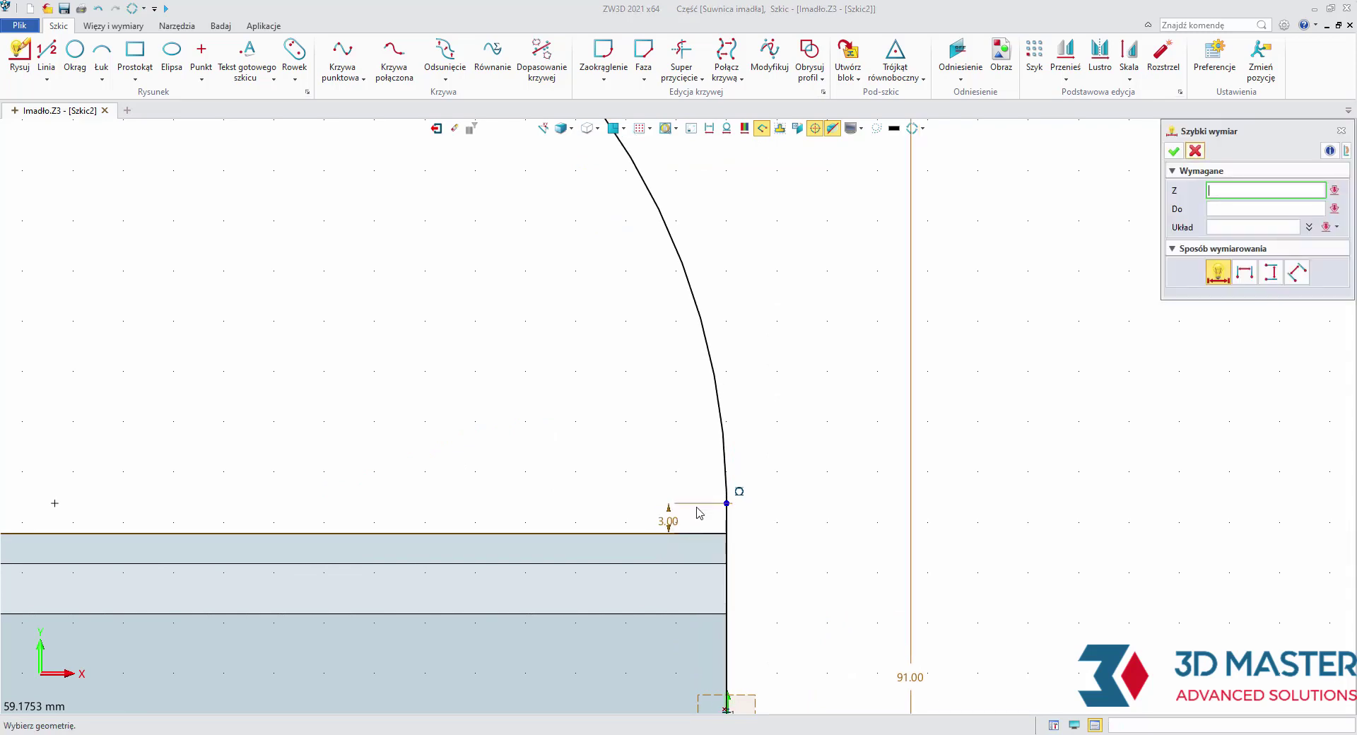
Step: Set the arc's horizontal width to 20 mm and finish the sketch
scroll(876, 455, "down", 4)
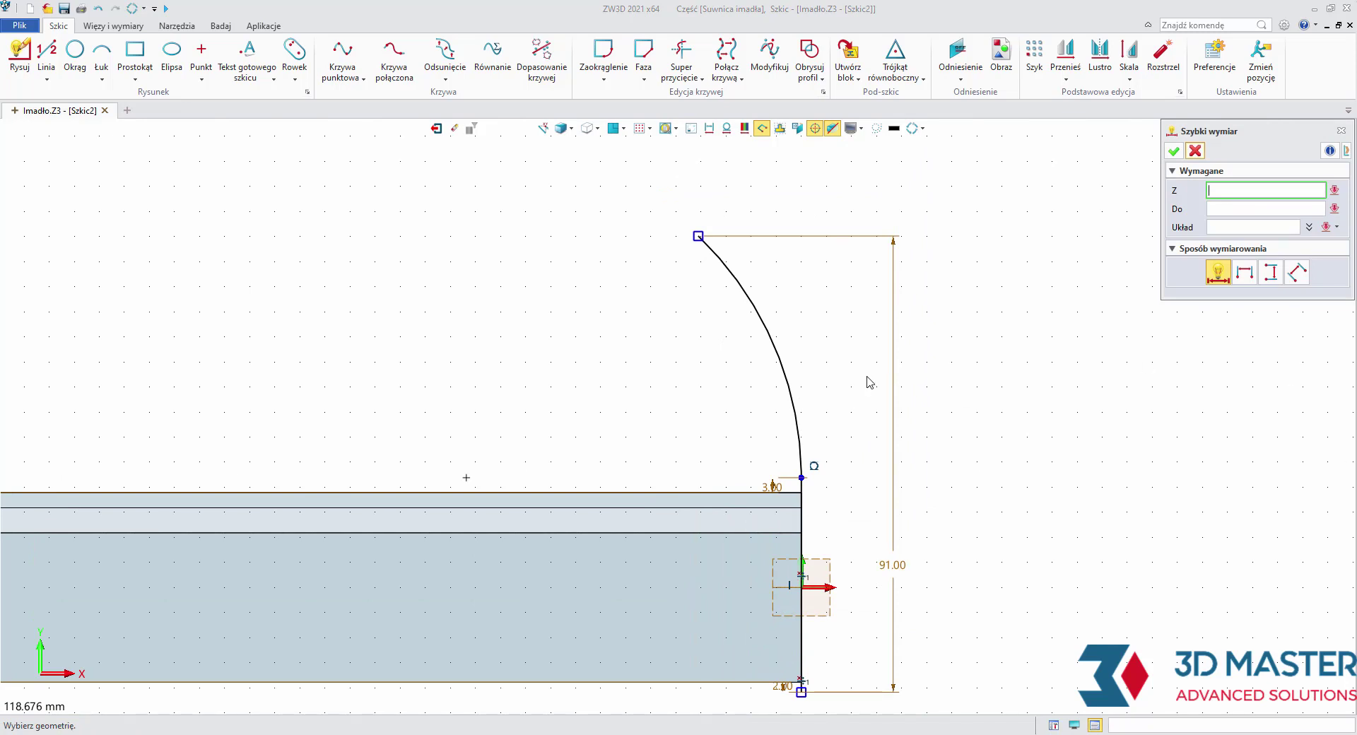
scroll(724, 288, "up", 1)
left_click(696, 230)
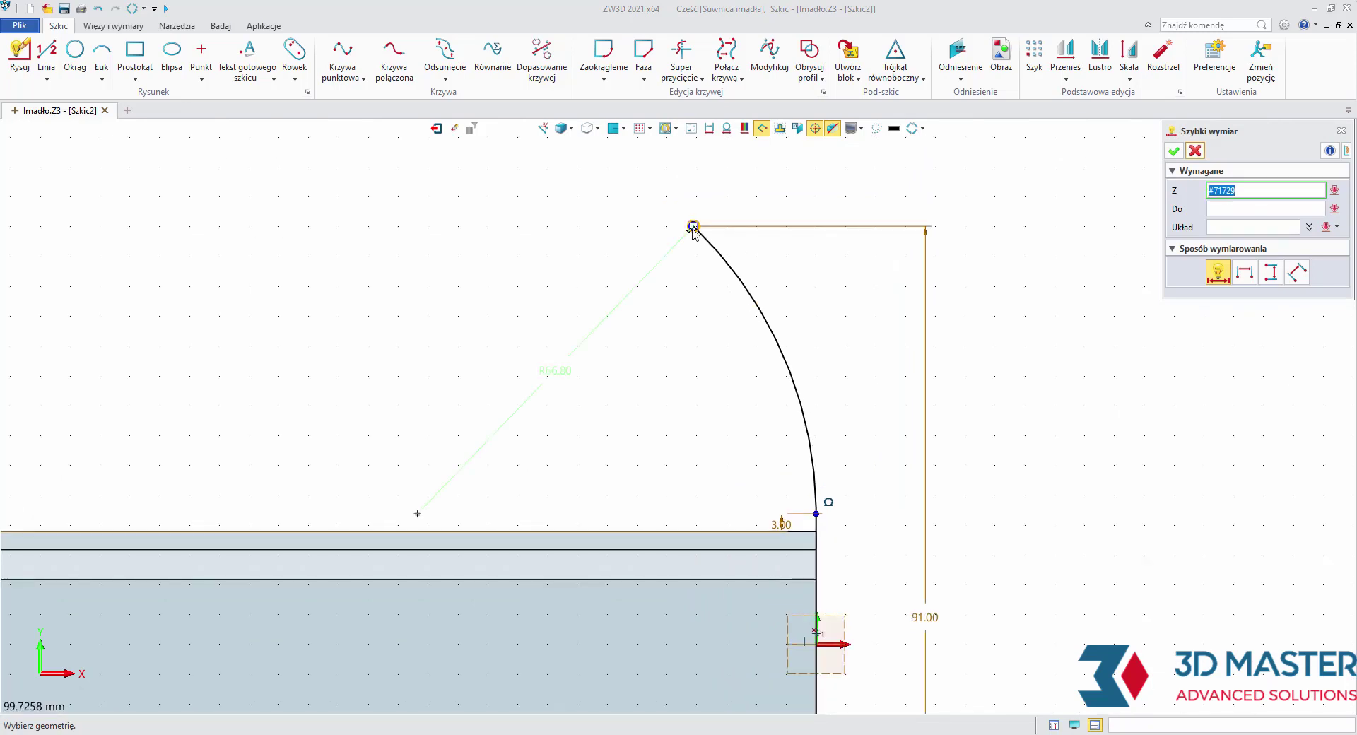
left_click(816, 514)
left_click(740, 185)
type("20")
key("Return")
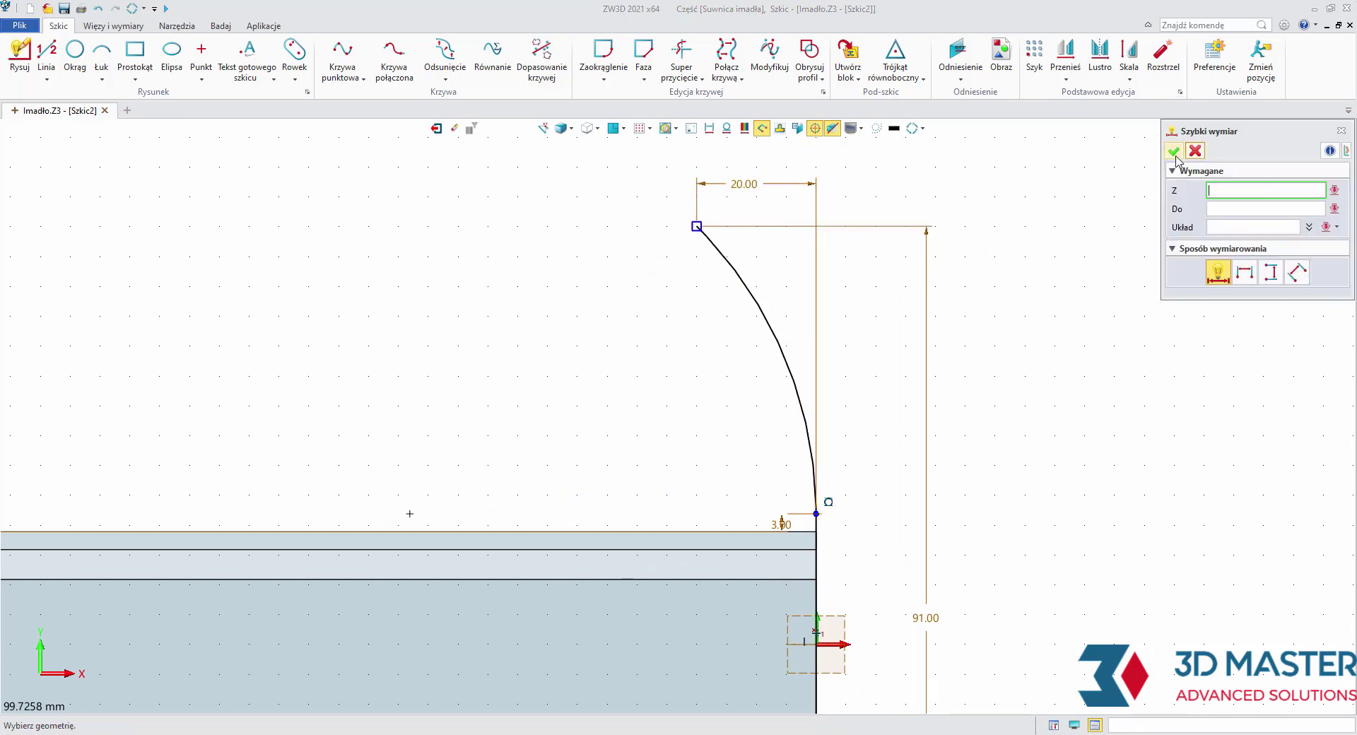
left_click(1175, 154)
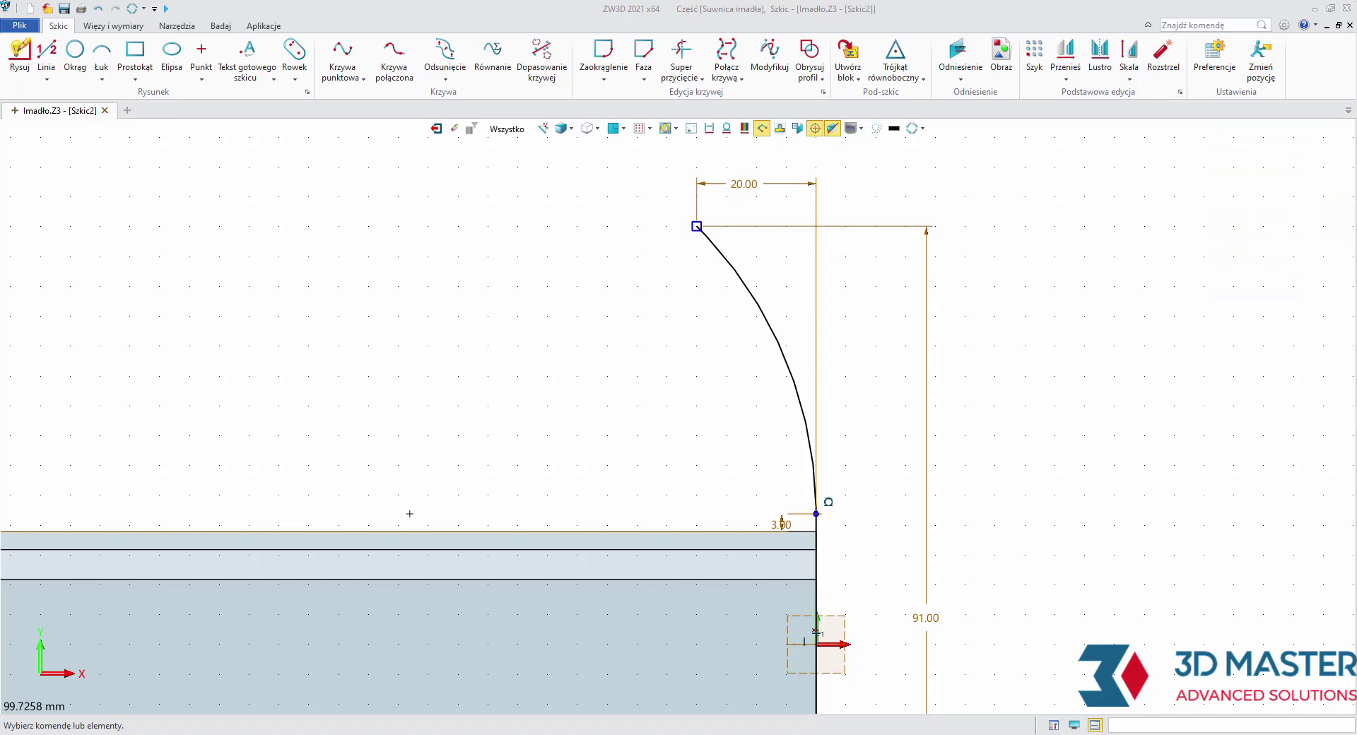
left_click(436, 128)
Step: Extrude Szkic2 symmetrically with a 25 mm length
left_click(111, 69)
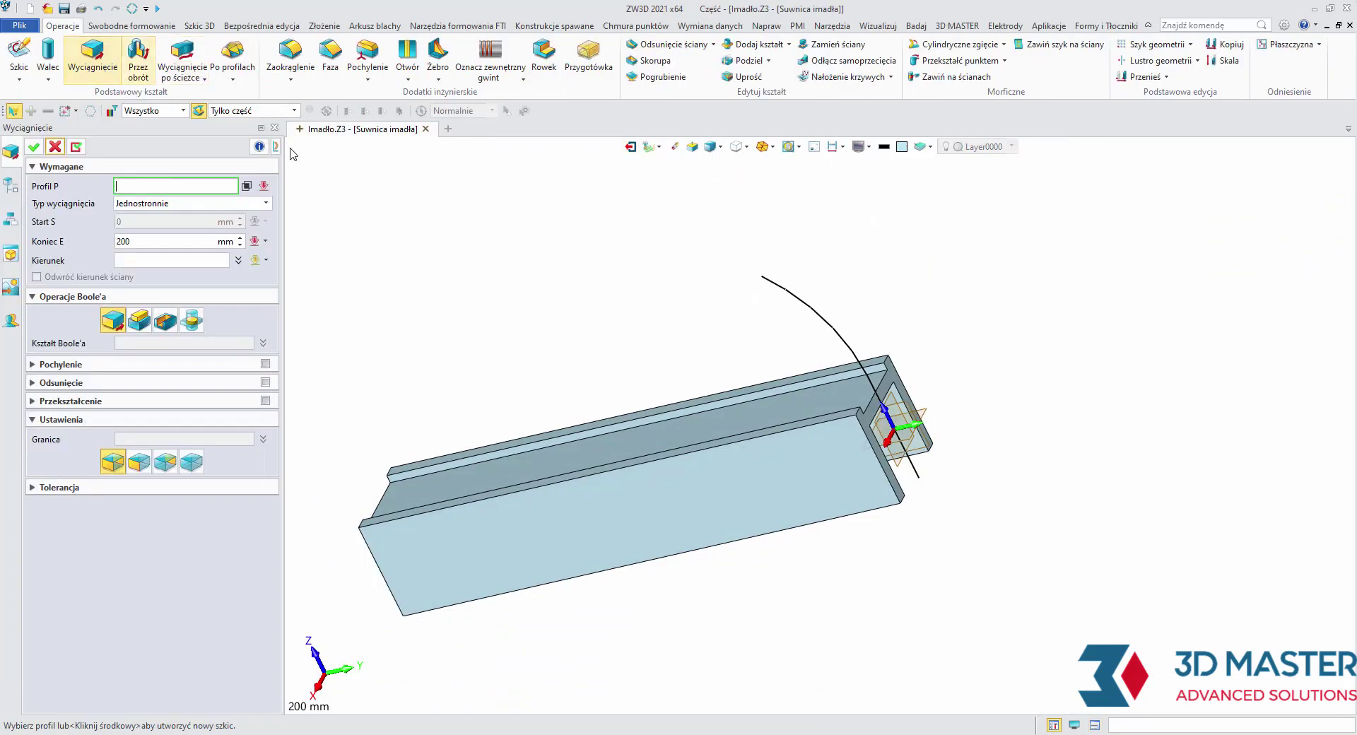
middle_click_drag(747, 355, 786, 327)
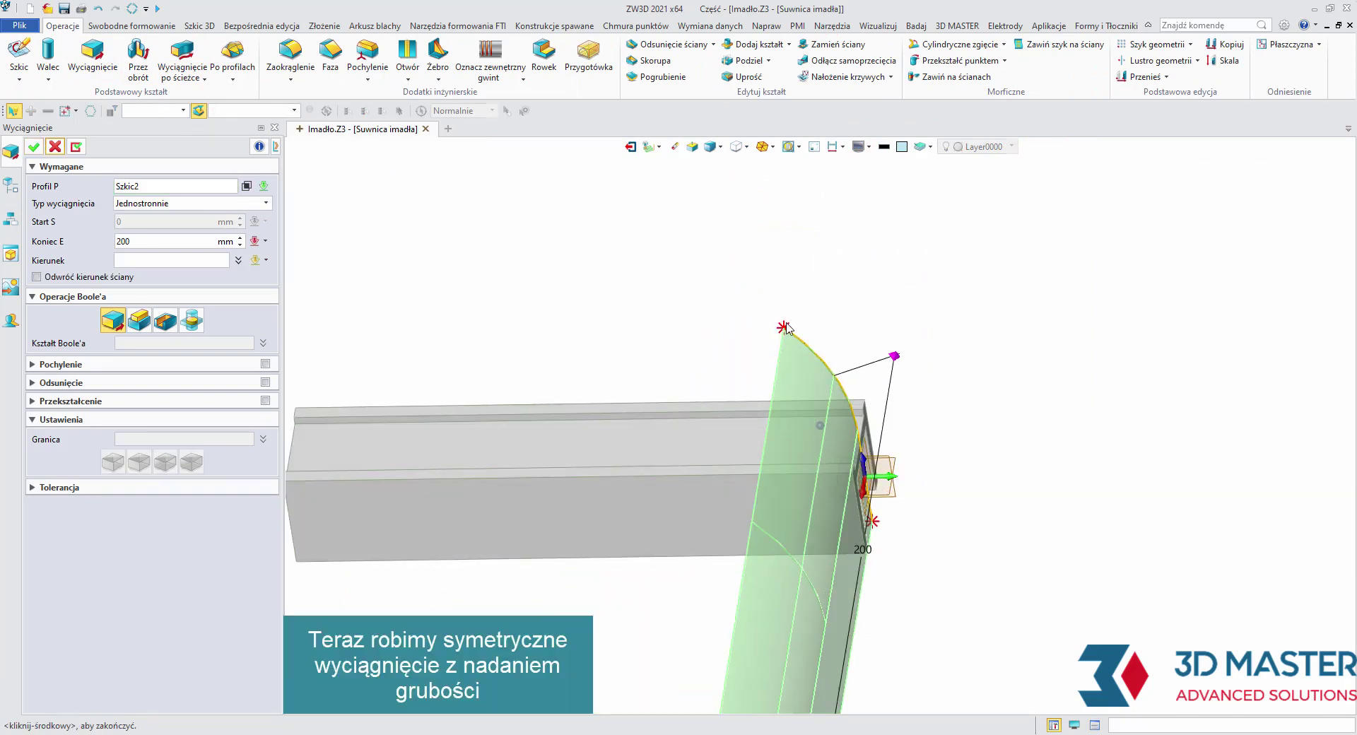
left_click(229, 203)
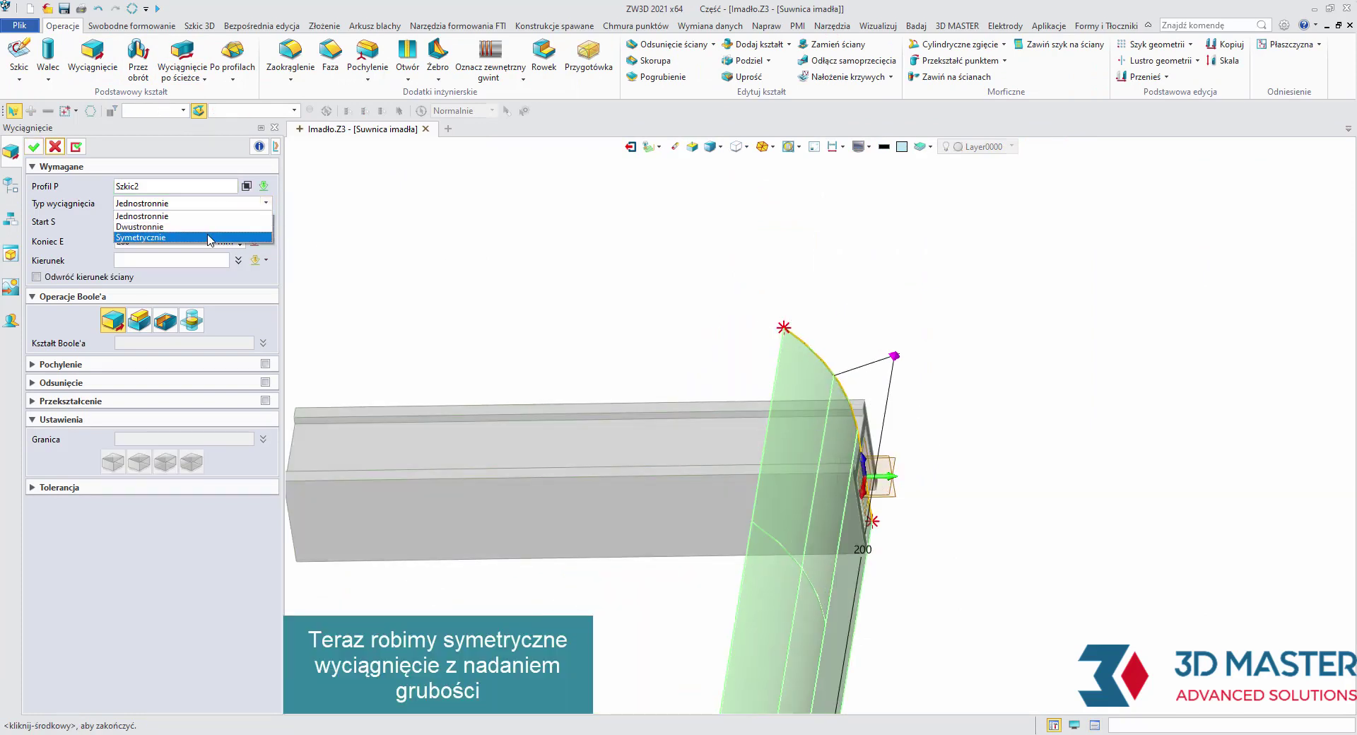
left_click(208, 235)
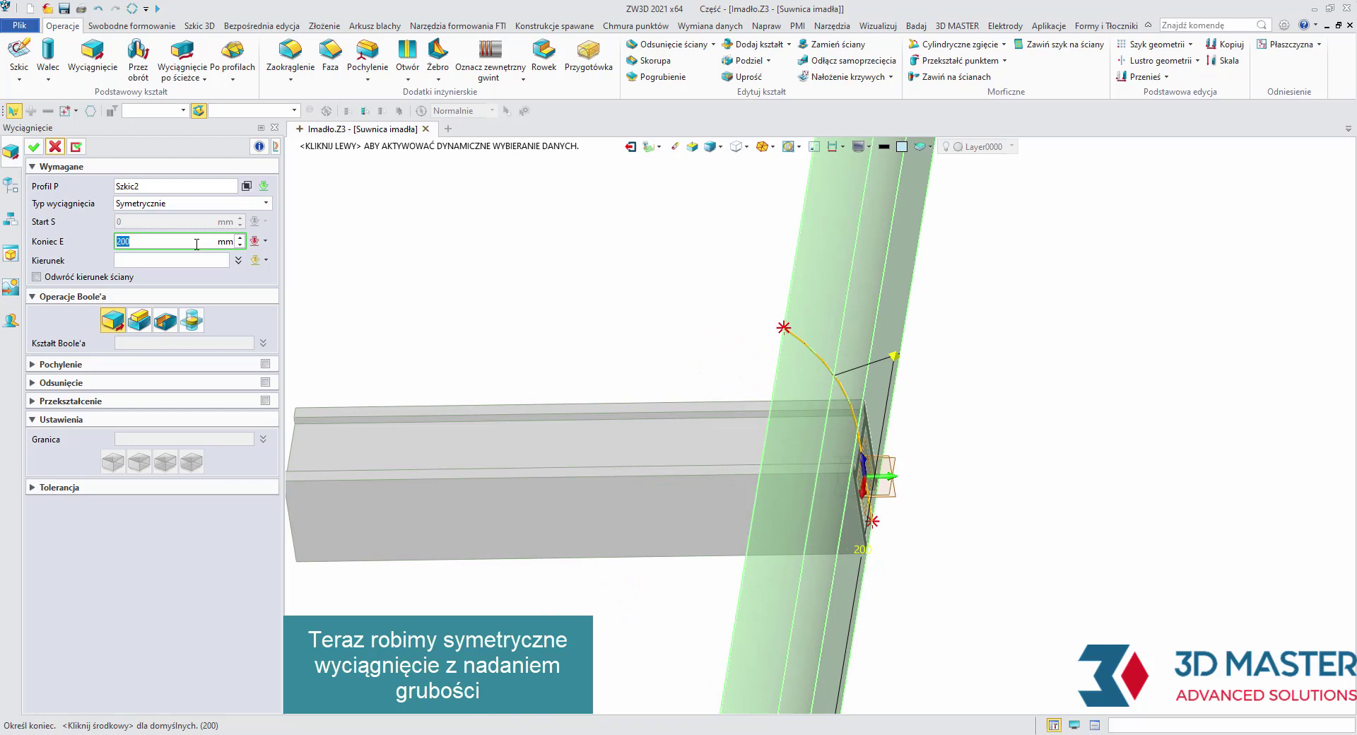
type("25")
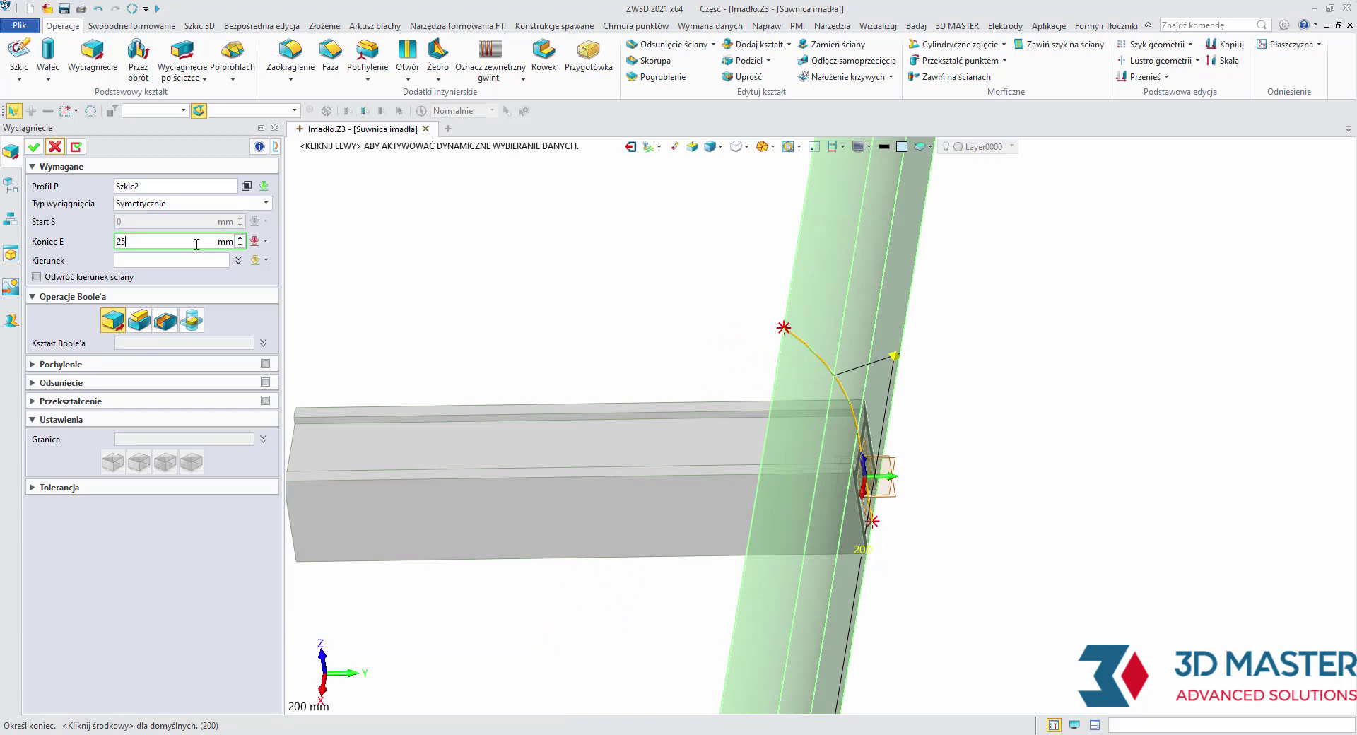
key("Return")
Step: Add the extrusion to the body with a 10 mm shrink/expand offset and confirm
left_click(139, 320)
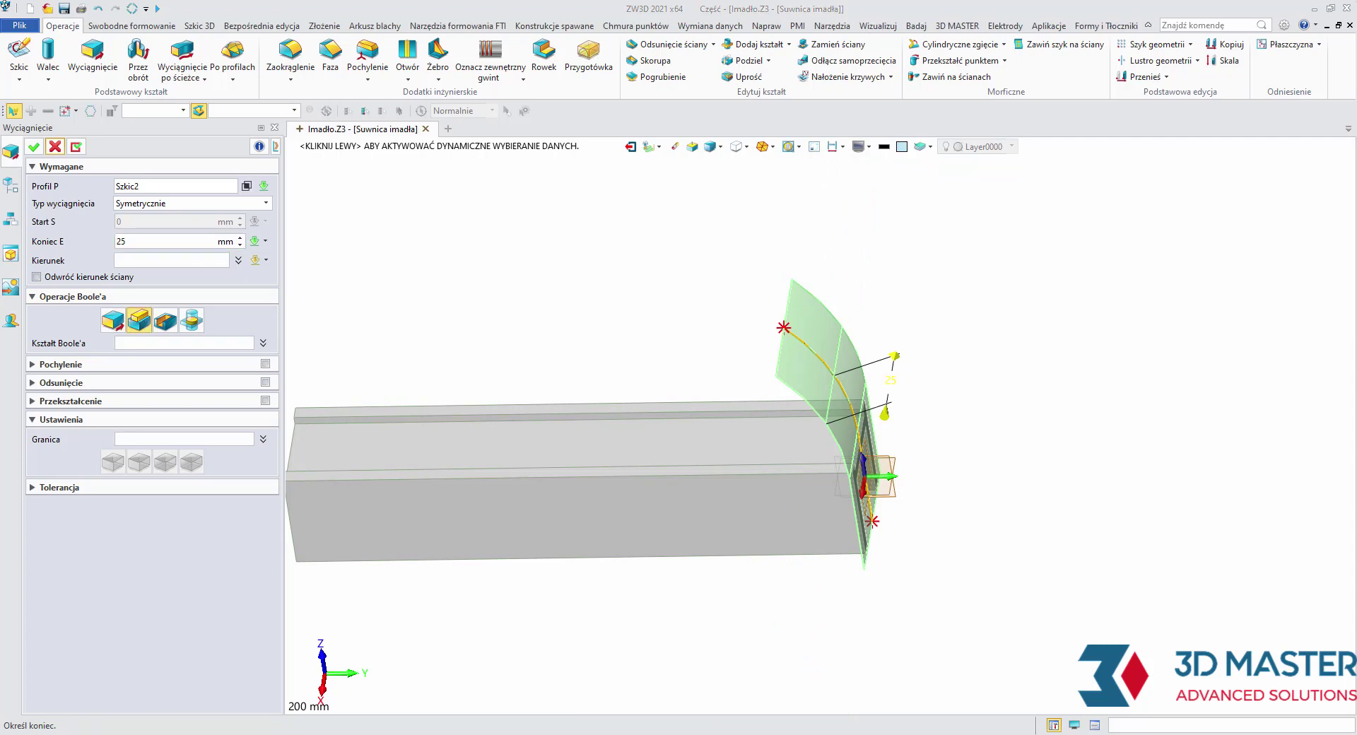
left_click(265, 382)
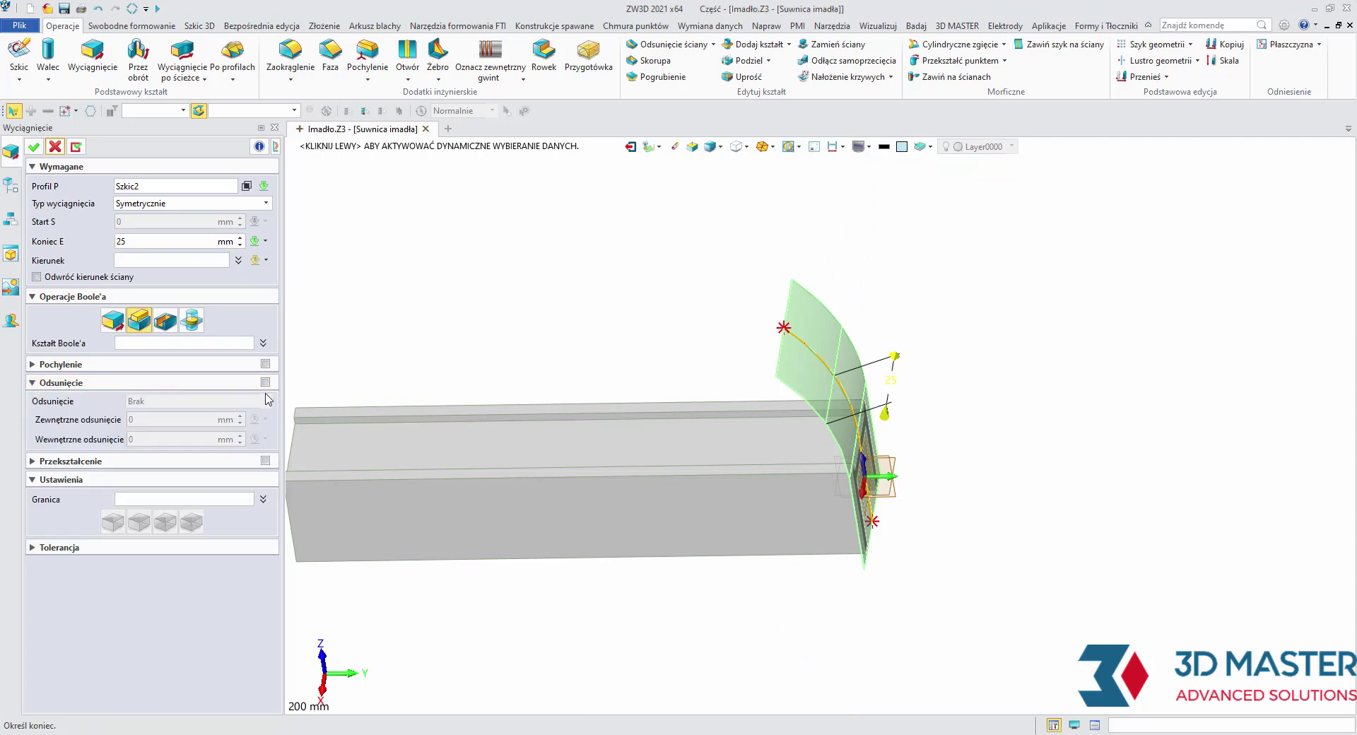
left_click(265, 401)
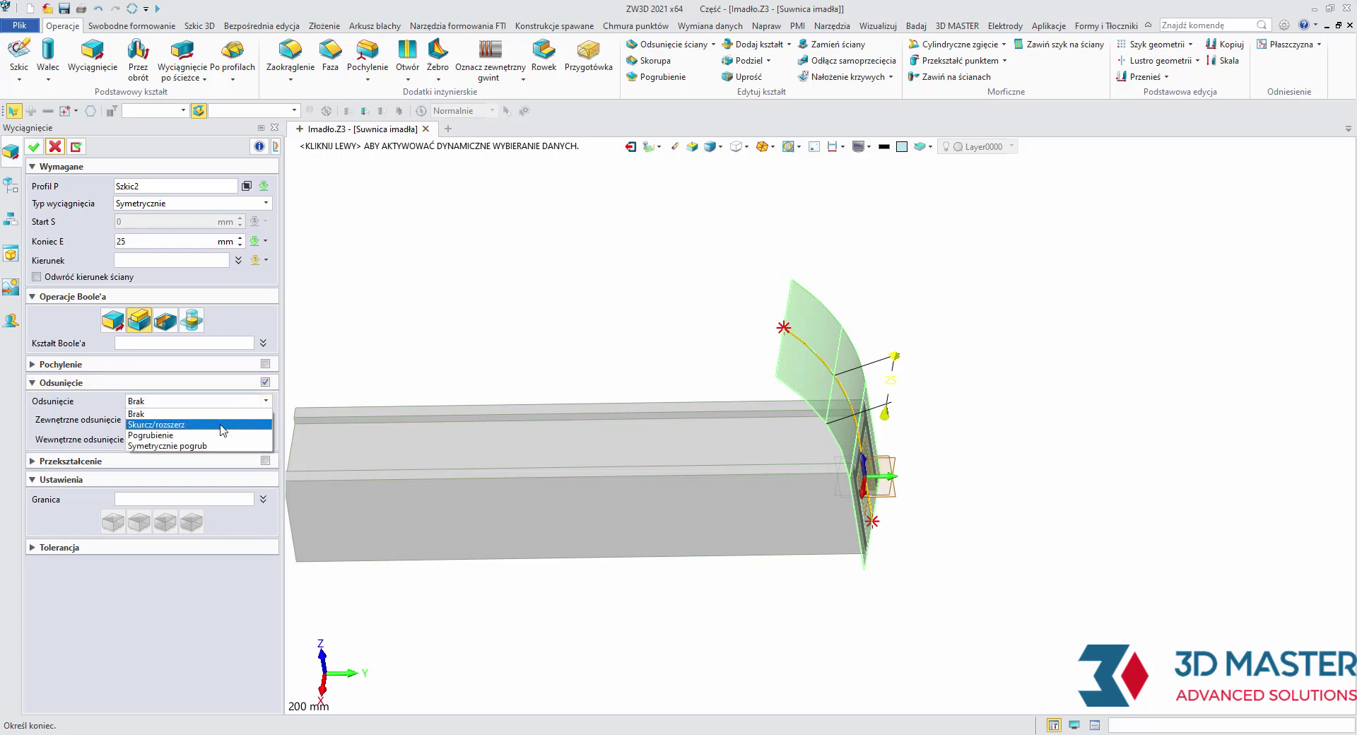
left_click(191, 423)
key("Return")
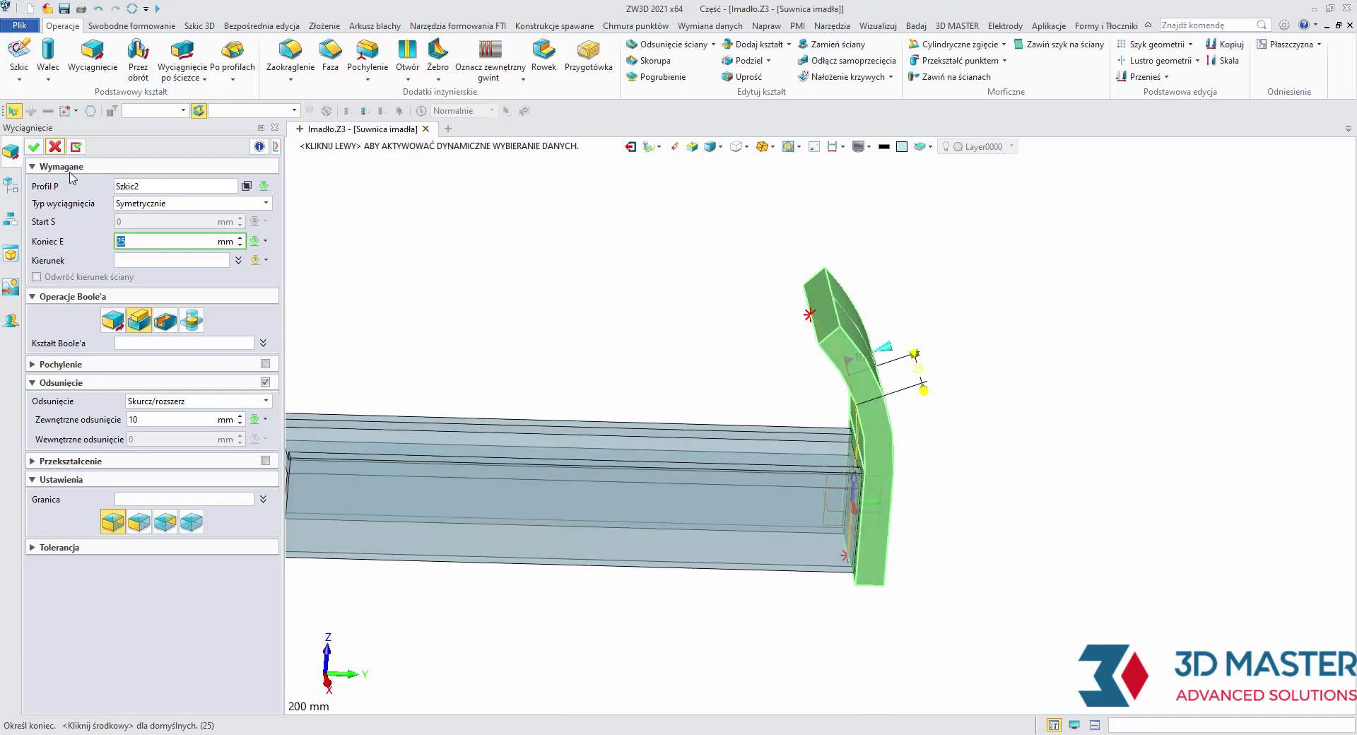
left_click(33, 147)
mouse_move(439, 378)
middle_mouse_down()
mouse_move(804, 470)
mouse_move(764, 541)
mouse_move(794, 459)
middle_mouse_up()
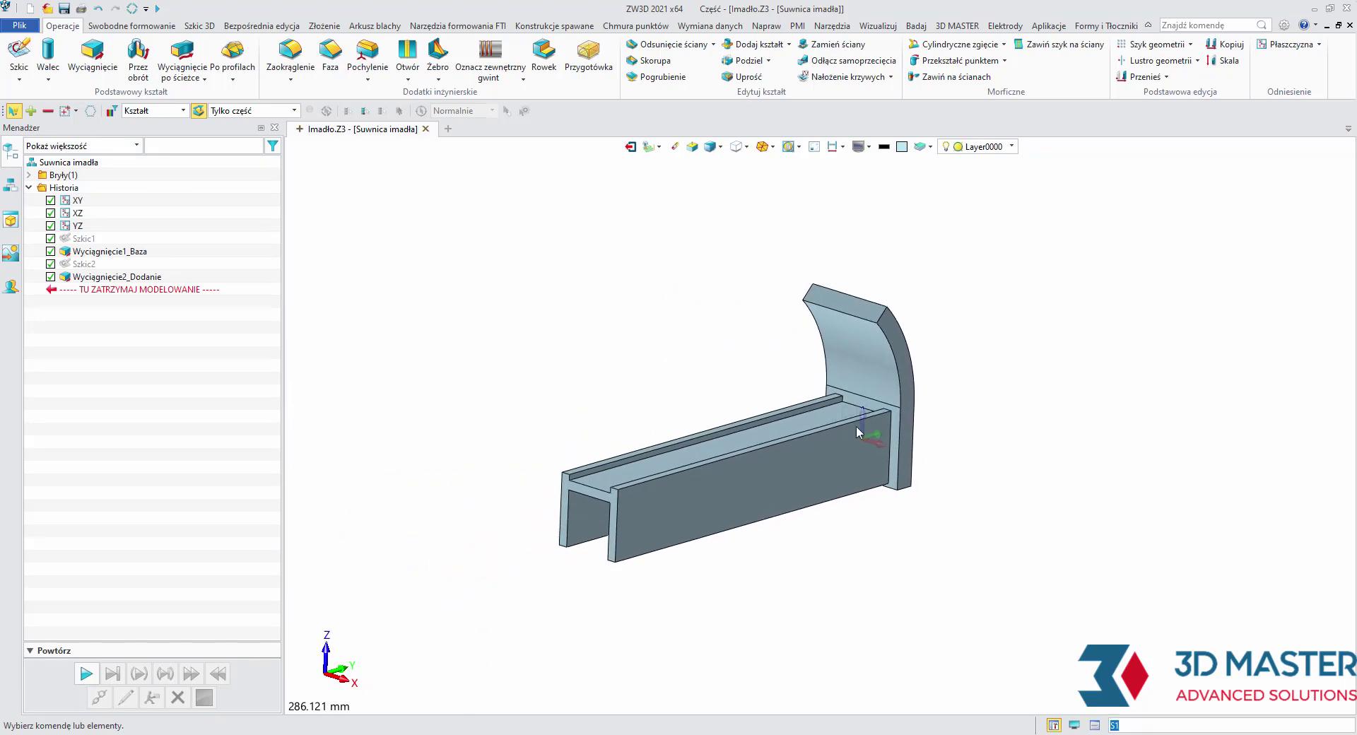
Step: Start a new sketch on the curved arm's end face
left_click(28, 60)
middle_click_drag(621, 282, 539, 305)
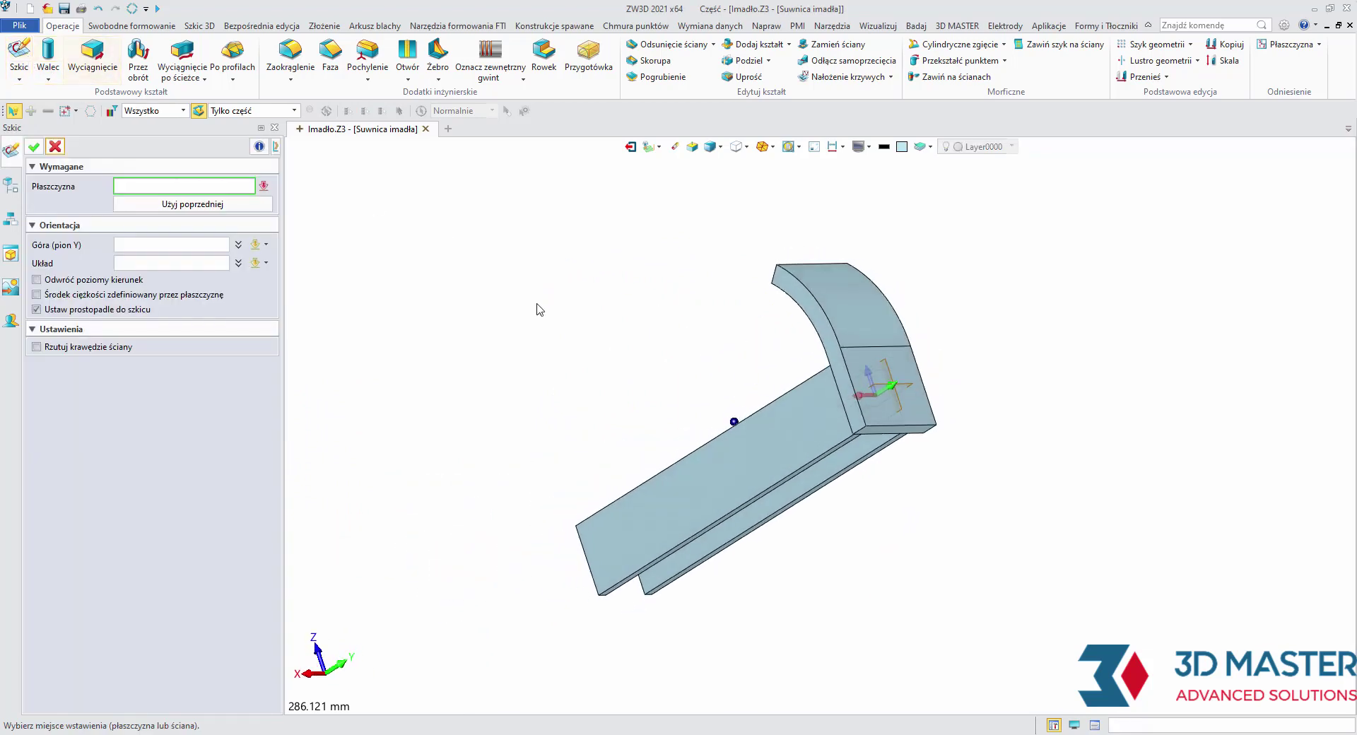
left_click(899, 397)
middle_click(697, 370)
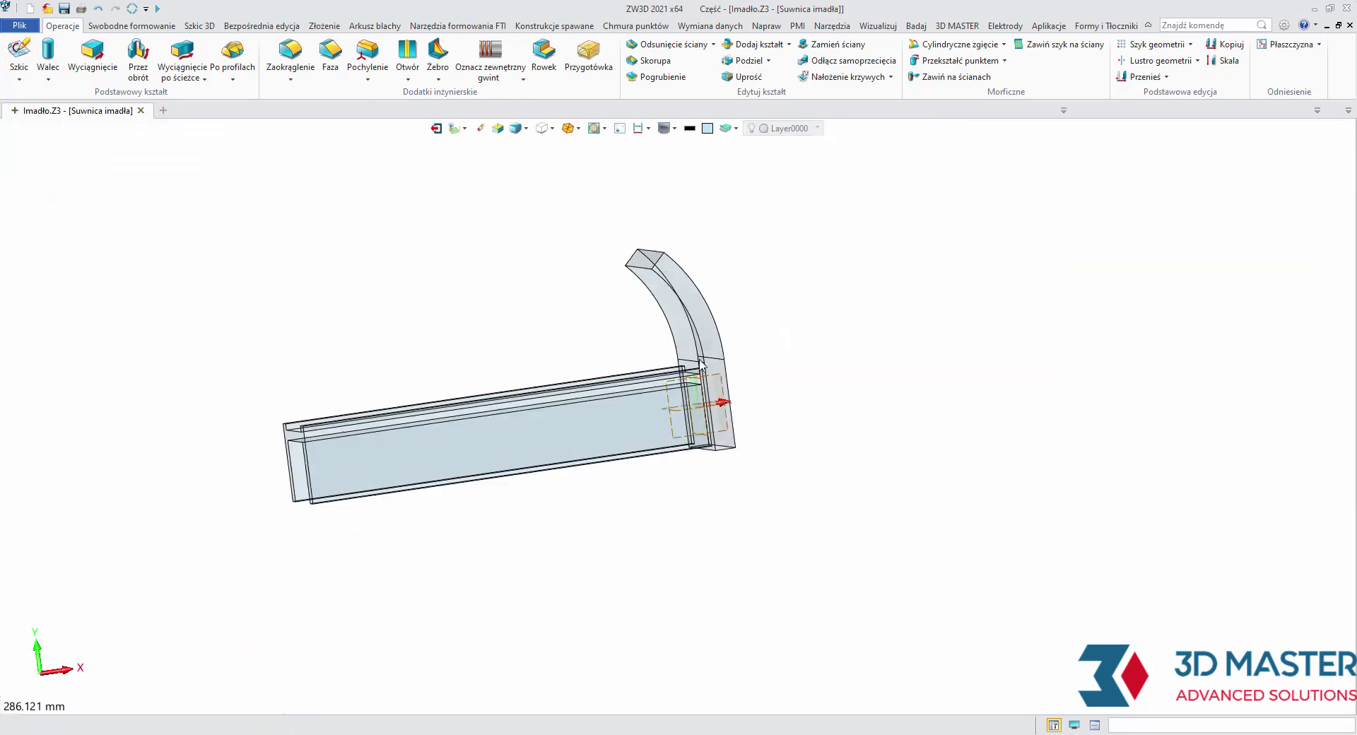
scroll(629, 252, "up", 2)
scroll(642, 251, "up", 3)
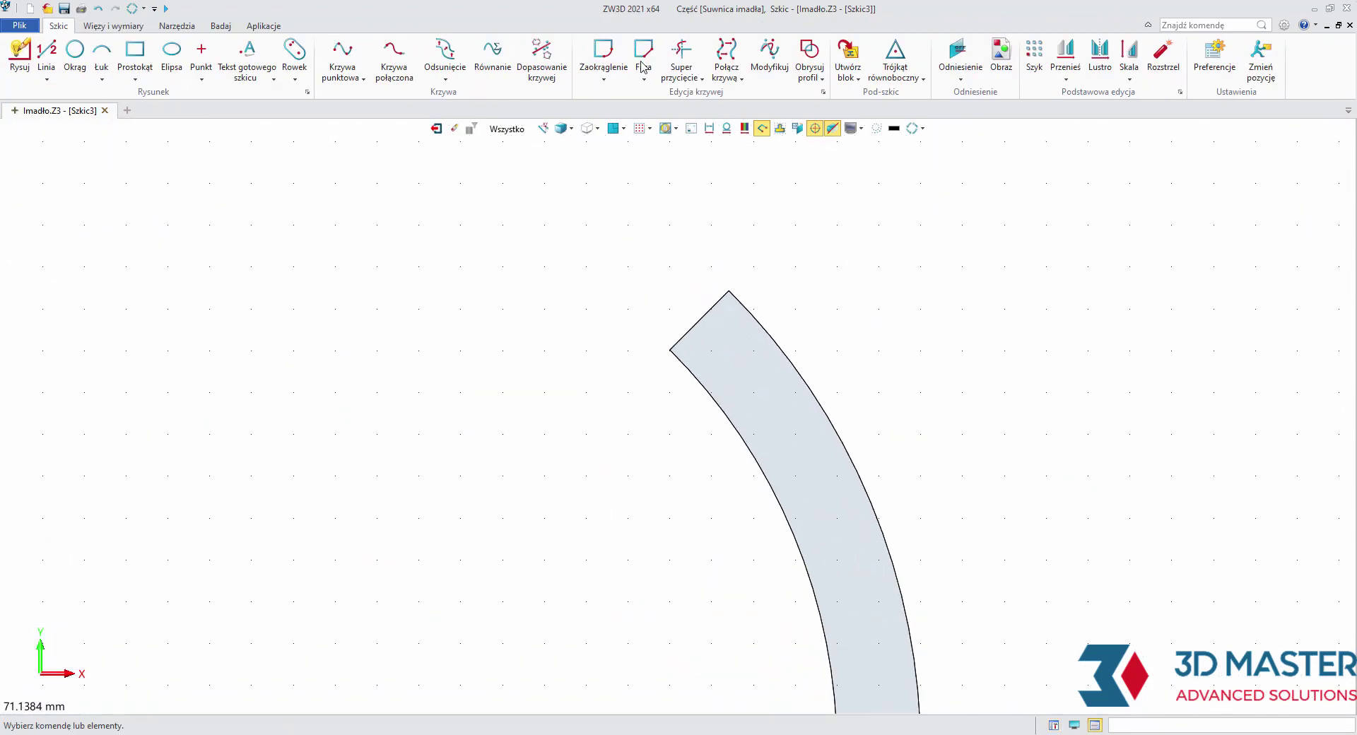
Step: Draw a rectangle from the arm's top vertex, size it 17 × 18 mm, and exit the sketch
left_click(134, 53)
left_click(729, 291)
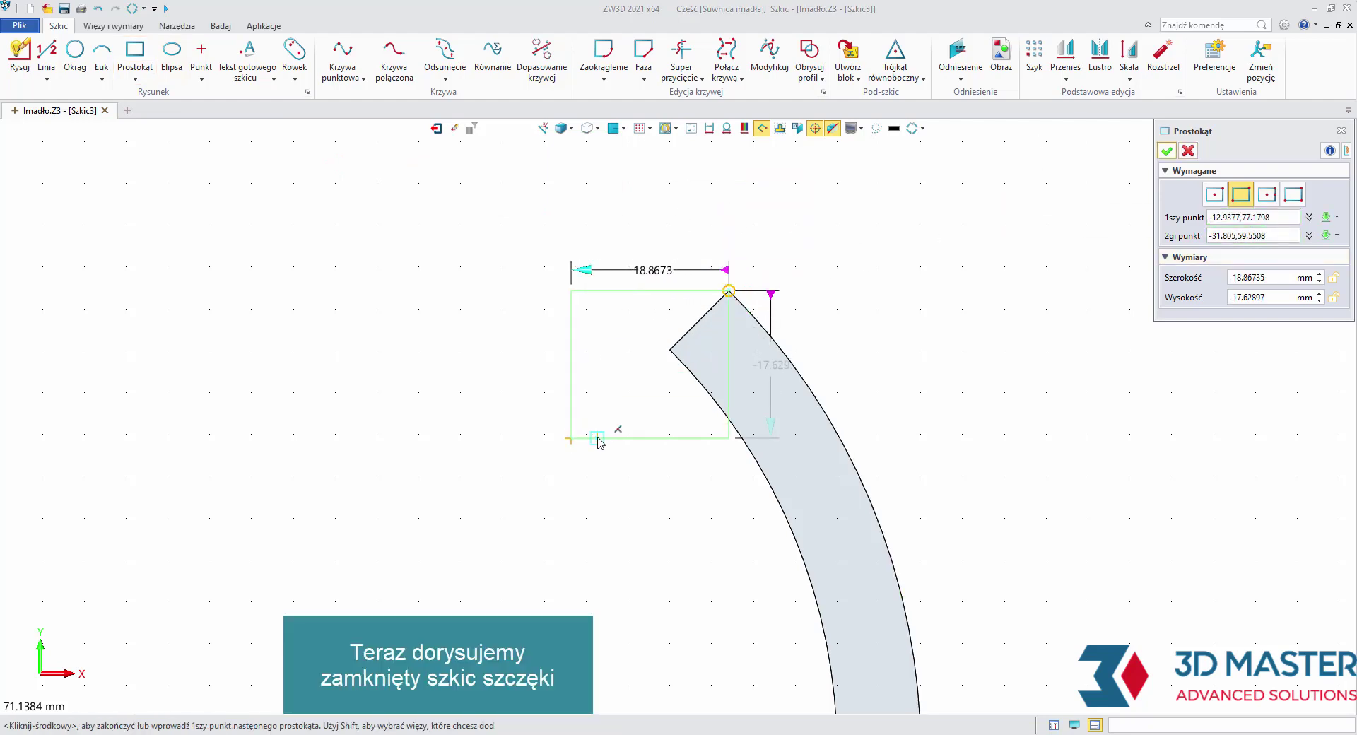
left_click(571, 439)
double_click(712, 251)
type("17")
key("Return")
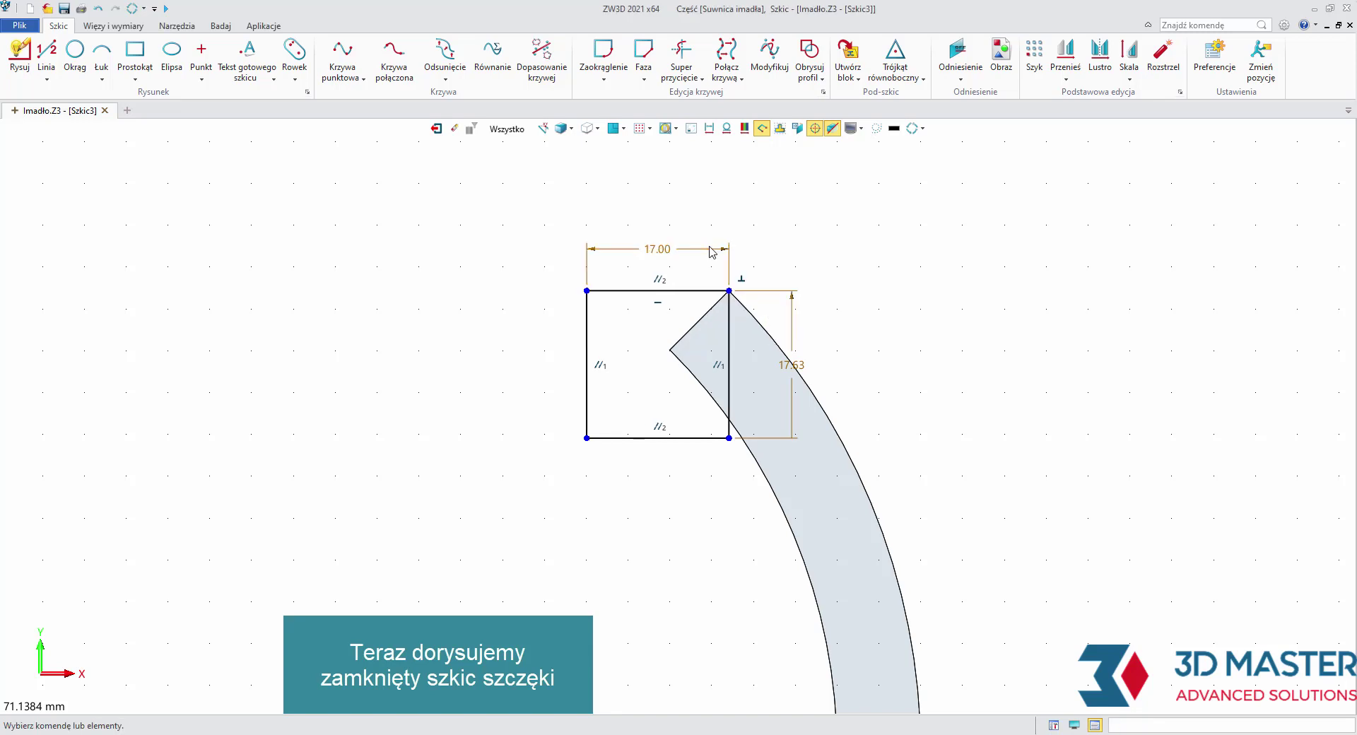
double_click(792, 325)
type("18")
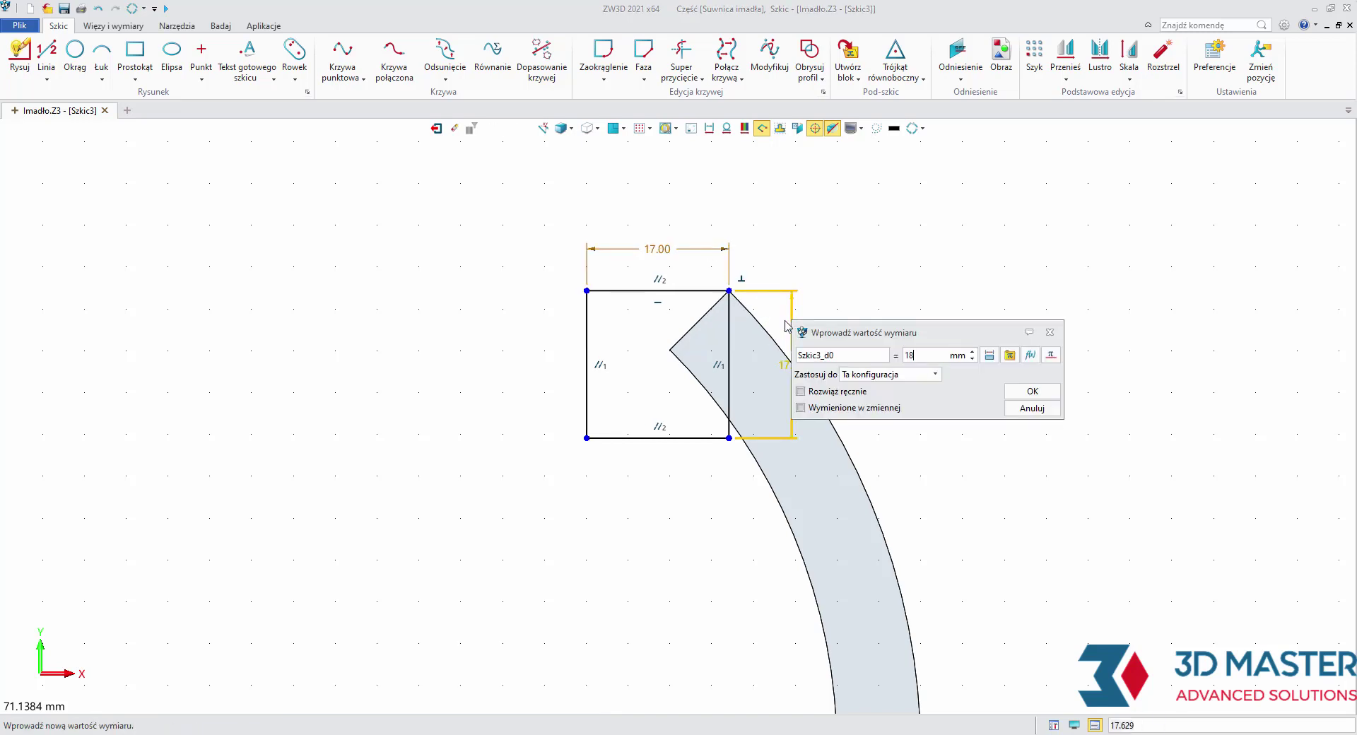
key("Return")
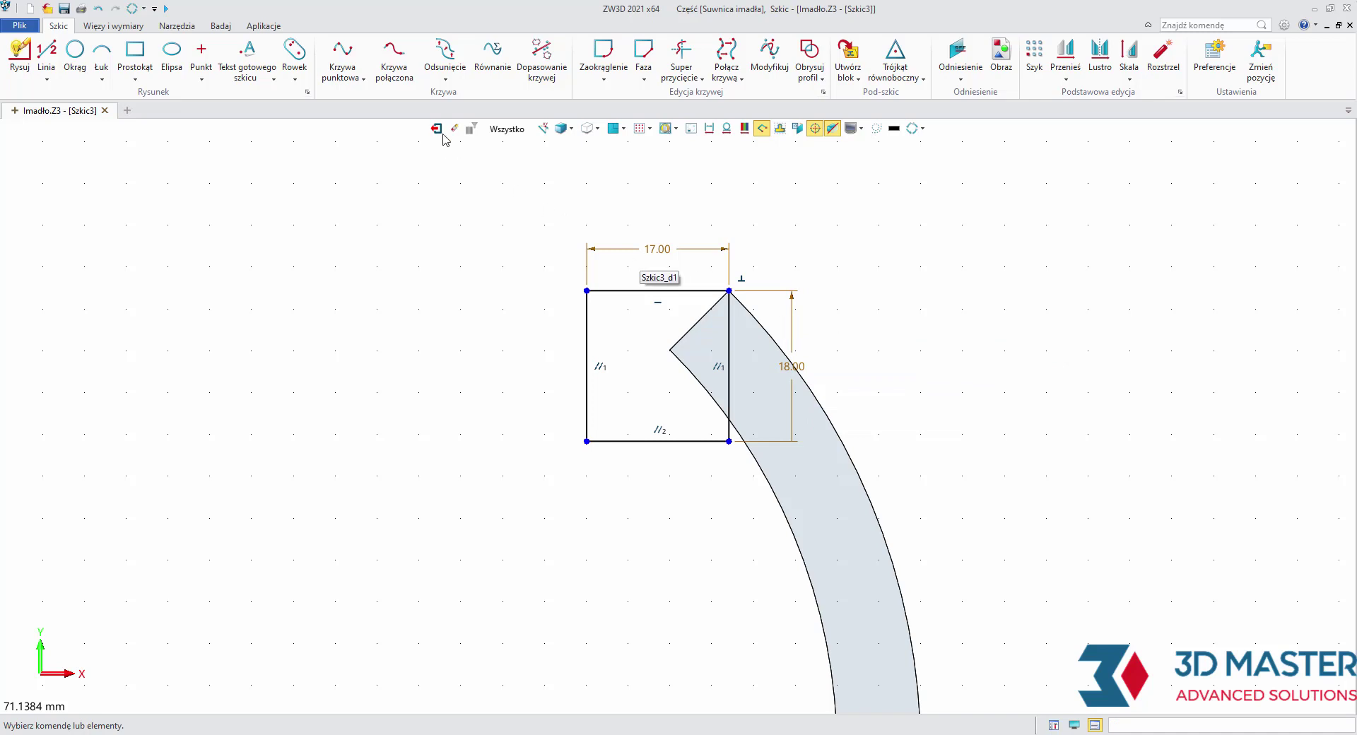
left_click(436, 128)
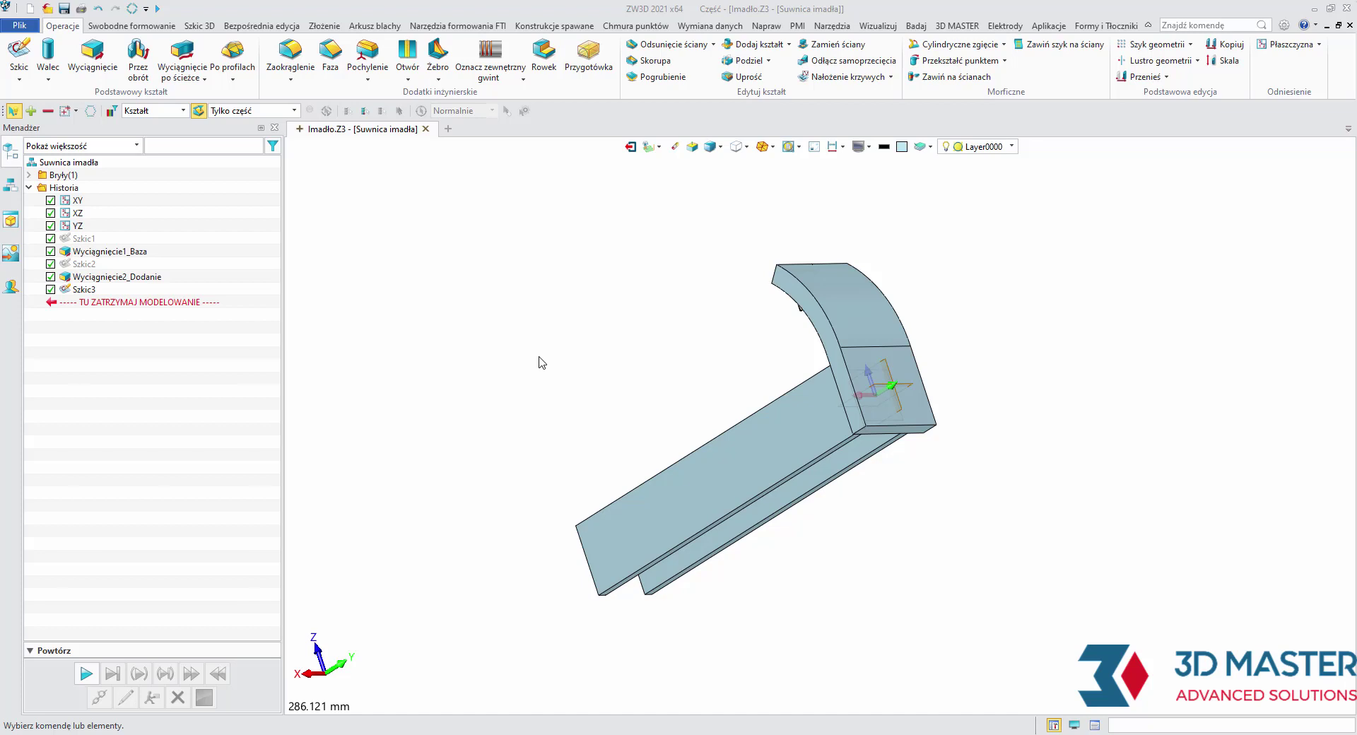
Step: Extrude Szkic3 symmetrically 42 mm into a jaw block on the curved arm
left_click(93, 56)
middle_click_drag(546, 227, 783, 293)
left_click(818, 288)
left_click(151, 240)
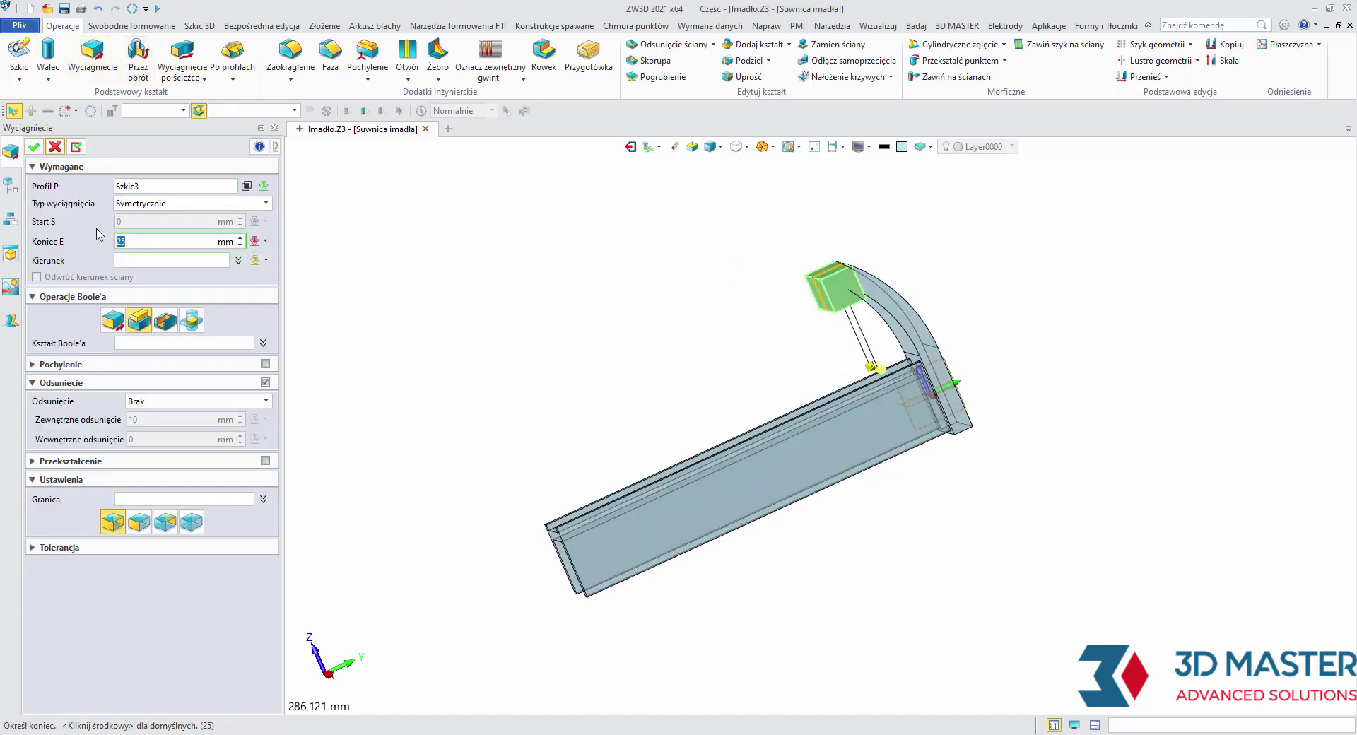
type("42")
key("Return")
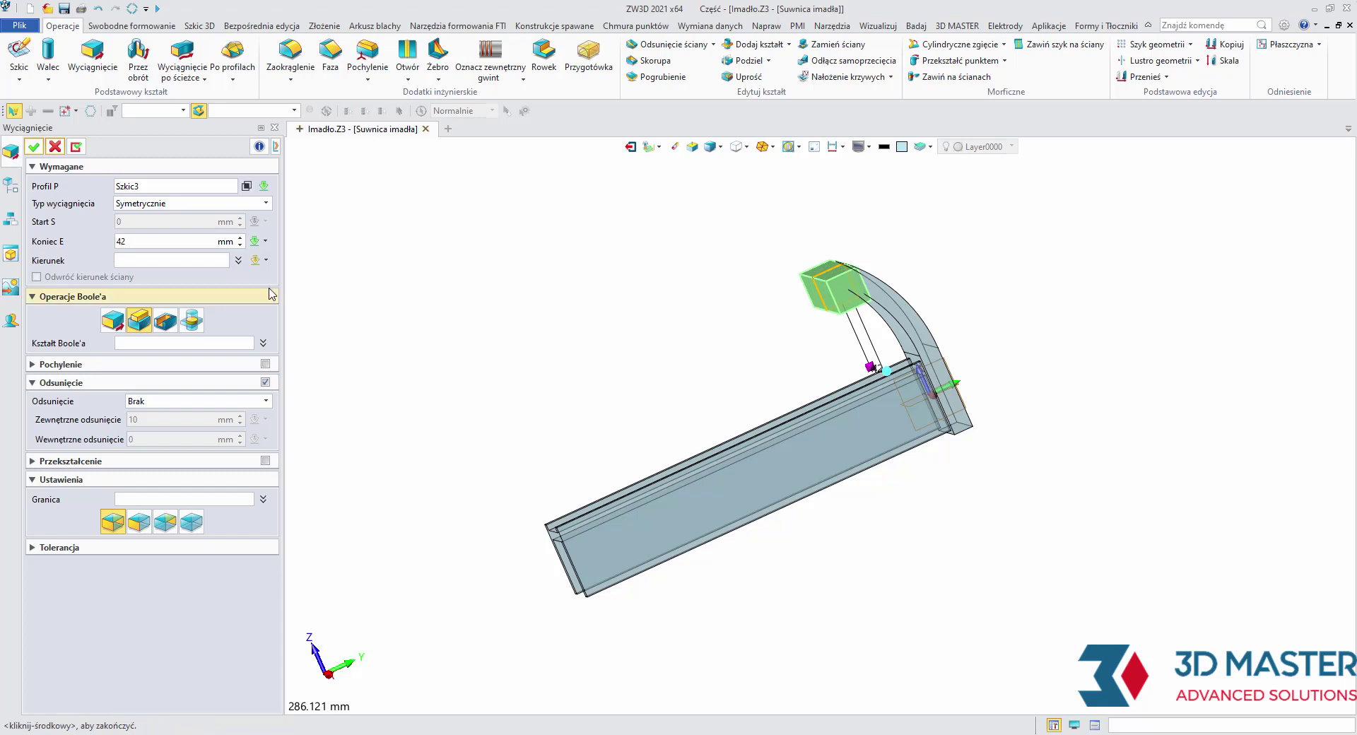
left_click(32, 147)
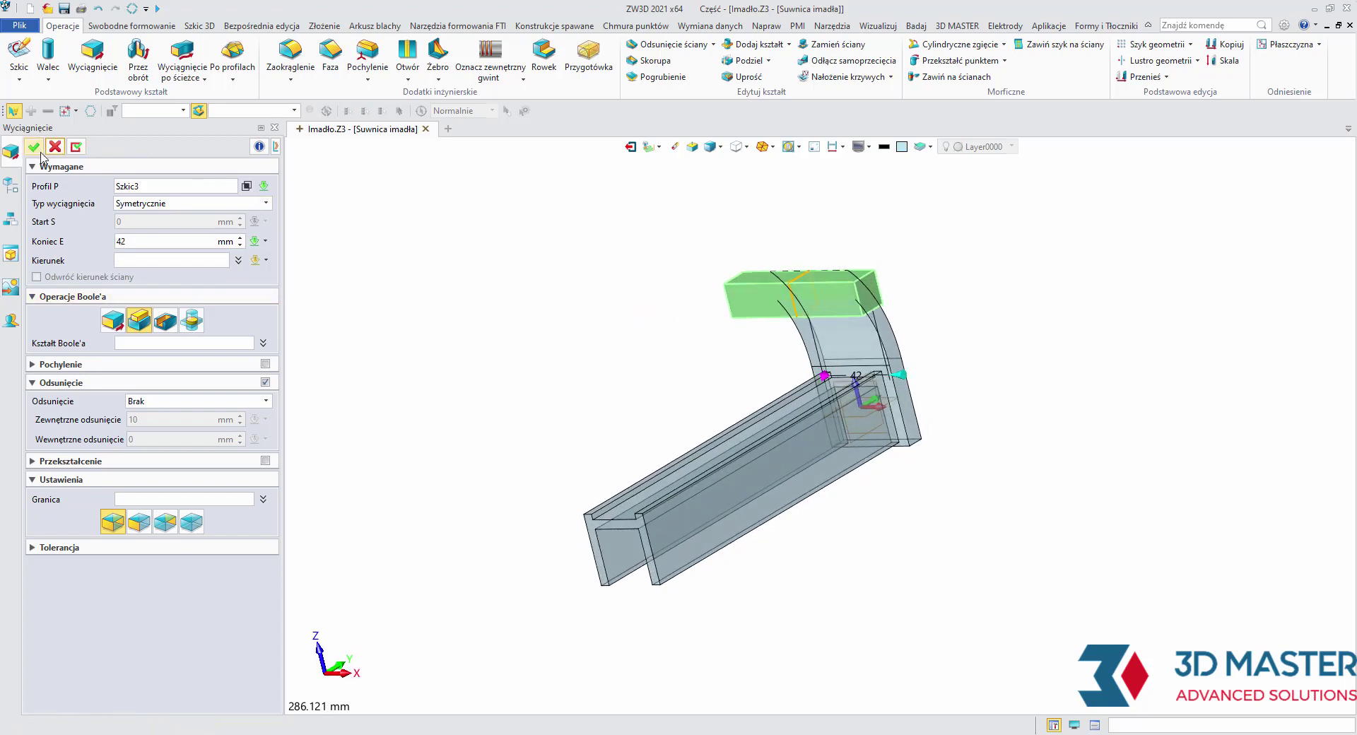
mouse_move(528, 354)
middle_mouse_down()
mouse_move(612, 318)
mouse_move(699, 347)
middle_mouse_up()
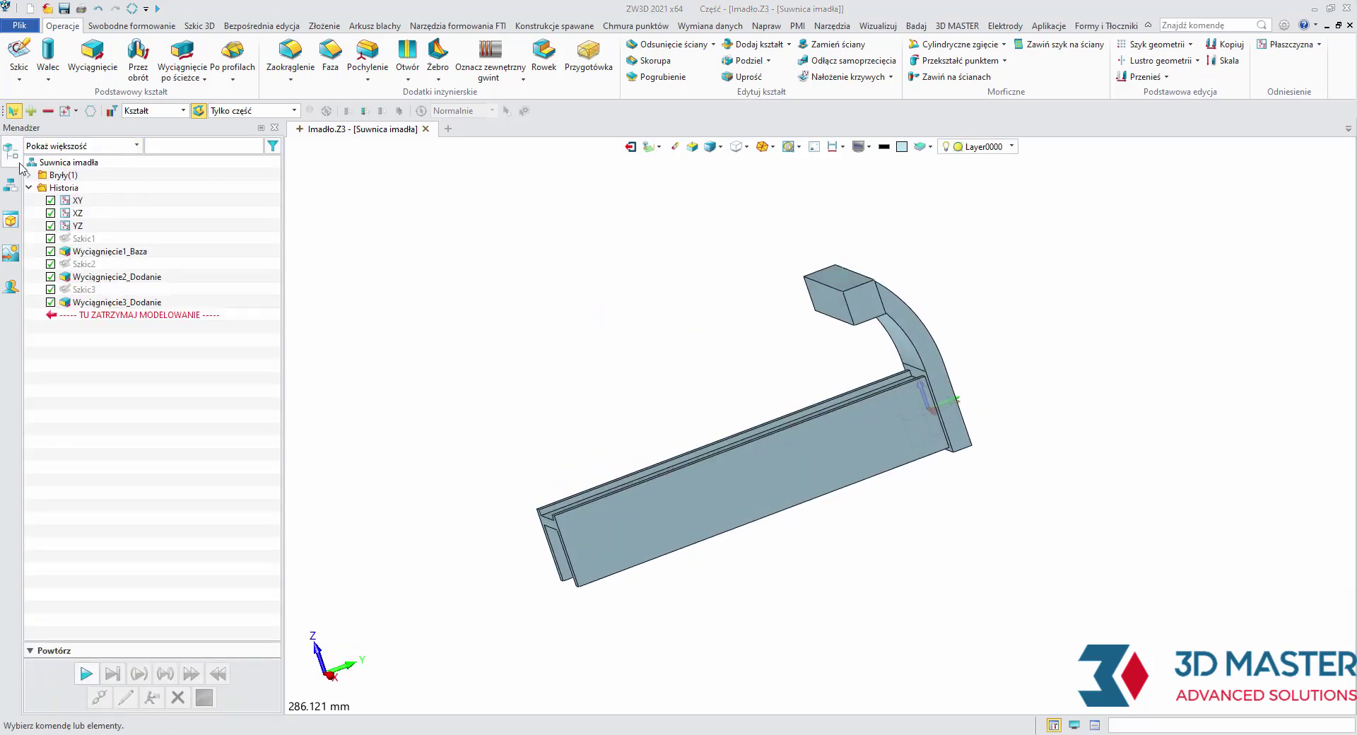
Step: Start a new sketch on the block's top face
left_click(19, 53)
mouse_move(619, 396)
middle_mouse_down()
mouse_move(720, 429)
mouse_move(728, 311)
middle_mouse_up()
left_click(728, 300)
left_click(33, 147)
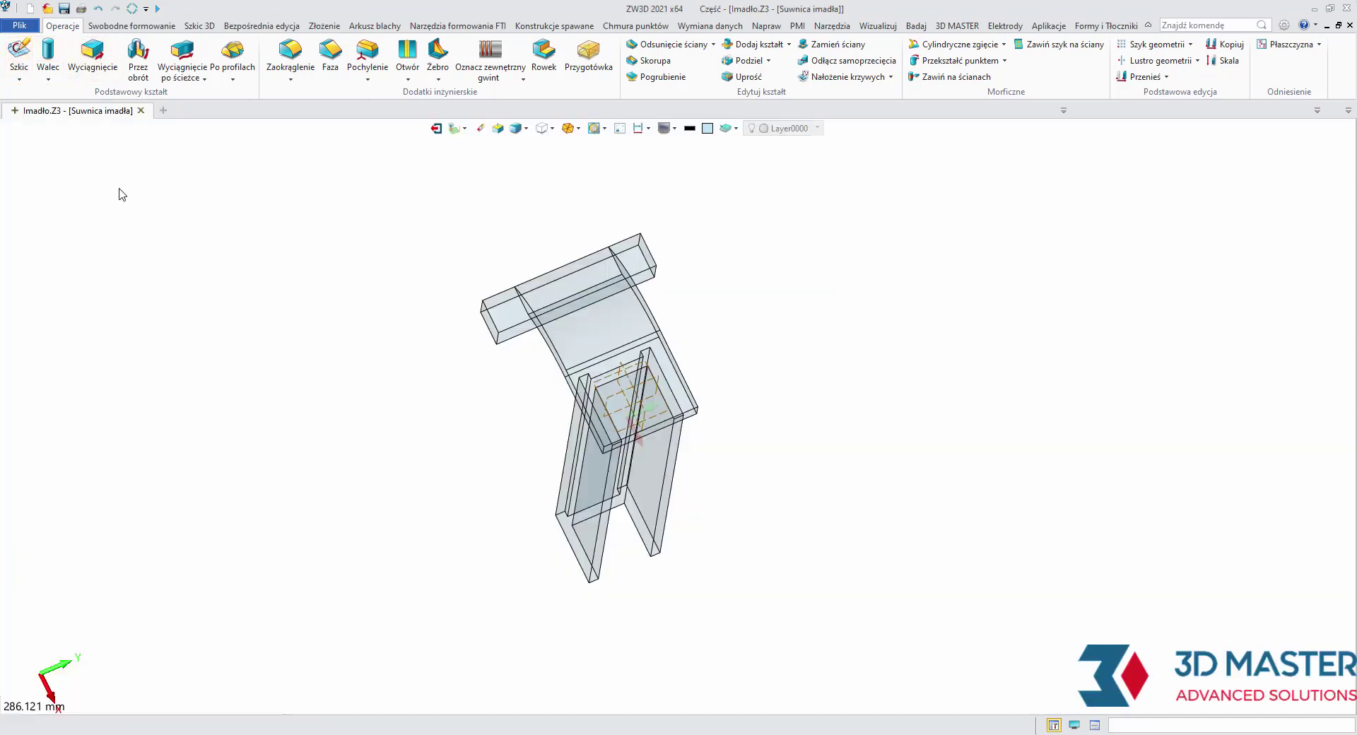
Step: Draw a slanted line running from above the part to below it
scroll(488, 321, "up", 3)
left_click(55, 48)
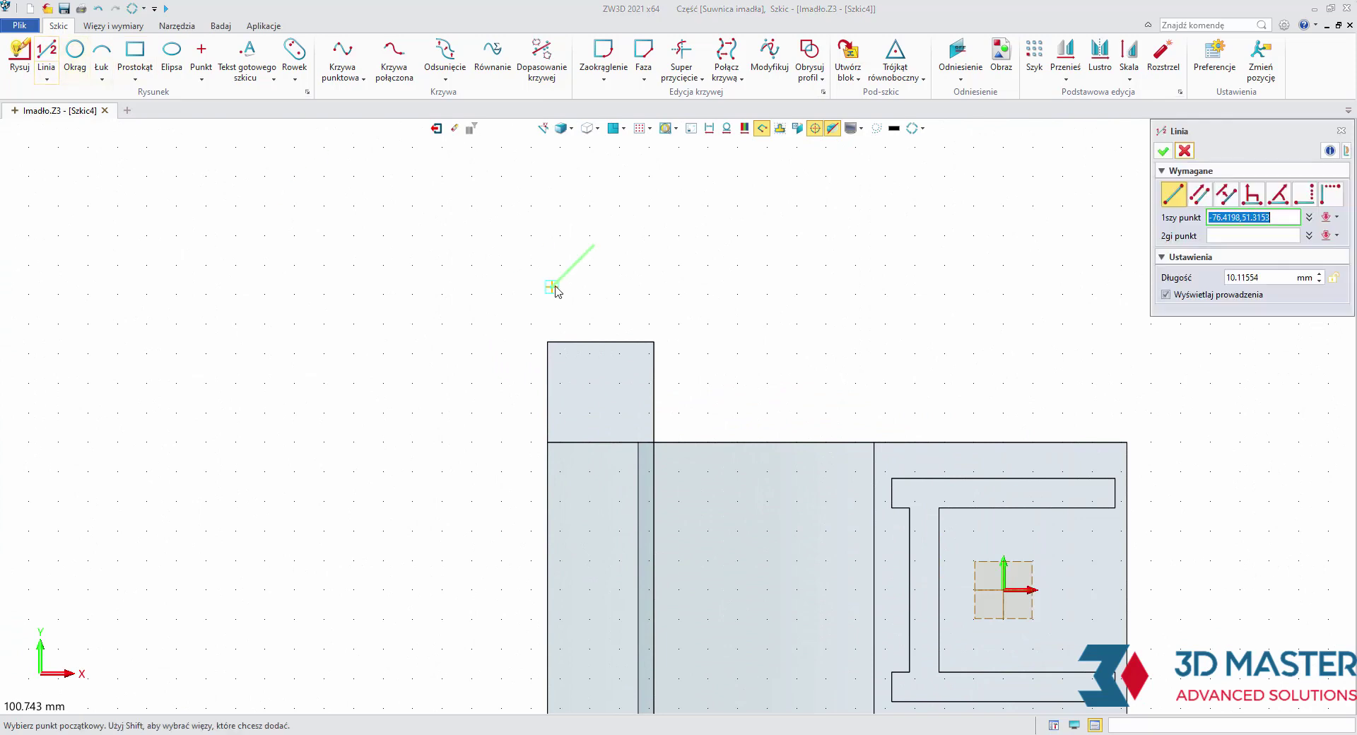
scroll(561, 282, "down", 3)
left_click(571, 283)
left_click(718, 657)
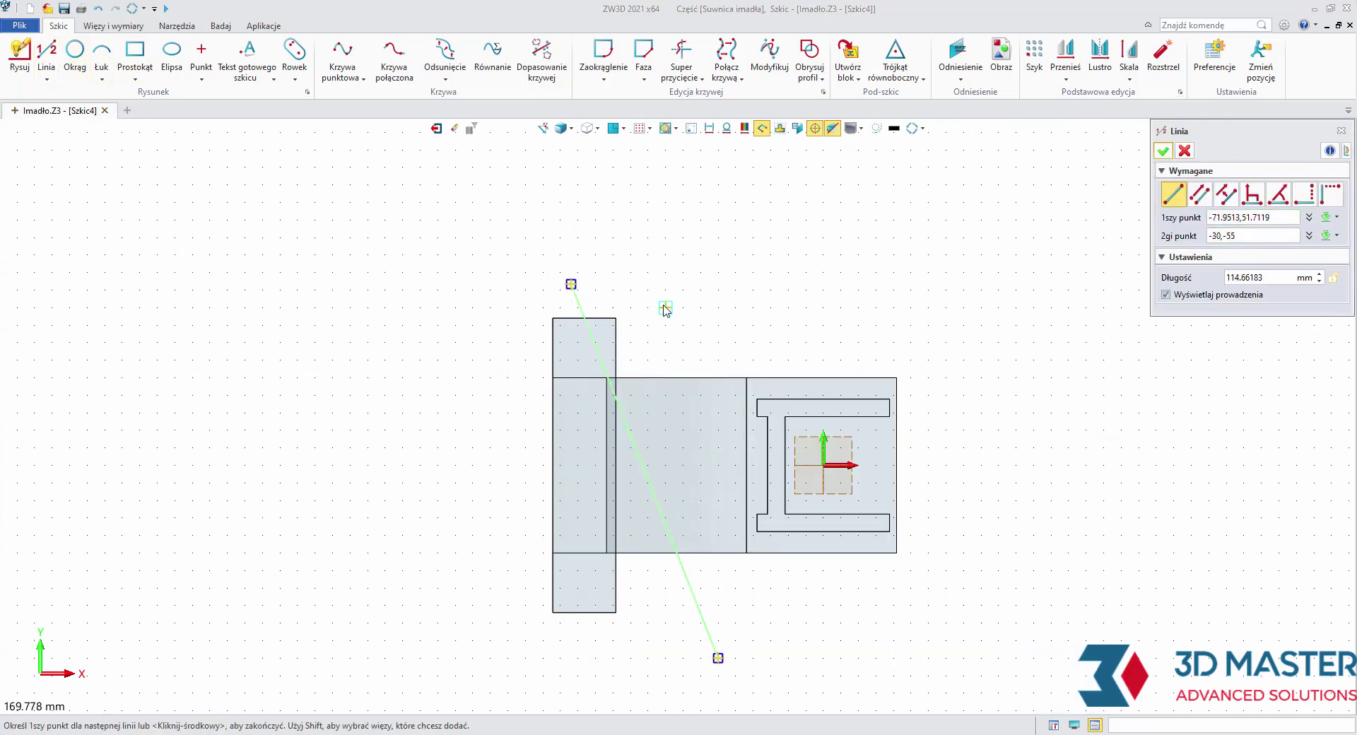
middle_click(665, 304)
scroll(612, 284, "up", 3)
Step: Dimension the line's top endpoint 15 mm from the block's top edge
right_click(311, 197)
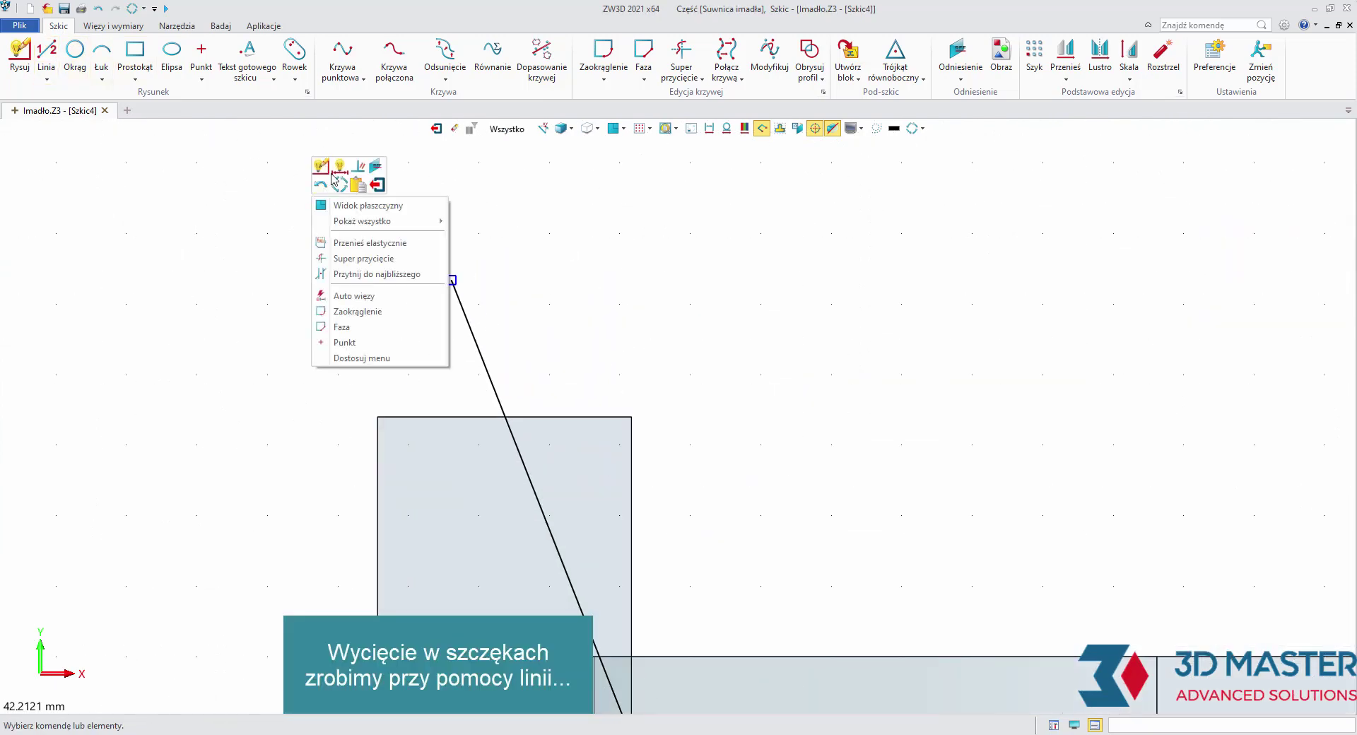
left_click(339, 171)
left_click(451, 280)
left_click(447, 417)
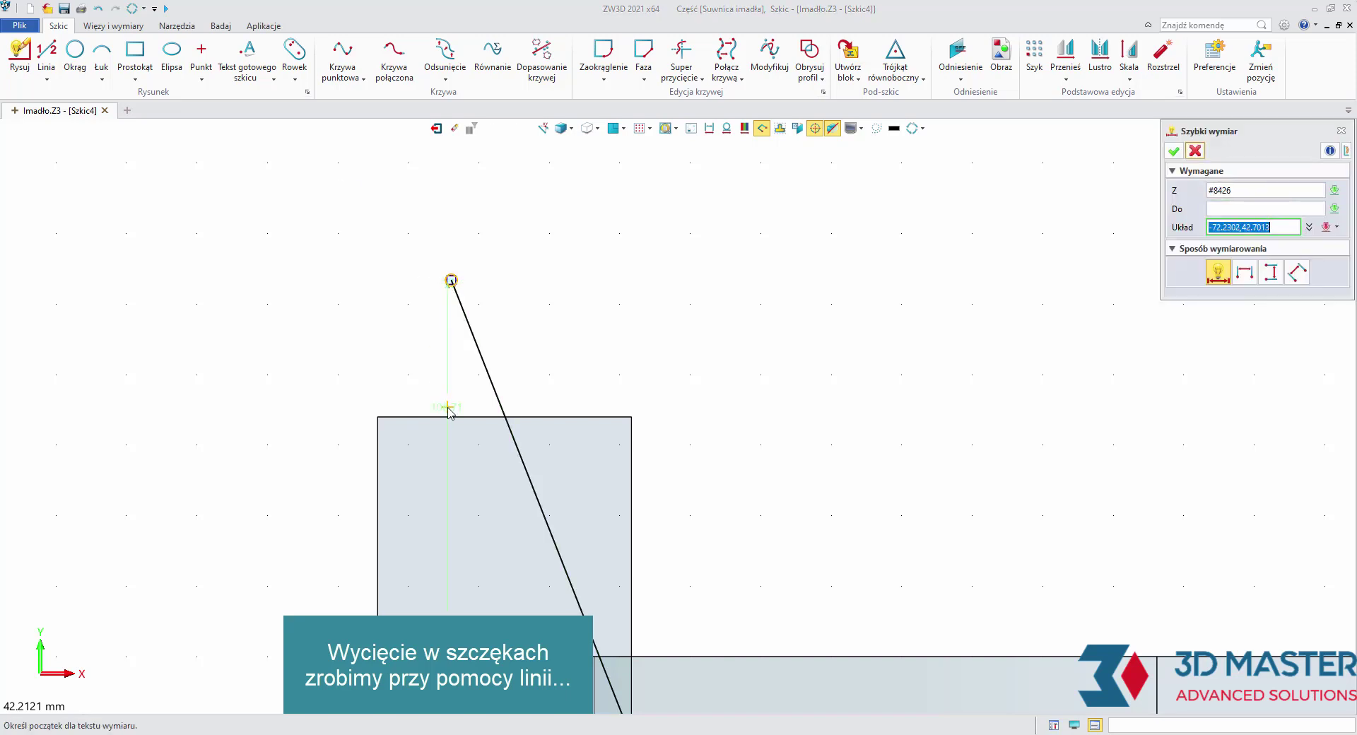
left_click(385, 372)
type("15")
key("Return")
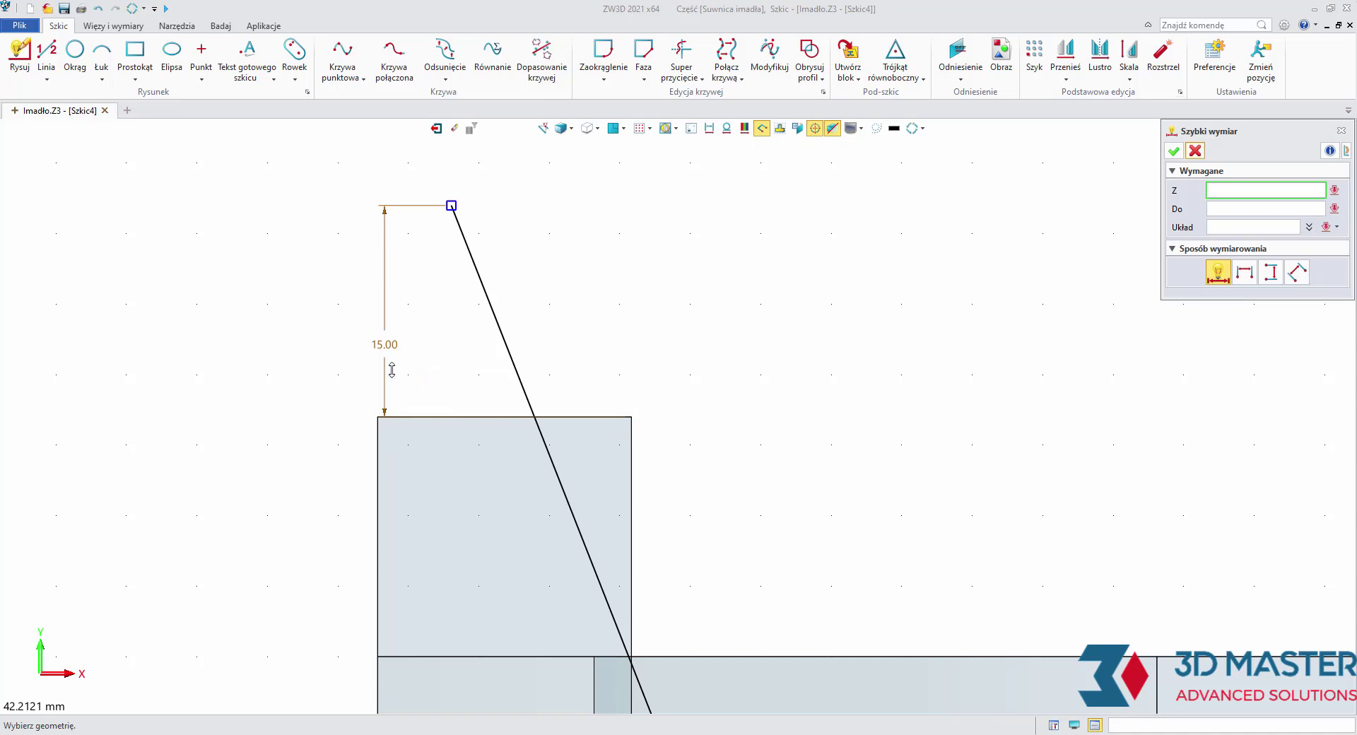
Step: Add a 12 mm horizontal and a 100 mm vertical dimension to the slanted line
left_click(506, 363)
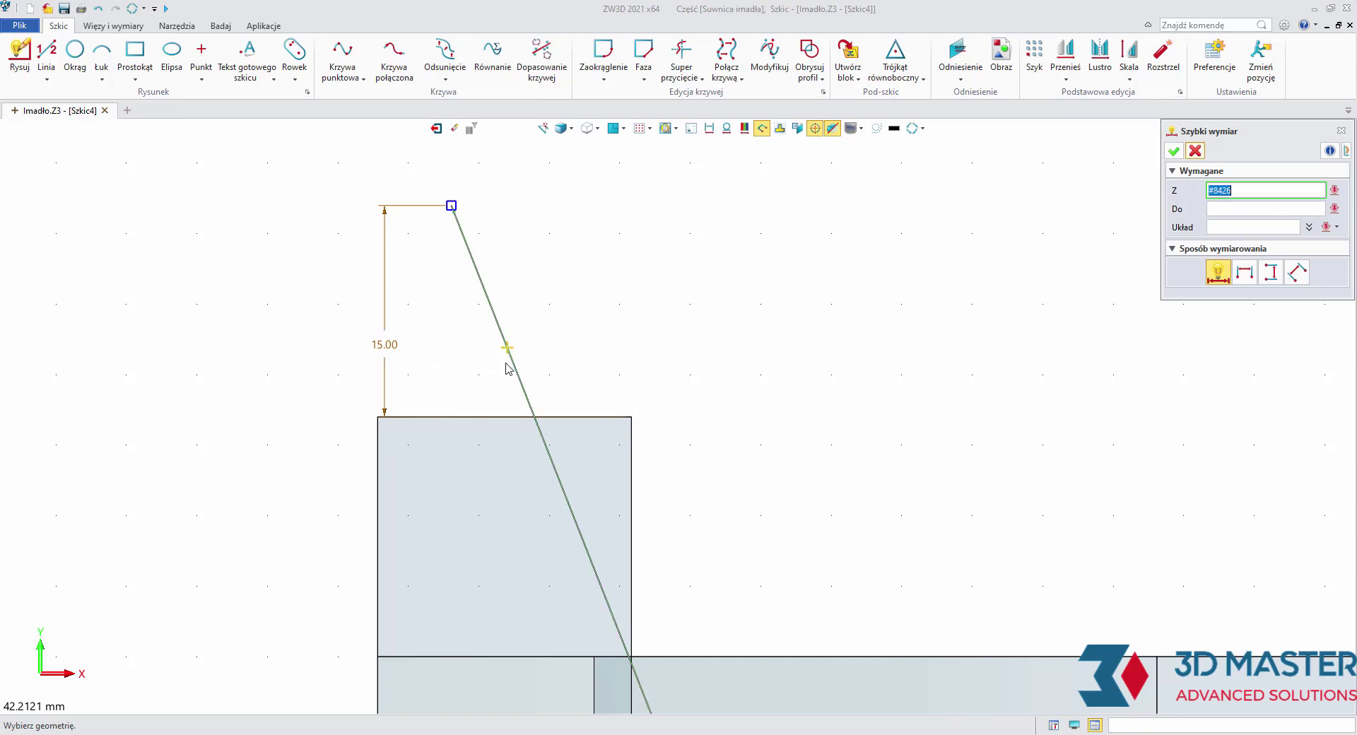
left_click(453, 208)
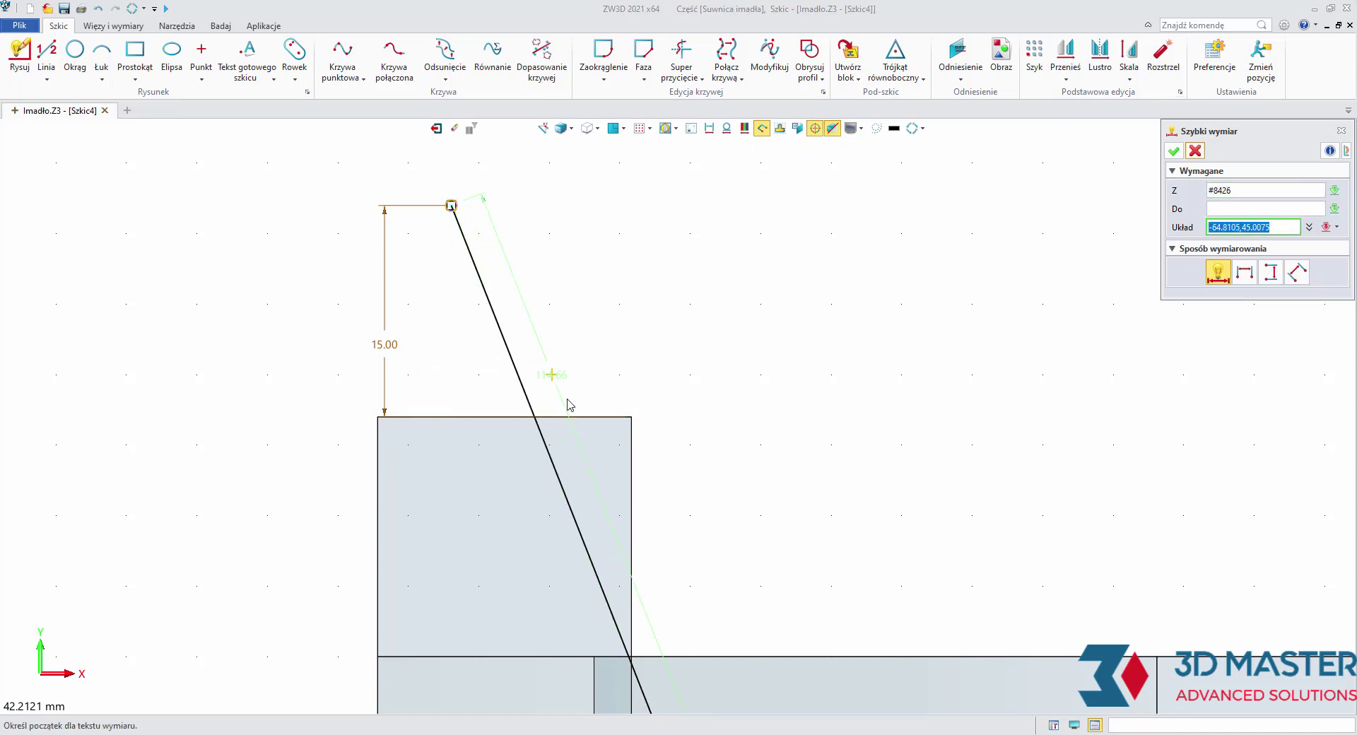
left_click(602, 487)
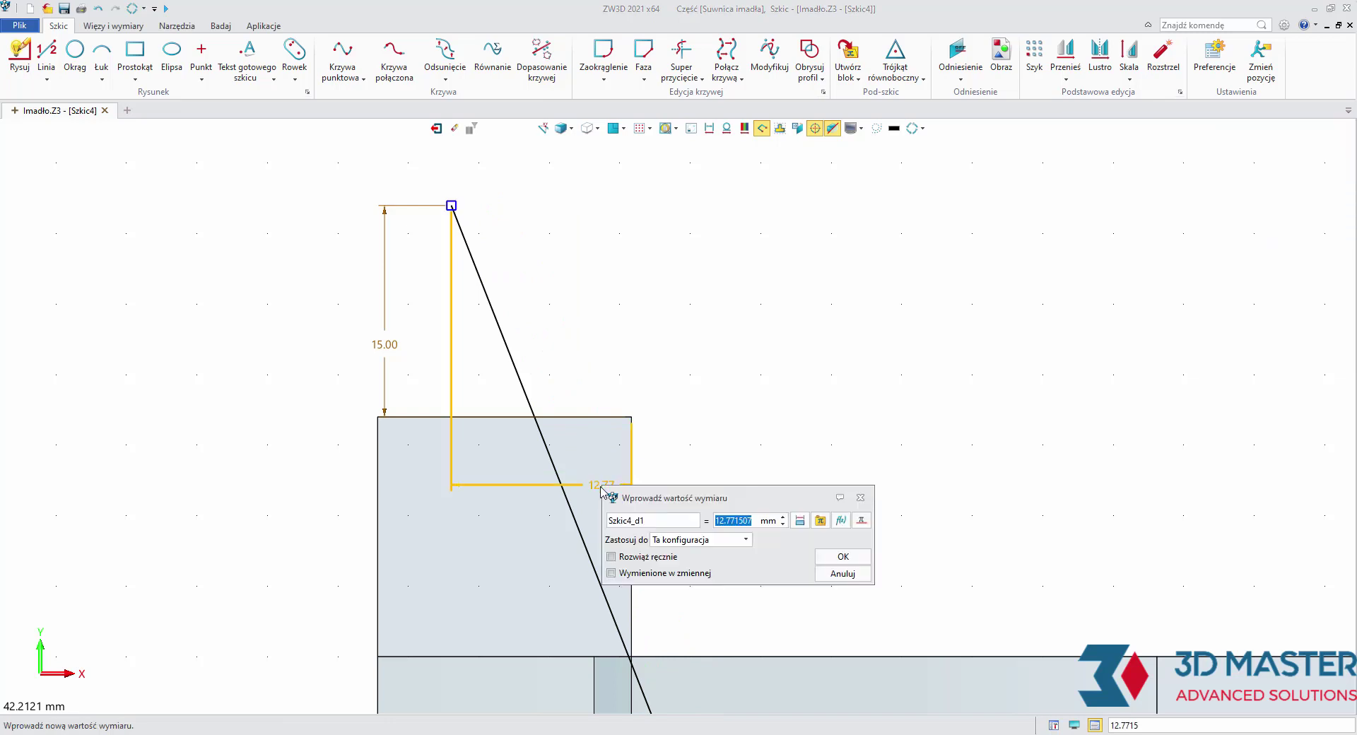
type("12")
key("Return")
left_click(554, 423)
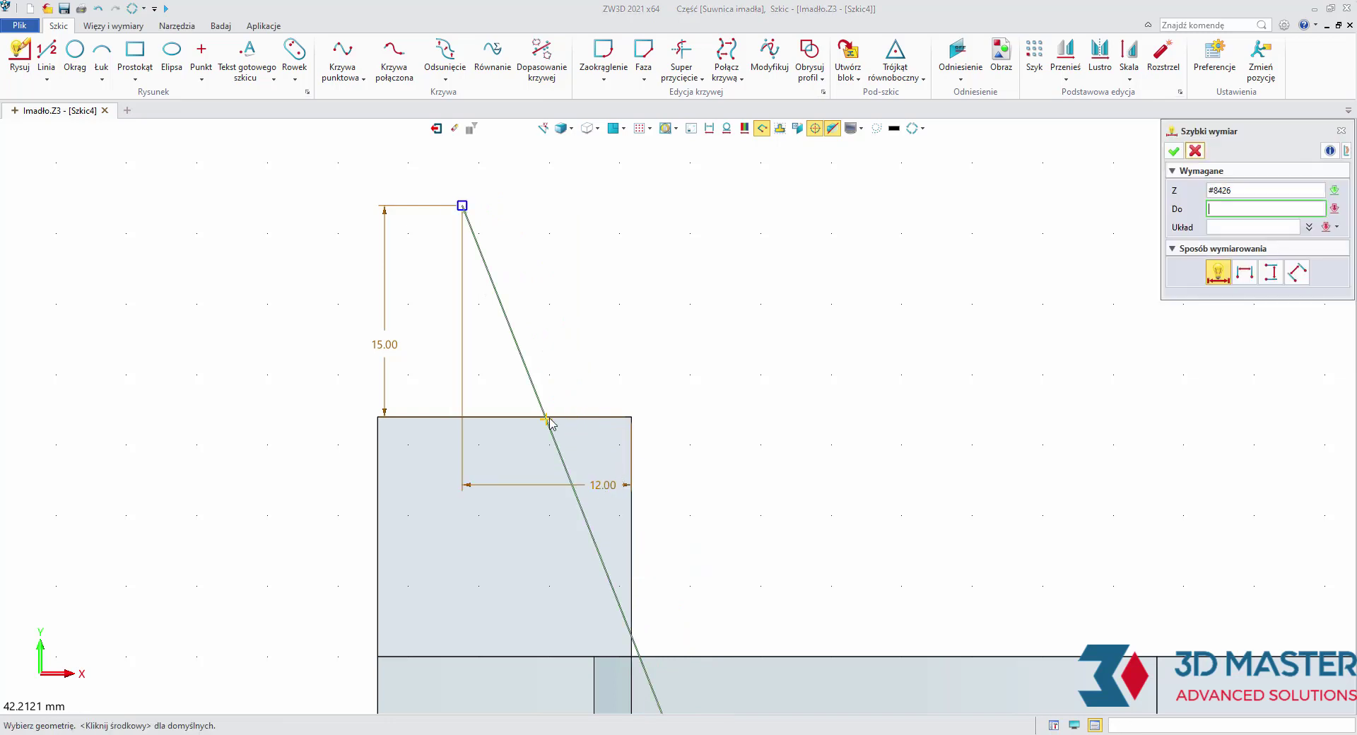
left_click(234, 444)
type("100")
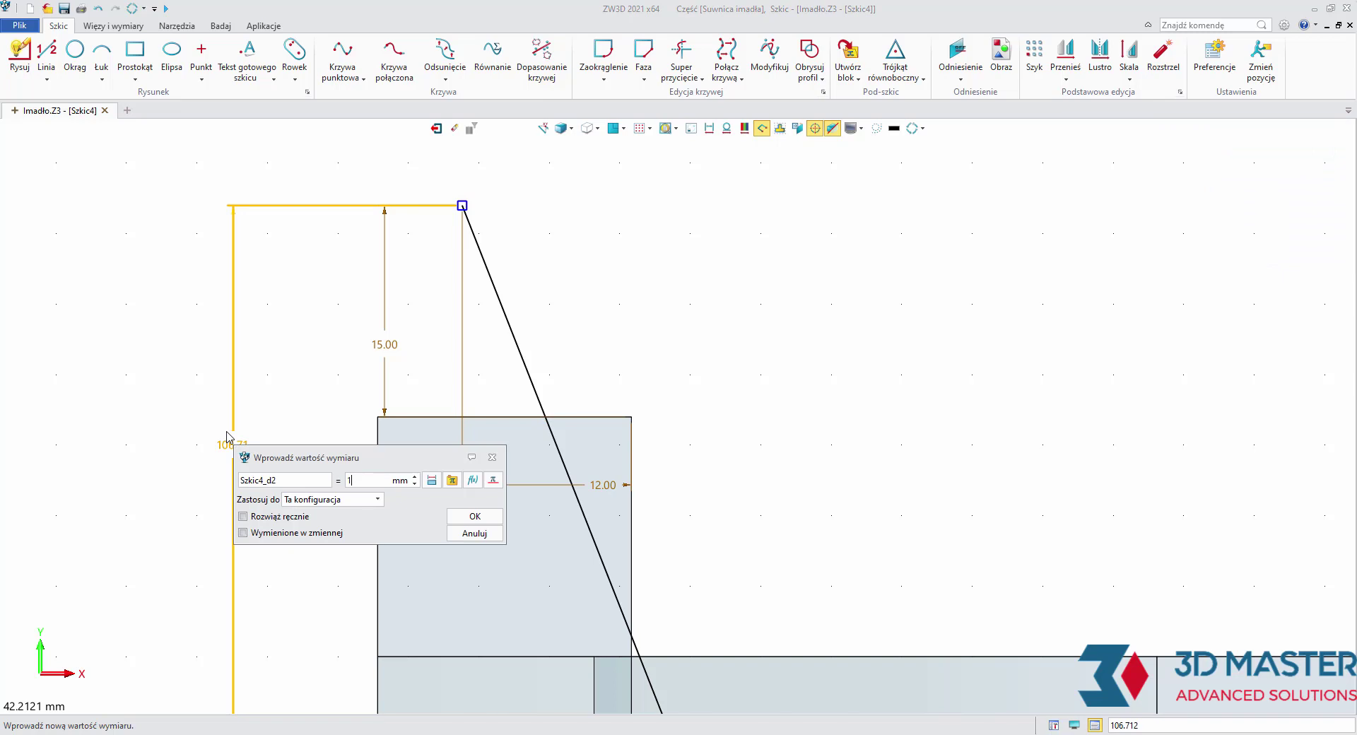
key("Return")
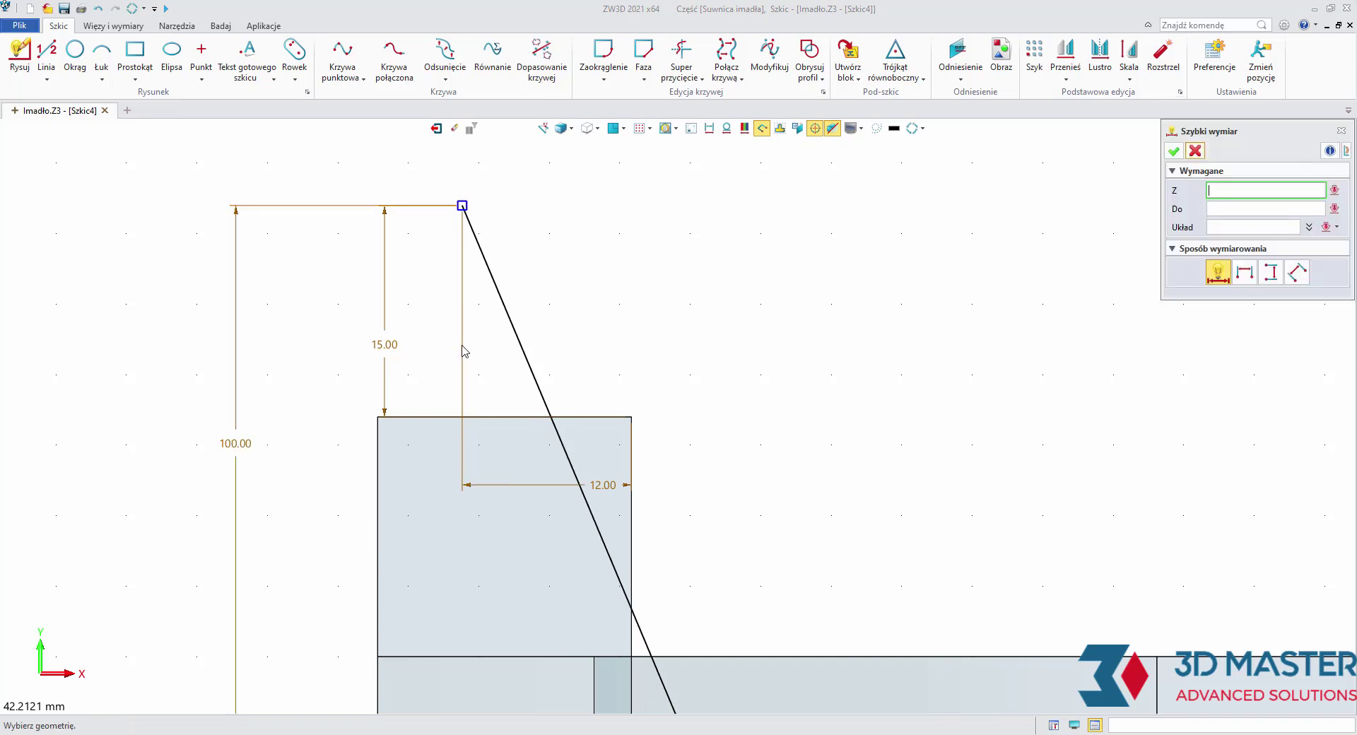
Step: Add an angular dimension on the slanted line and change it from 20° to 30°
left_click(1200, 156)
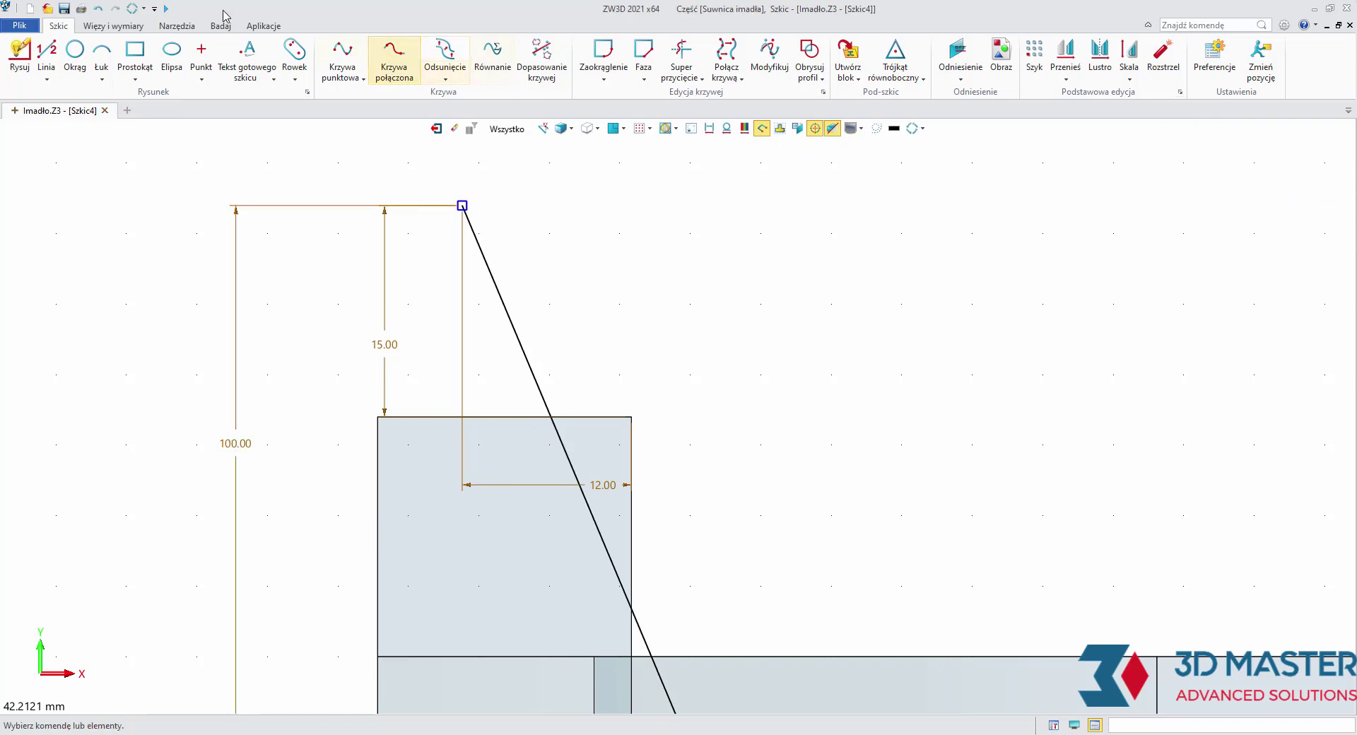
left_click(113, 25)
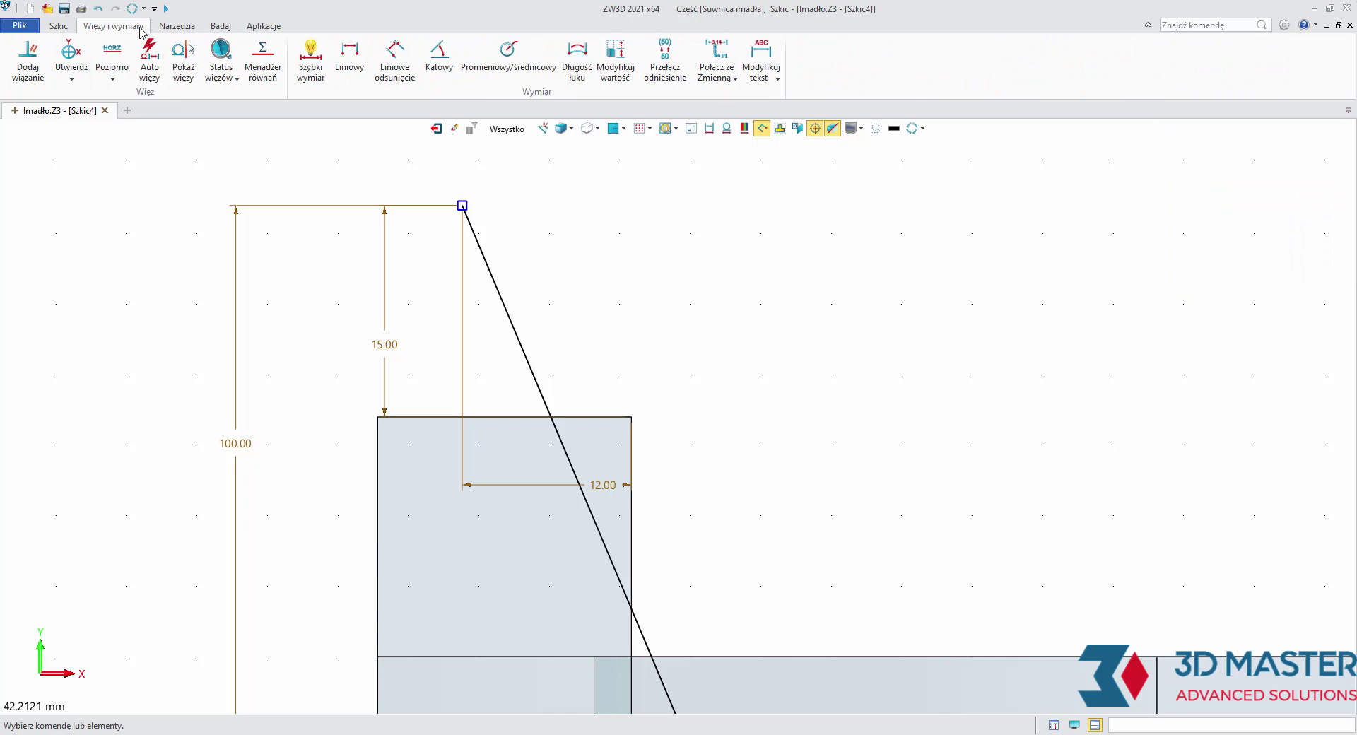
left_click(439, 56)
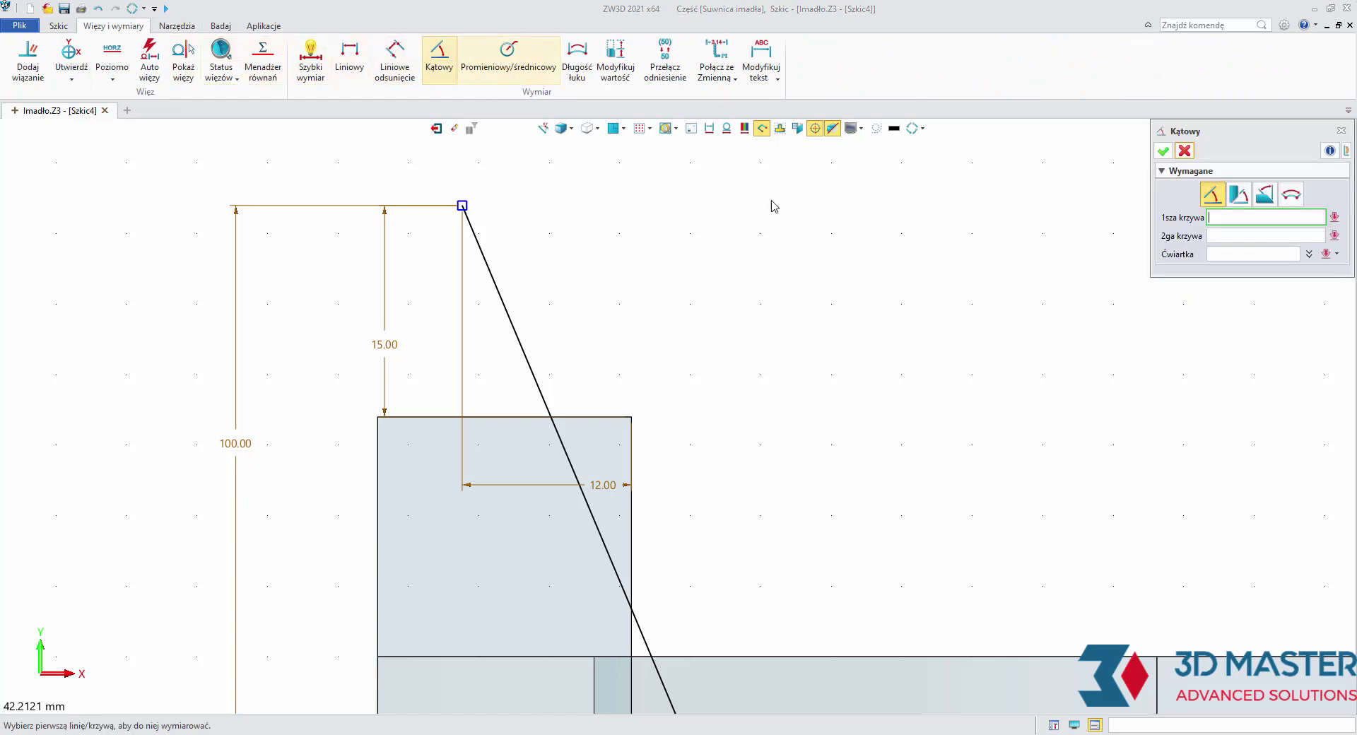
left_click(1265, 194)
left_click(534, 375)
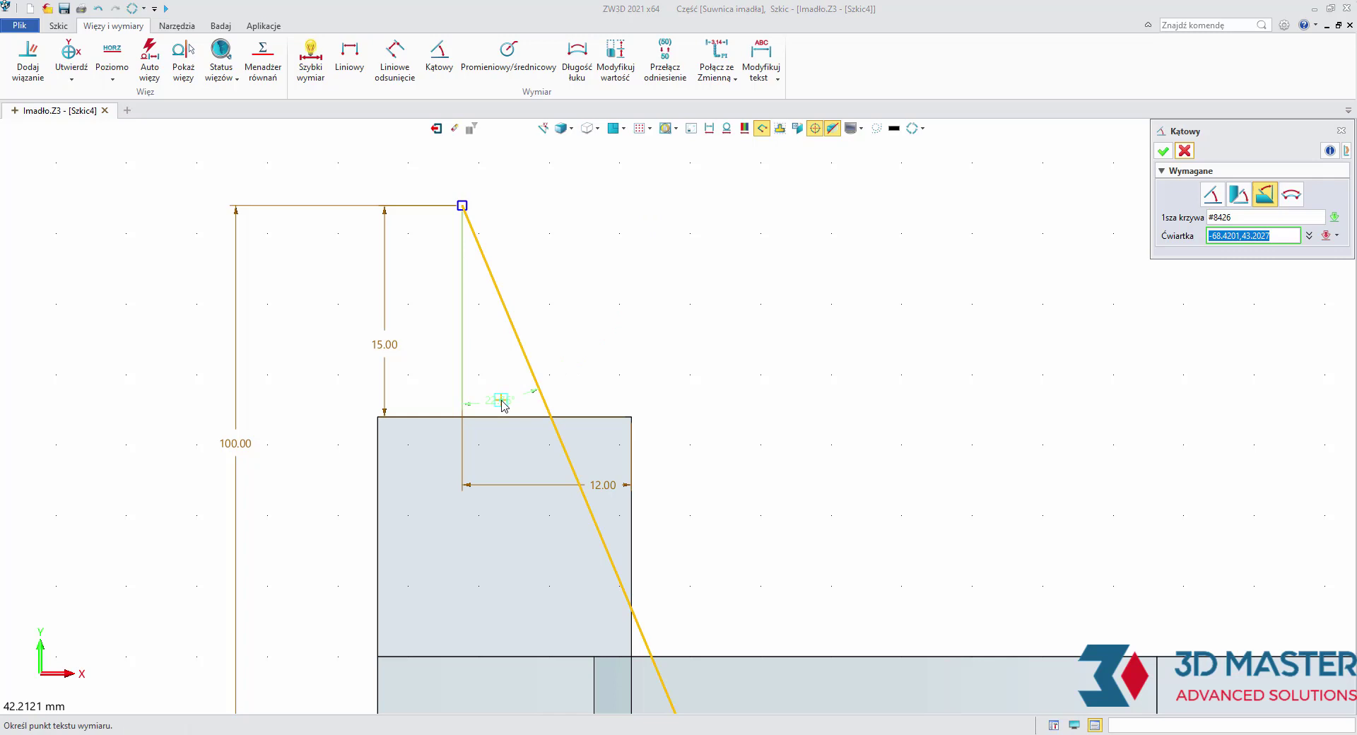
left_click(509, 397)
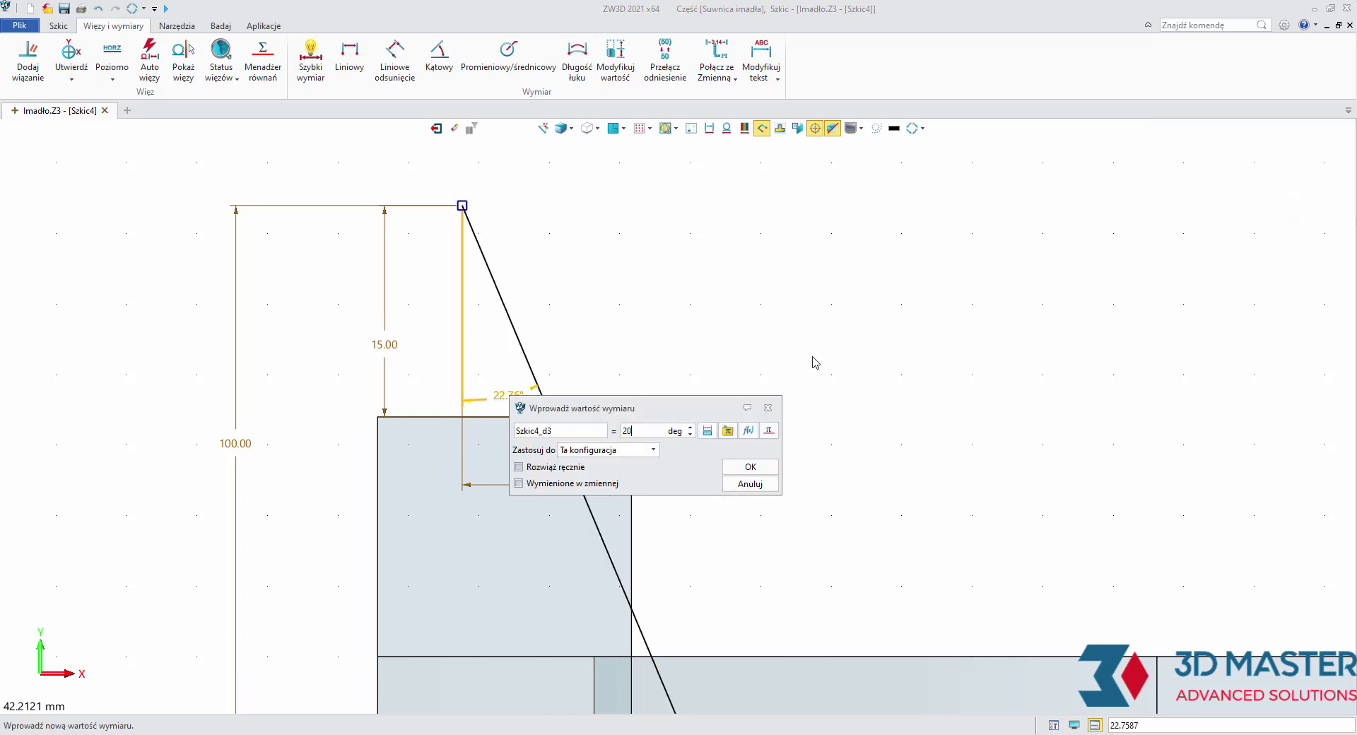
key("Return")
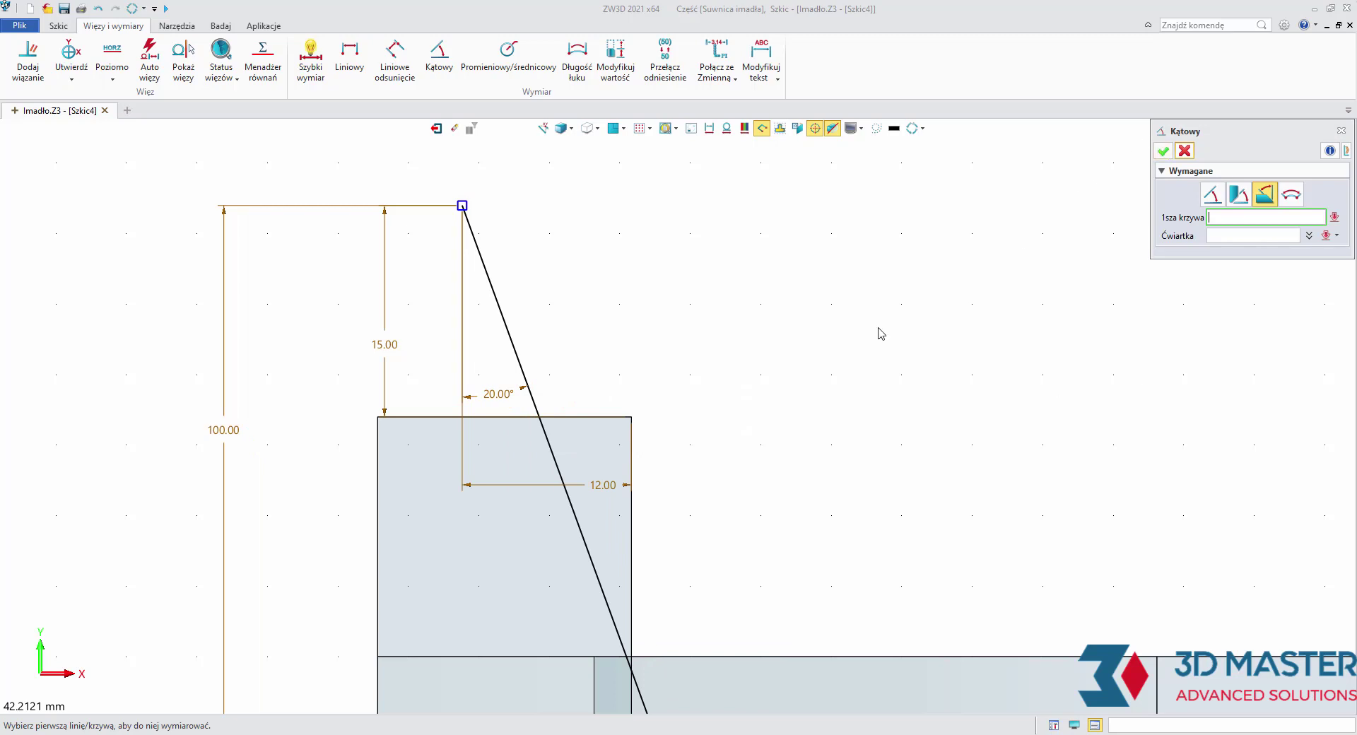
left_click(1191, 153)
double_click(505, 395)
type("30")
key("Return")
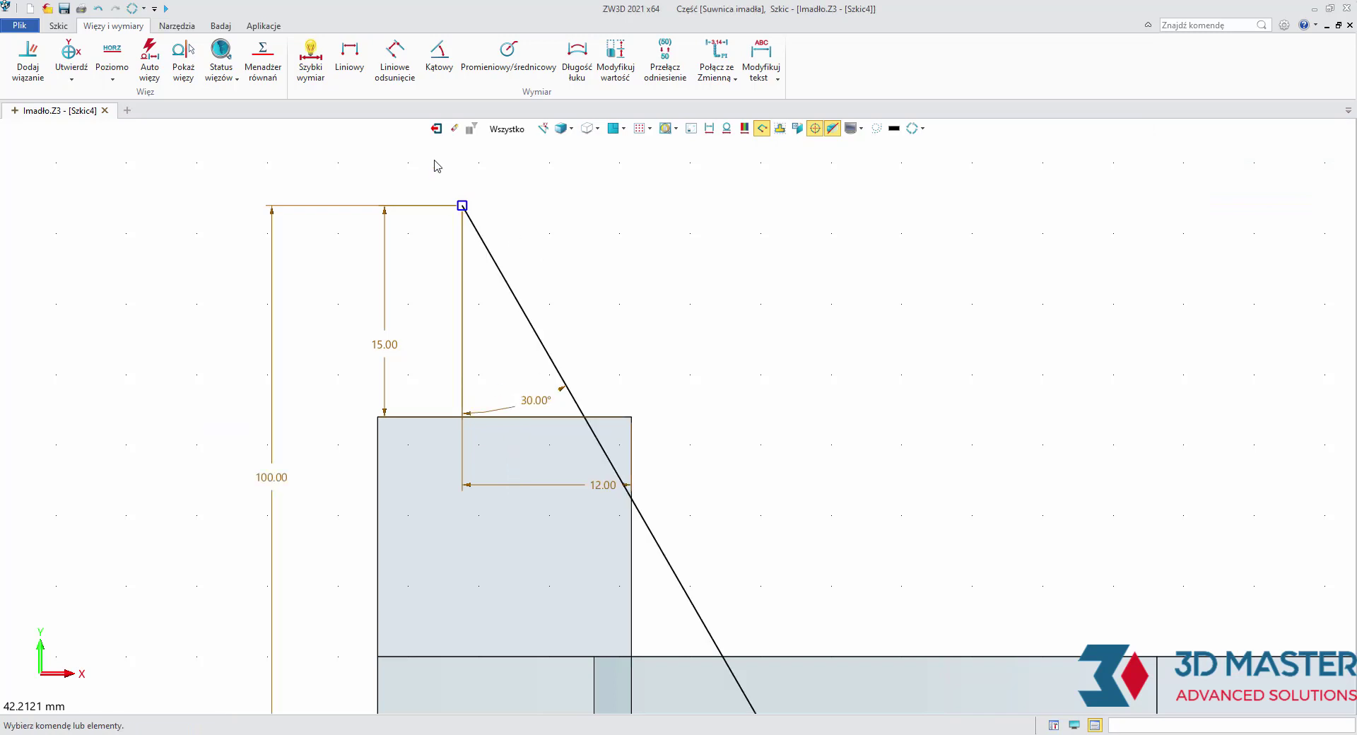
Step: Extrude Szkic4 symmetrically 0.5 mm with a 0.5 mm Skurcz/rozszerz offset as a separate rod body
left_click(436, 129)
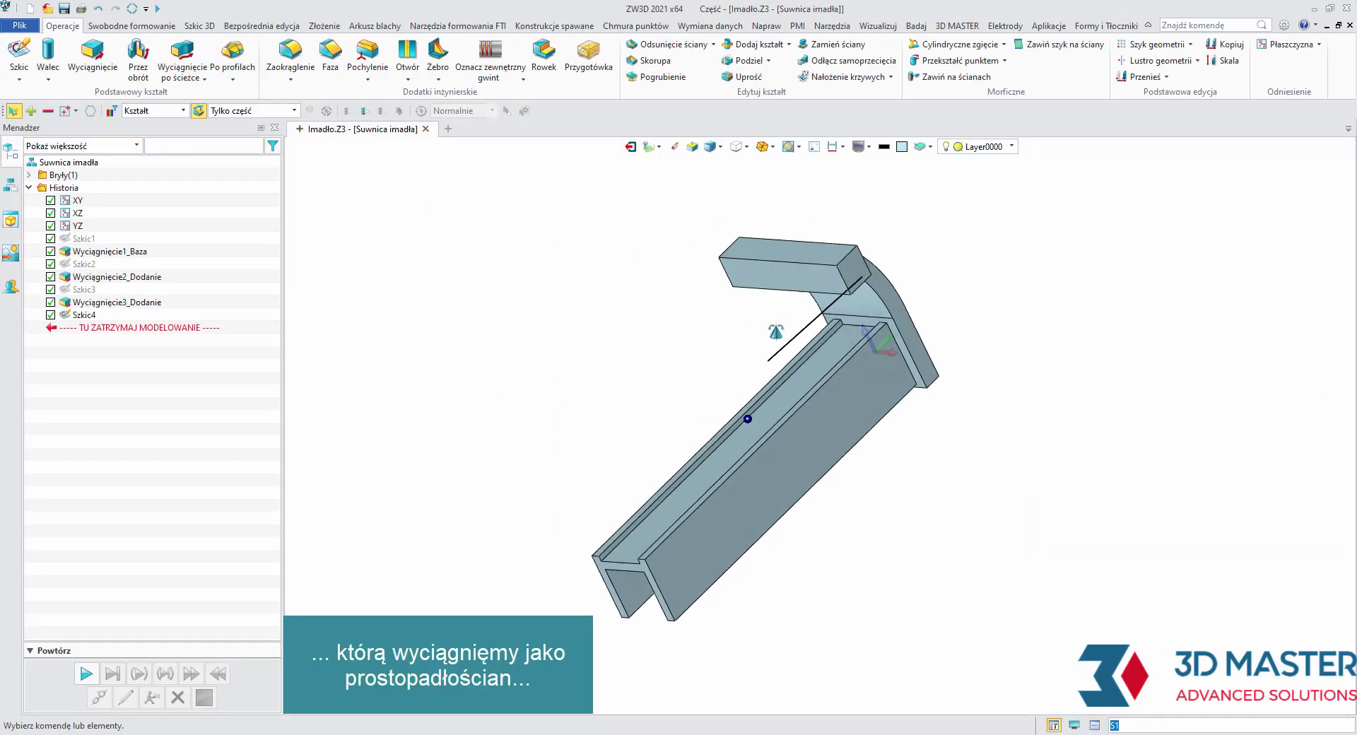
scroll(846, 277, "up", 3)
scroll(846, 278, "up", 2)
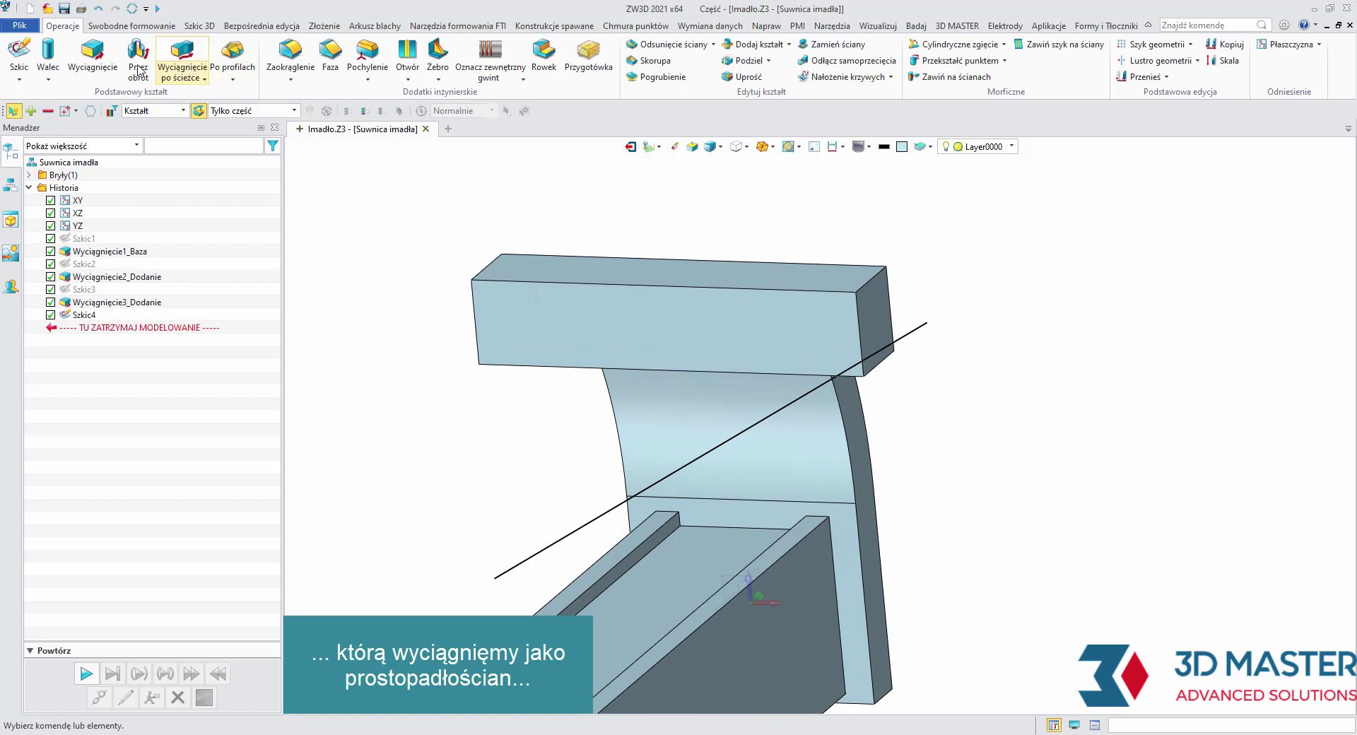
left_click(99, 58)
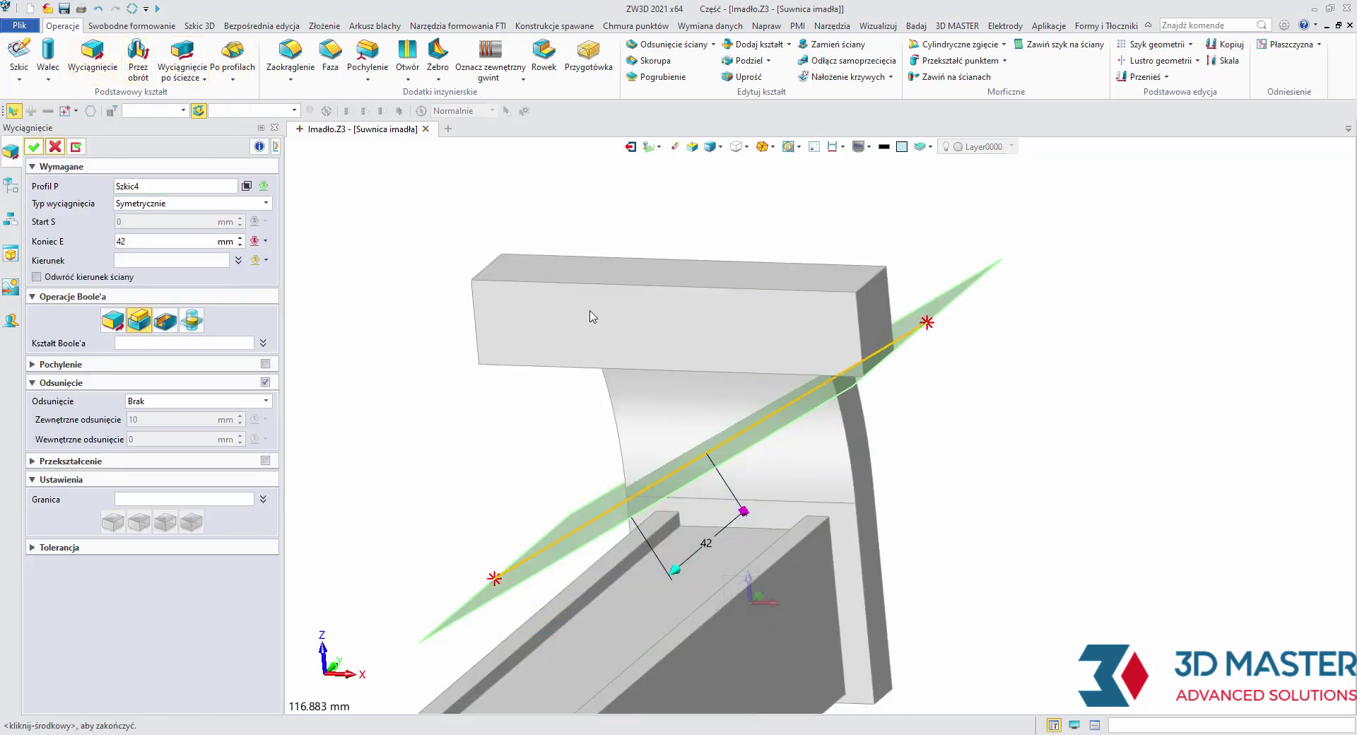
left_click(154, 244)
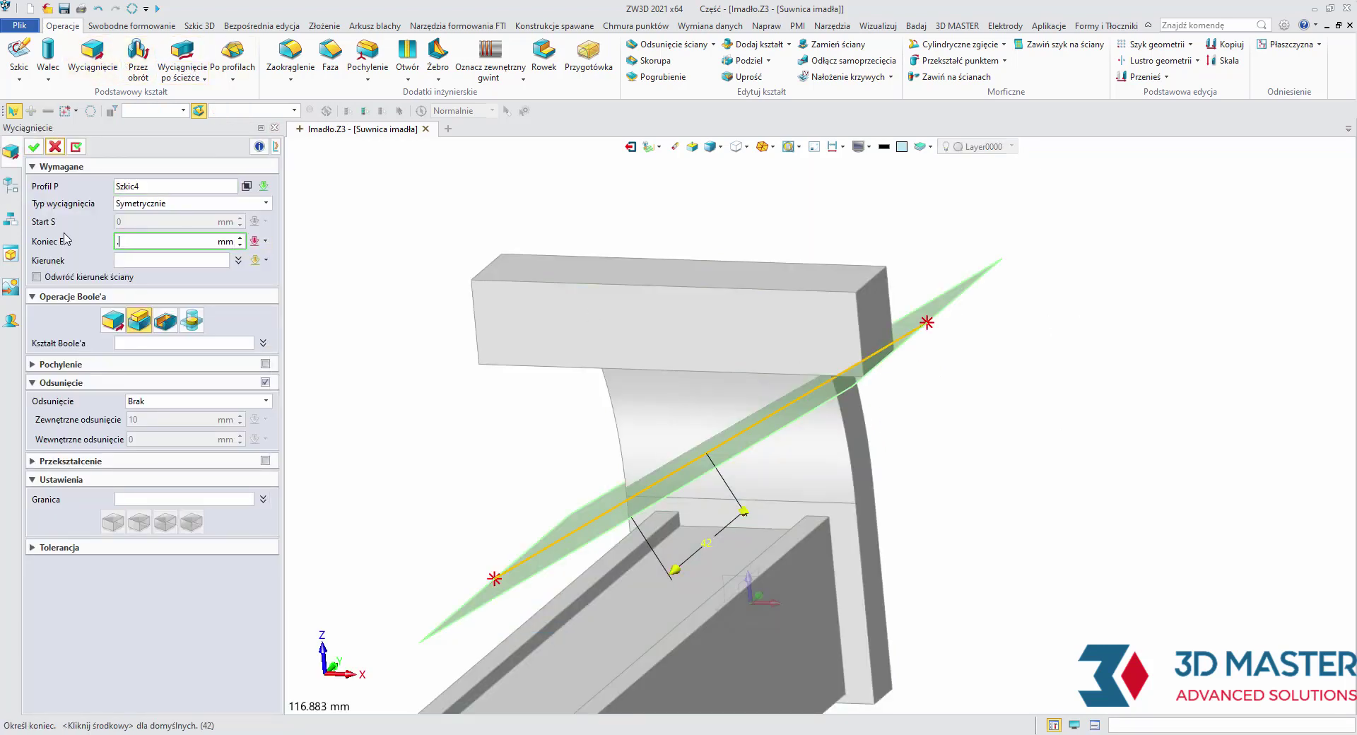
left_click(165, 402)
left_click(166, 419)
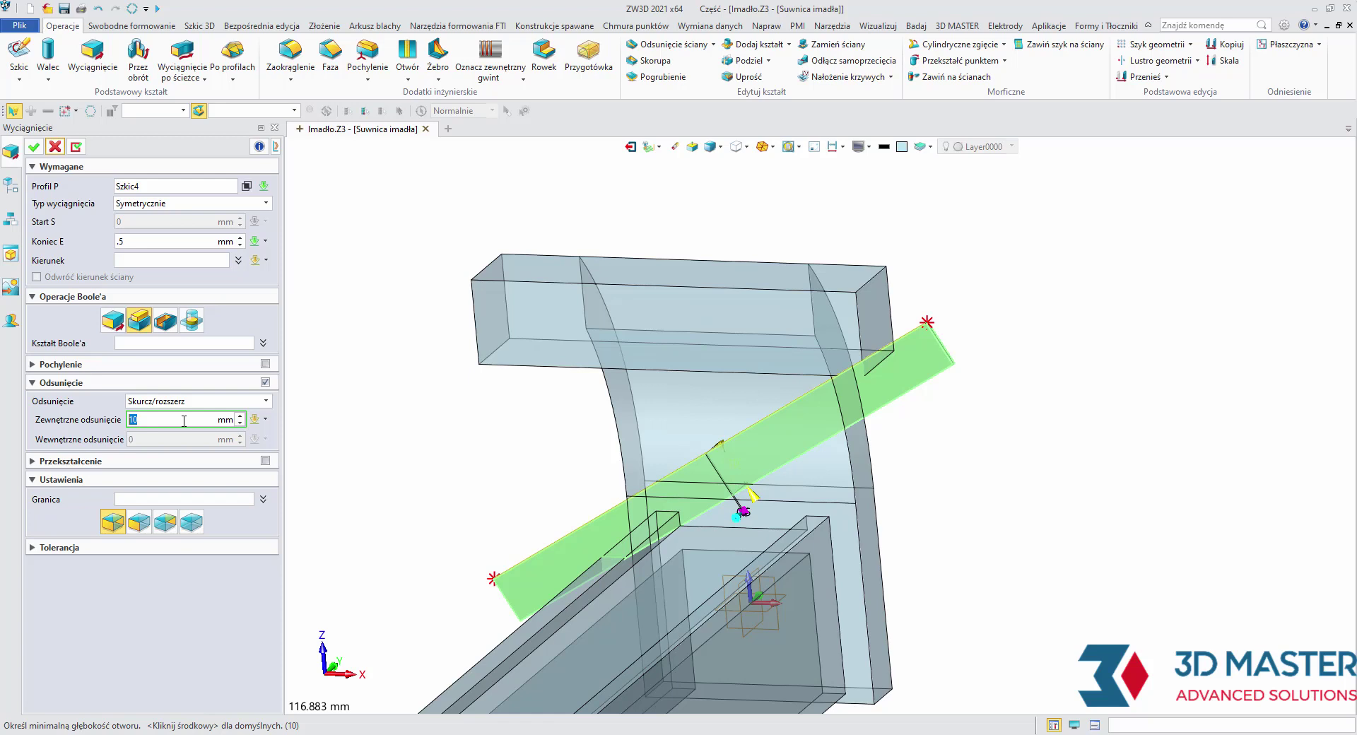
type("0.5")
key("Return")
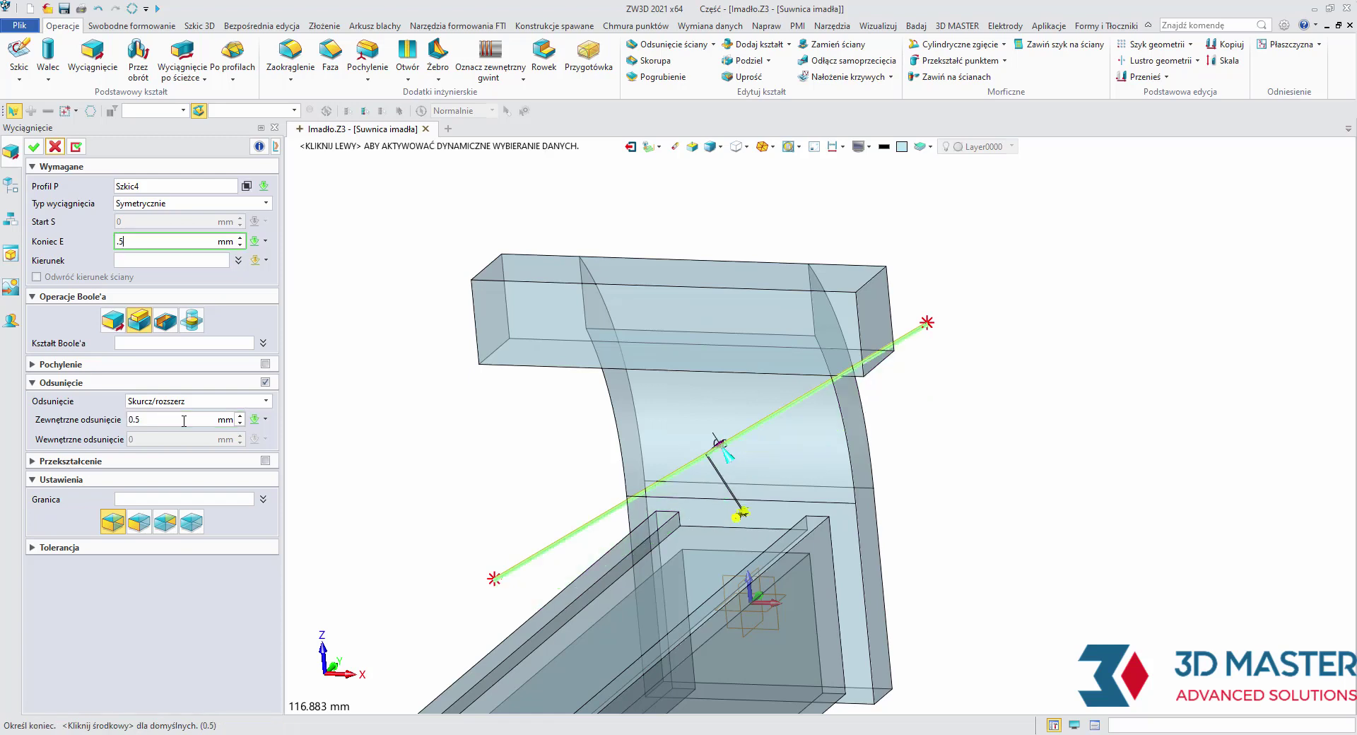
left_click(114, 323)
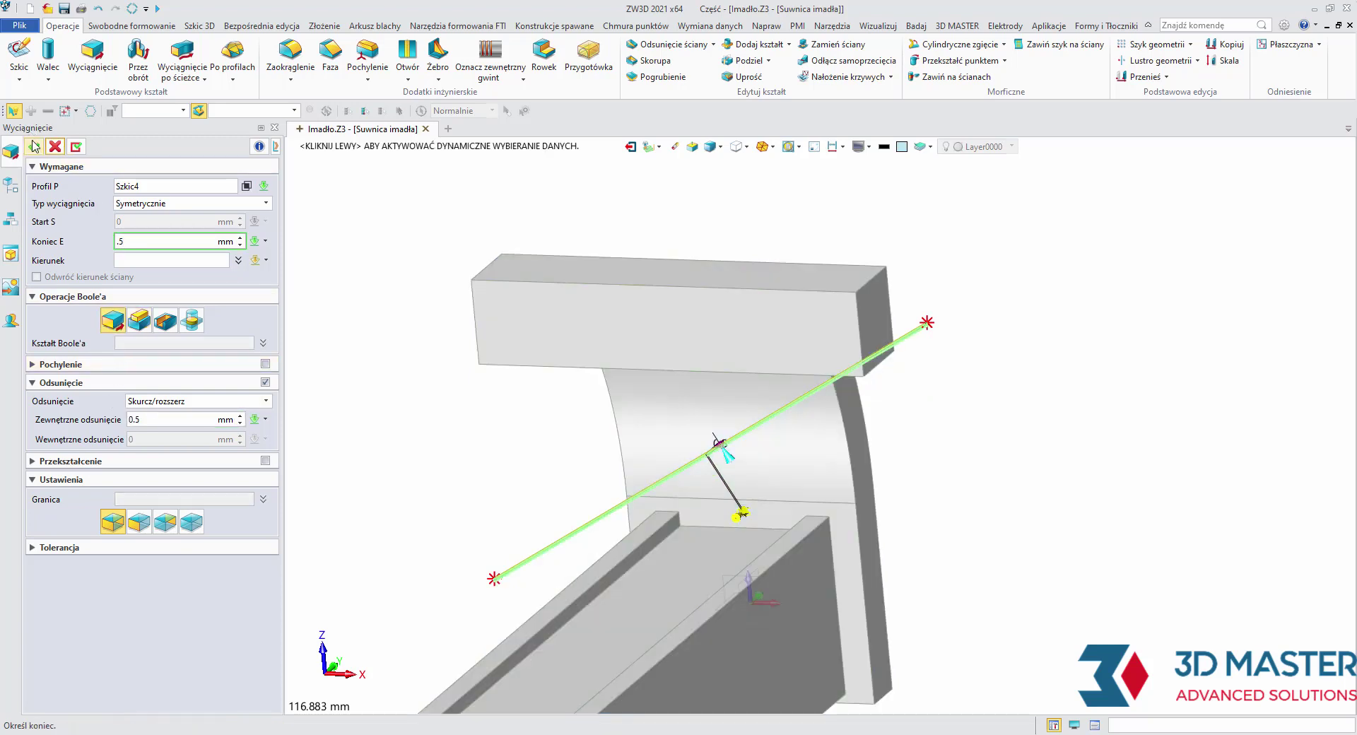
left_click(34, 146)
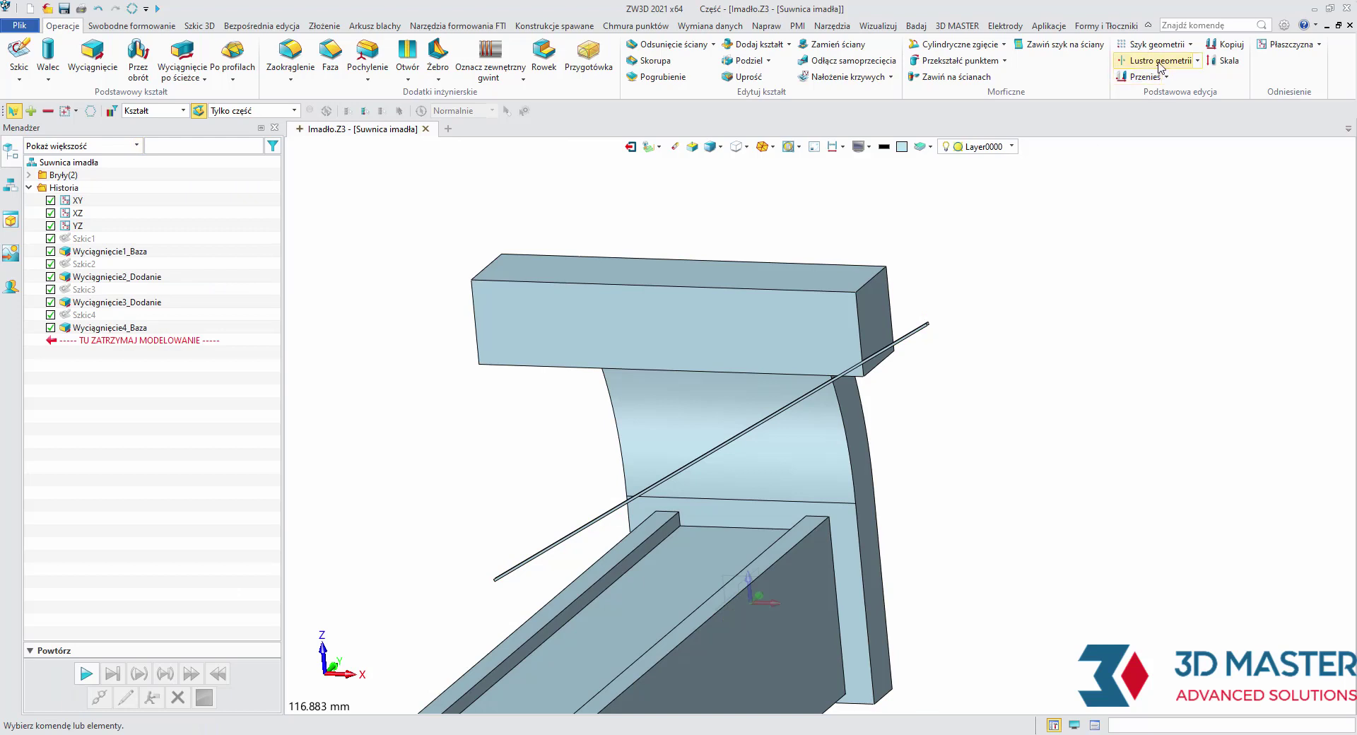
Step: Mirror the rod across the YZ plane
left_click(1158, 61)
left_click(713, 450)
middle_click(712, 450)
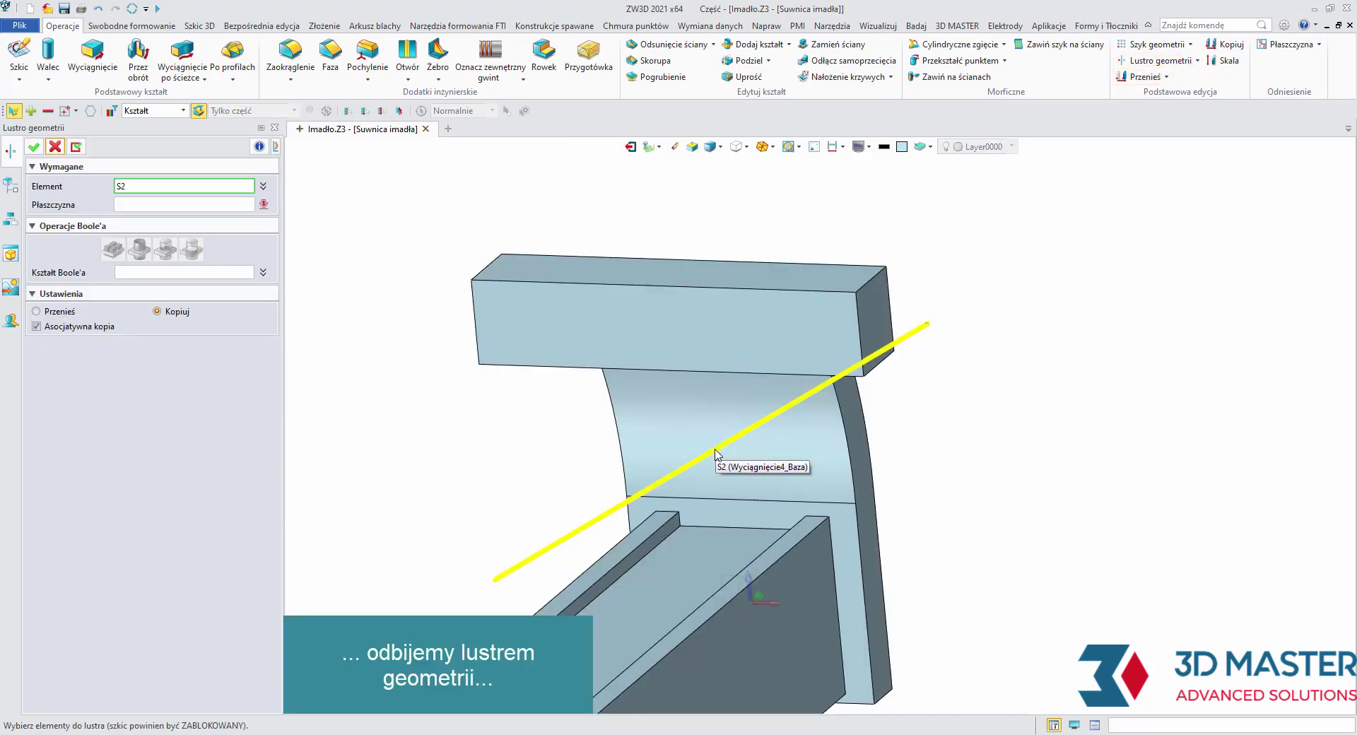
left_click(208, 206)
middle_click_drag(773, 394, 806, 340)
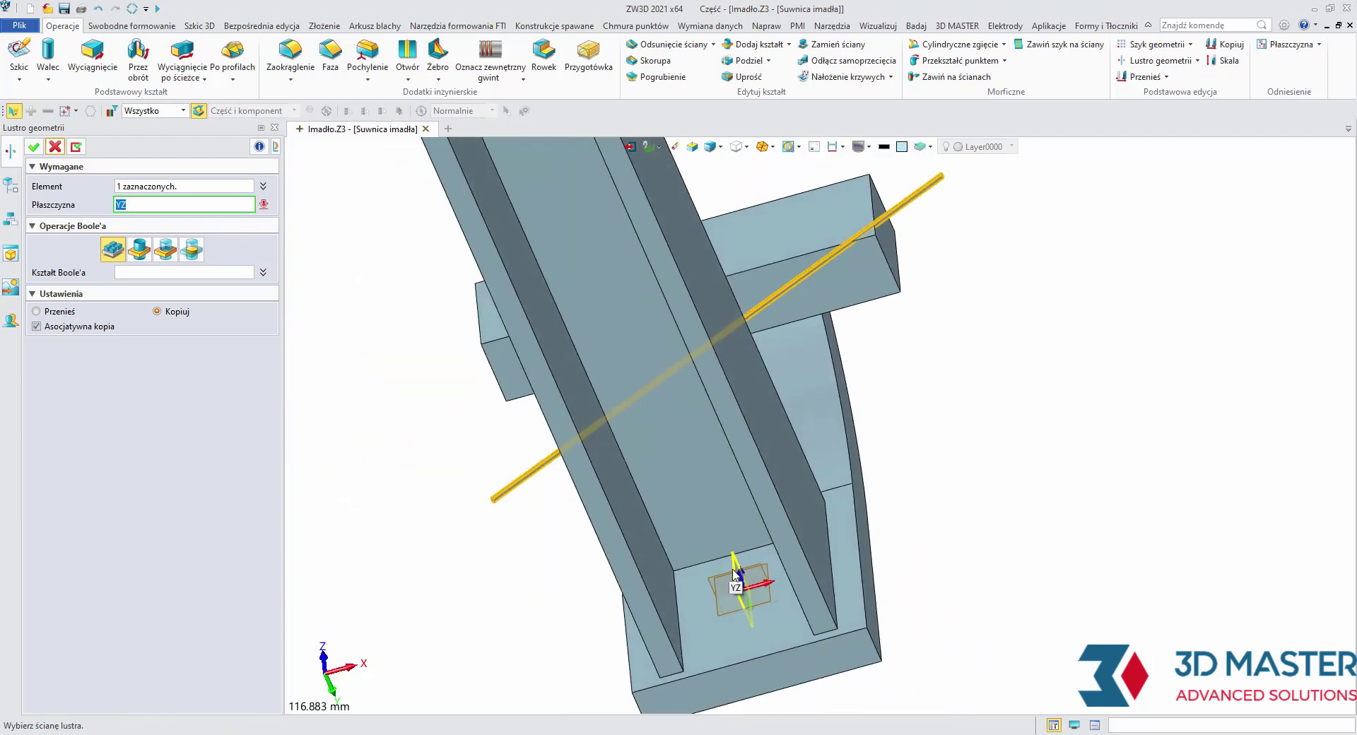
left_click(735, 586)
middle_click_drag(735, 587, 291, 320)
left_click(34, 148)
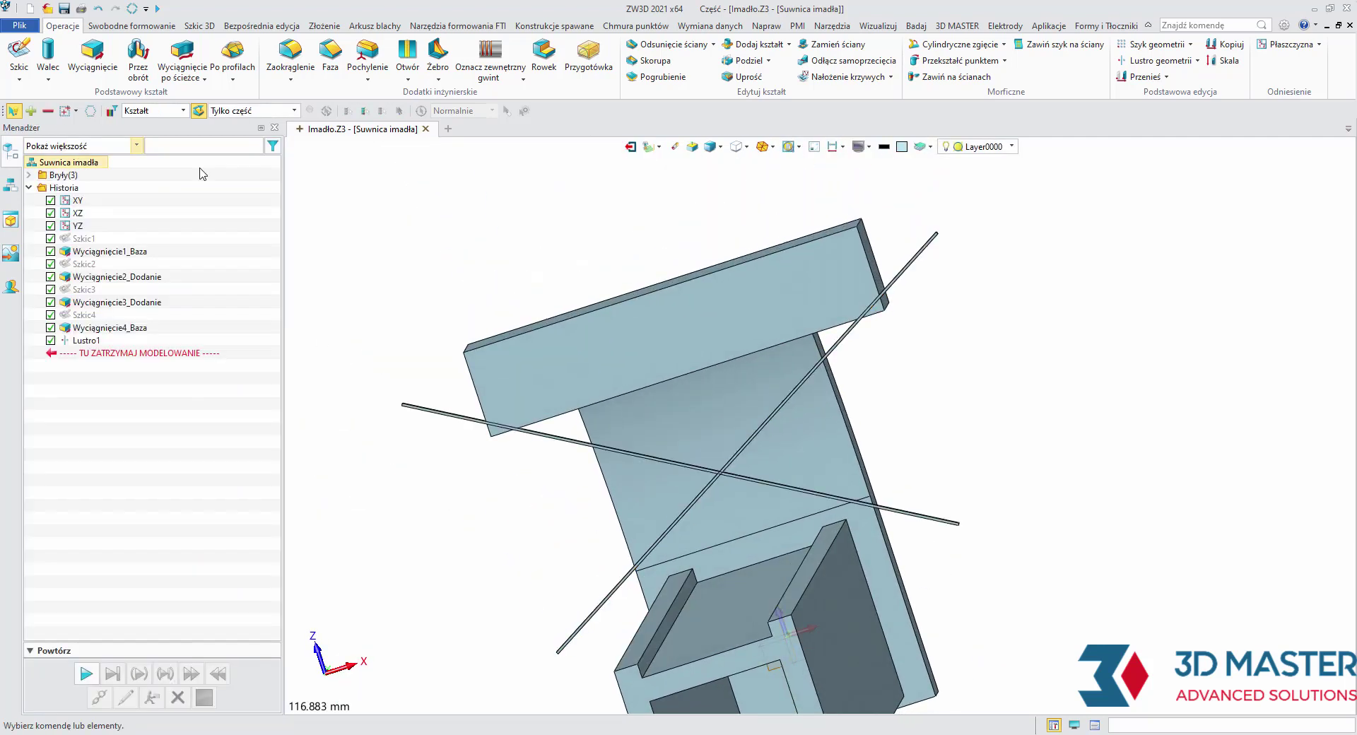
Step: Pattern both rods along 0,0,1 into 21 copies spaced 3 mm apart
left_click(1154, 44)
left_click(775, 414)
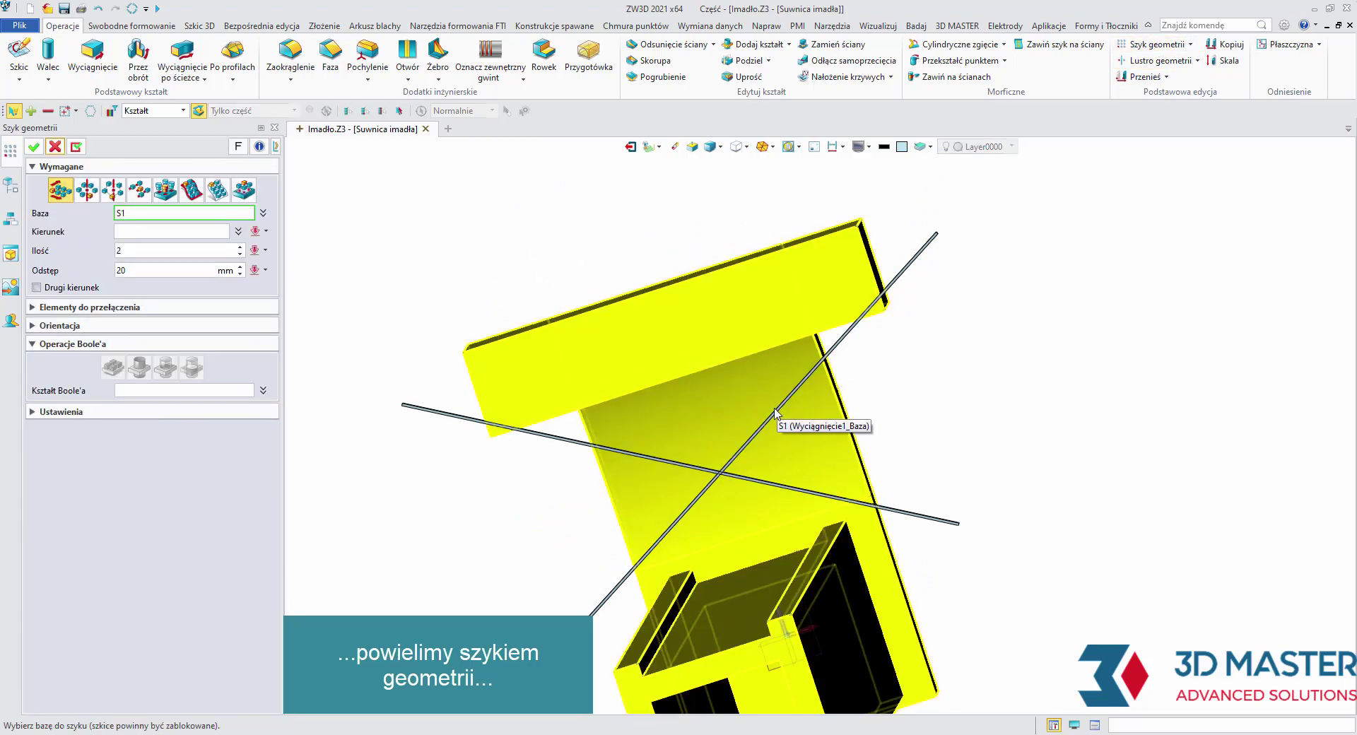
left_click(778, 412)
left_click(738, 476)
middle_click_drag(424, 308, 429, 332)
middle_click(429, 332)
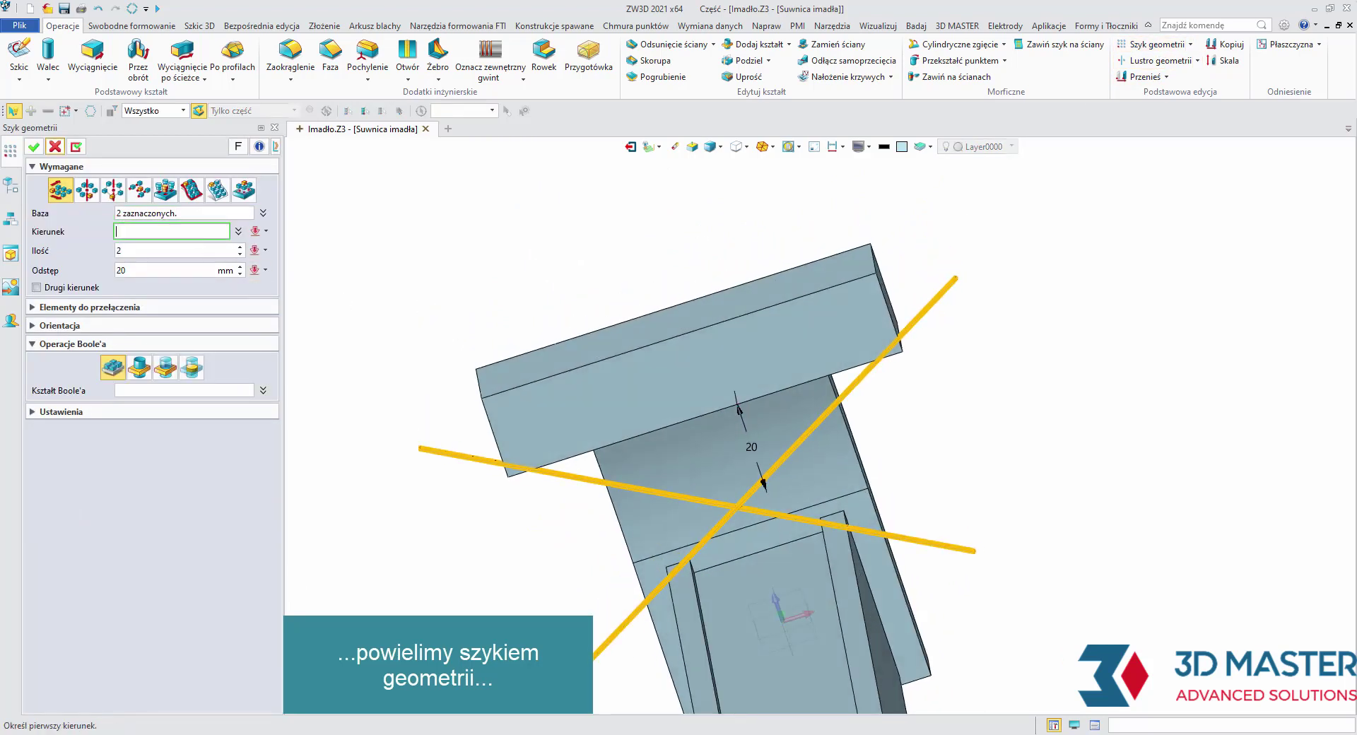
middle_click(305, 615)
middle_click_drag(394, 515, 242, 311)
middle_click(80, 265)
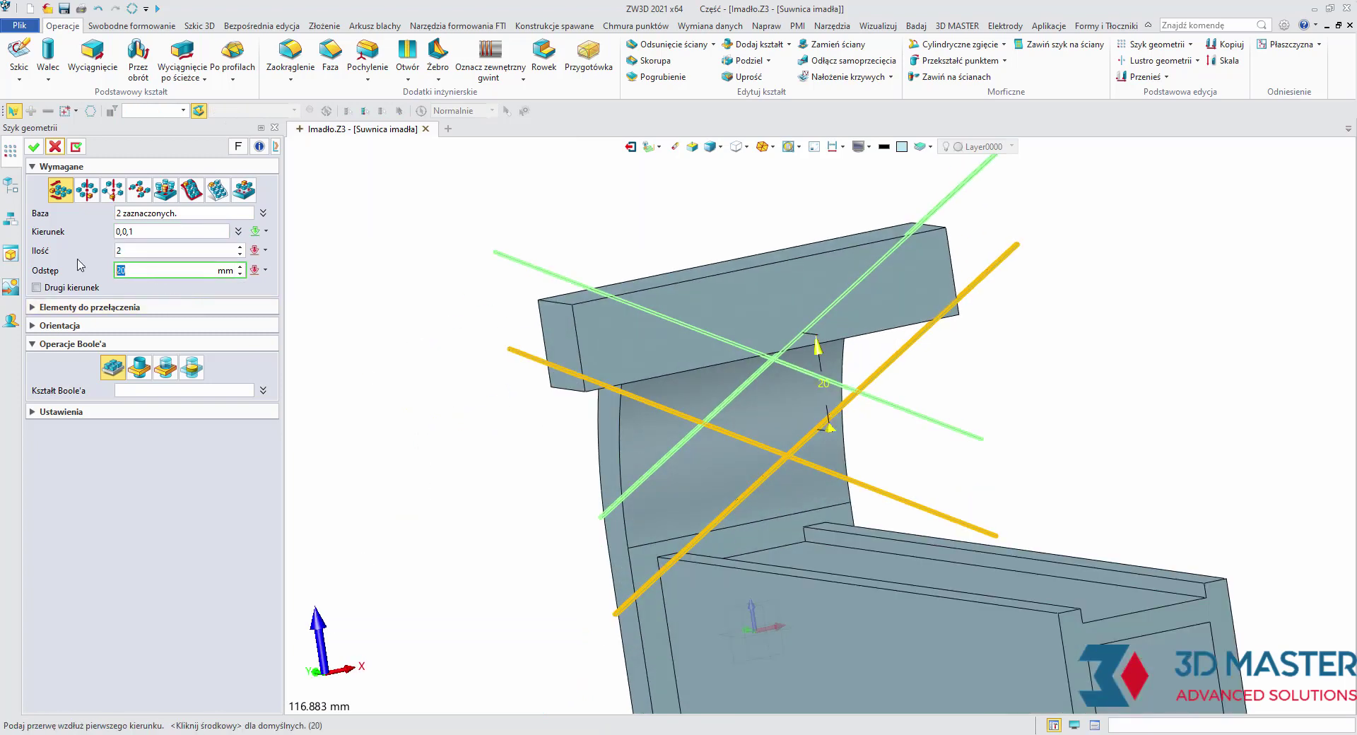
left_click(179, 270)
type("3")
left_click(144, 248)
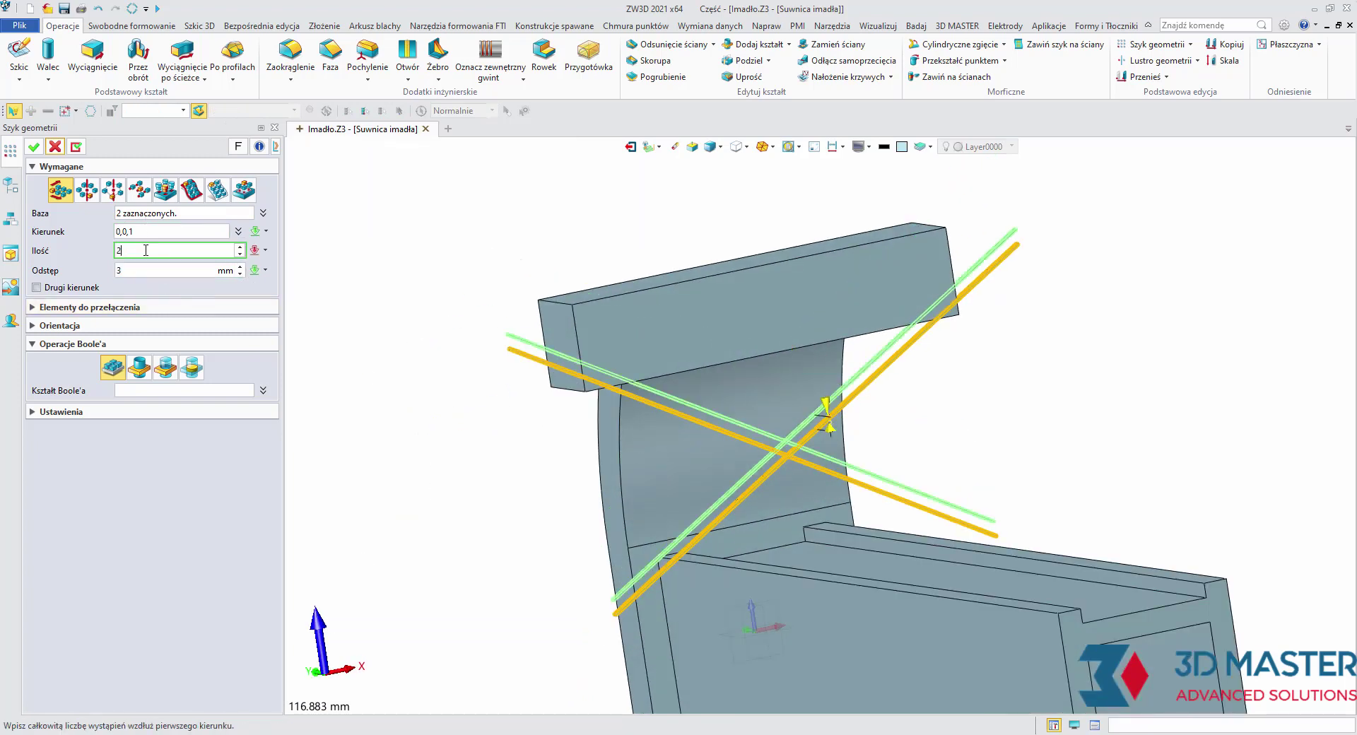
scroll(146, 251, "up", 5)
scroll(145, 250, "up", 4)
scroll(145, 251, "up", 5)
scroll(145, 250, "up", 2)
scroll(146, 250, "up", 2)
scroll(146, 250, "up", 1)
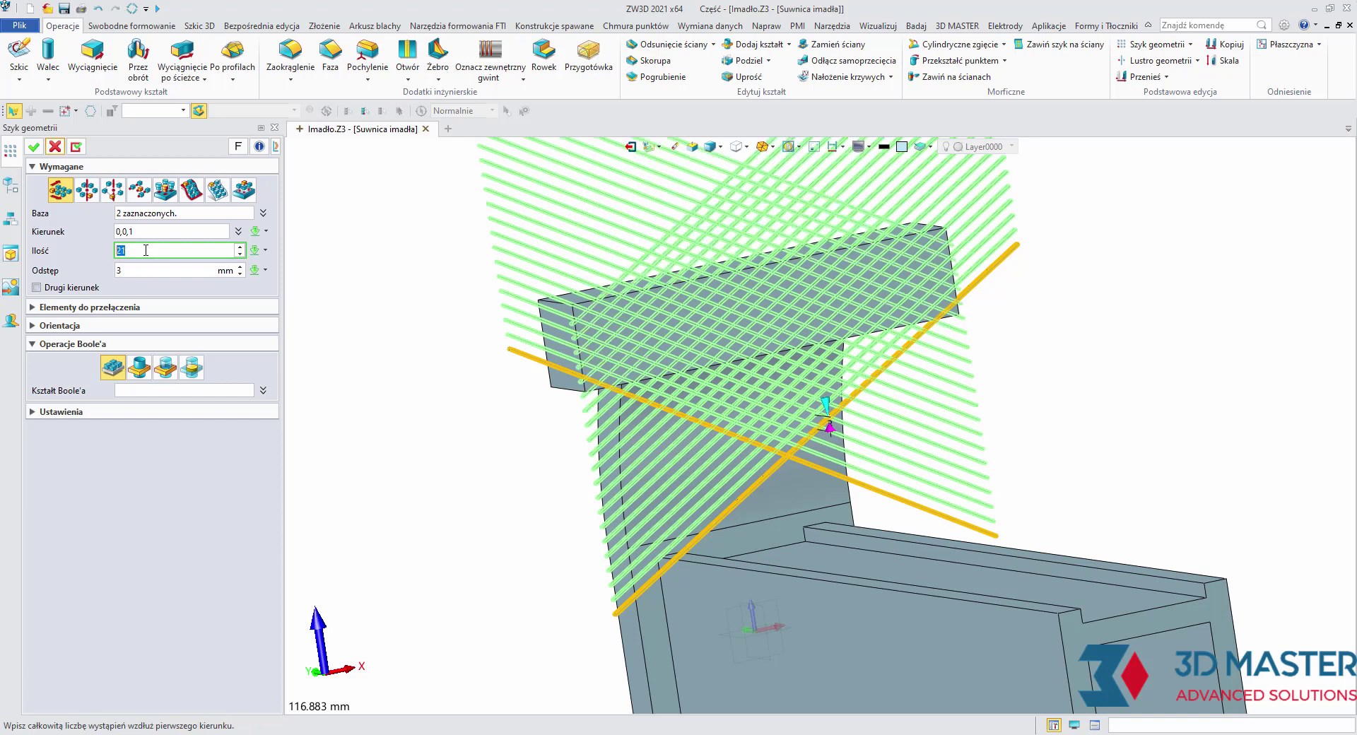
left_click(34, 146)
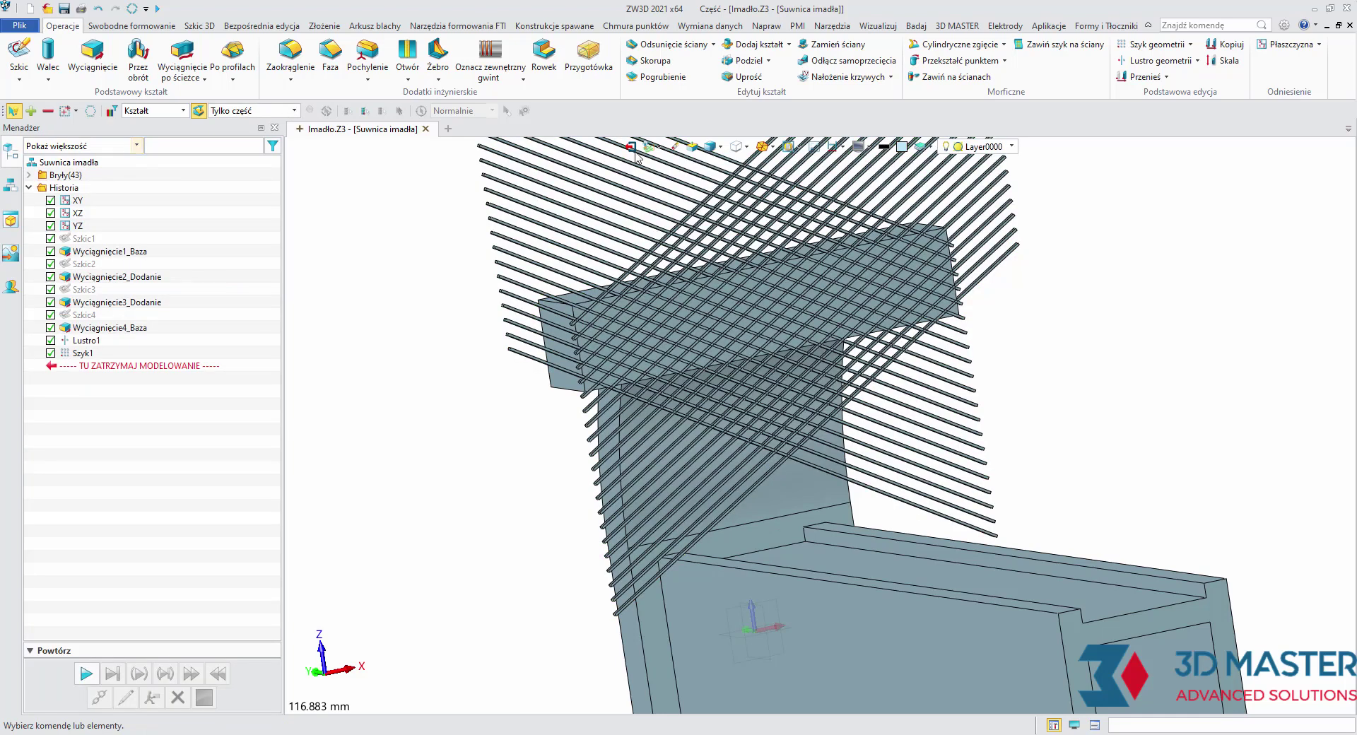
Step: Subtract all 42 rods from the jaw block with Usuń kształt, then close the part
left_click(789, 44)
left_click(755, 98)
left_click(712, 286)
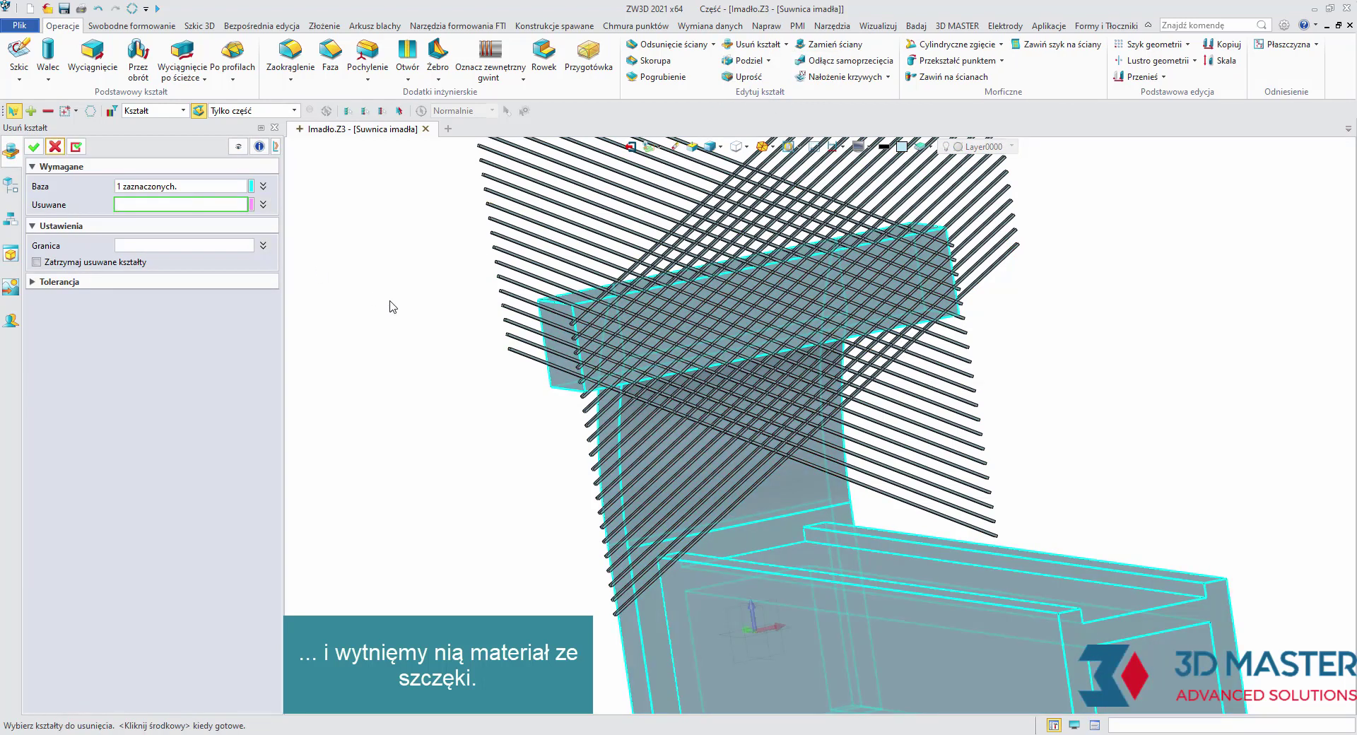
right_click(389, 302)
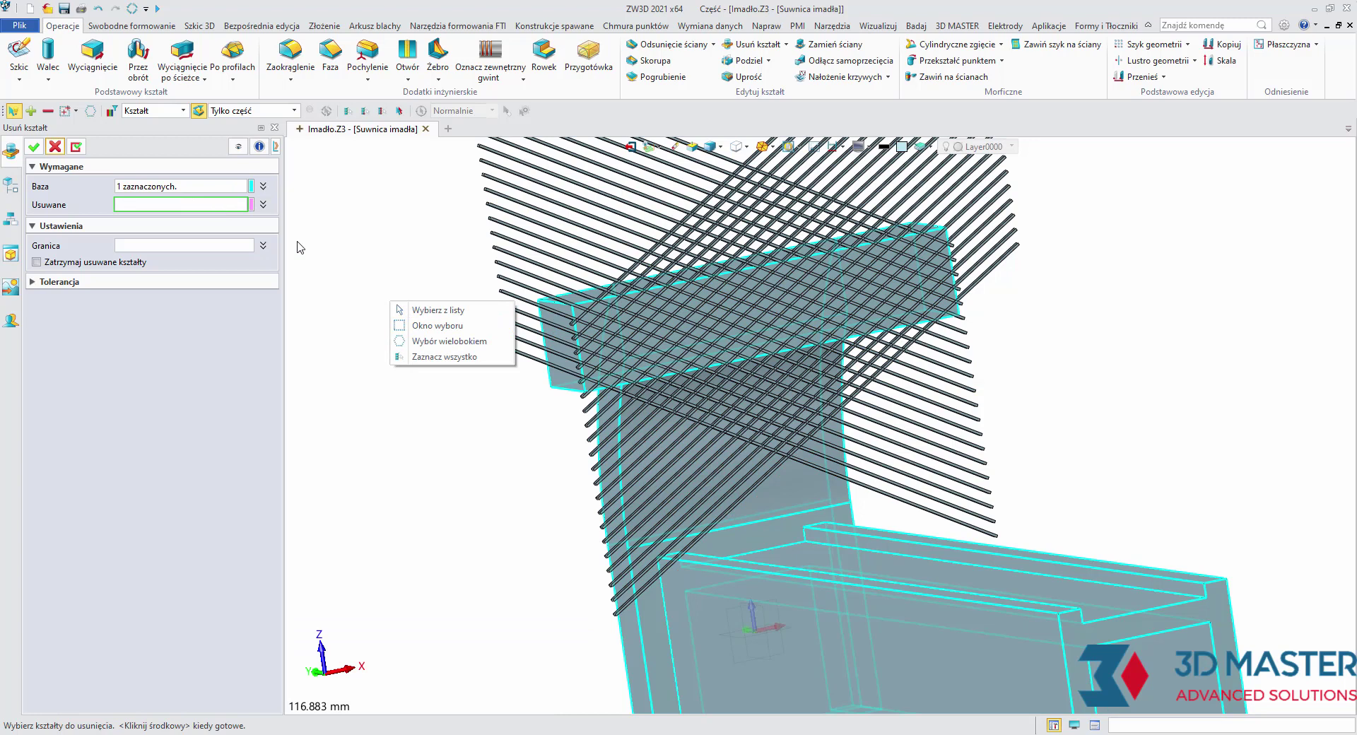
left_click(432, 357)
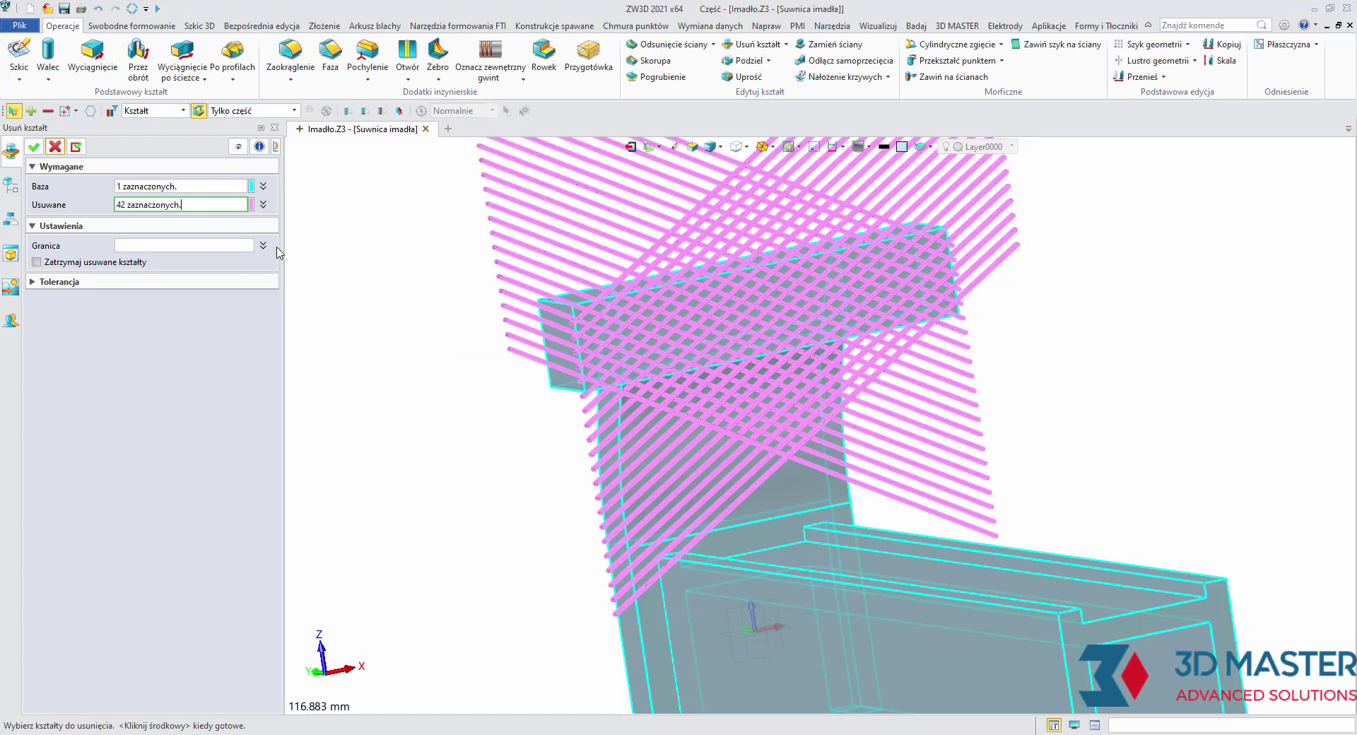
left_click(34, 149)
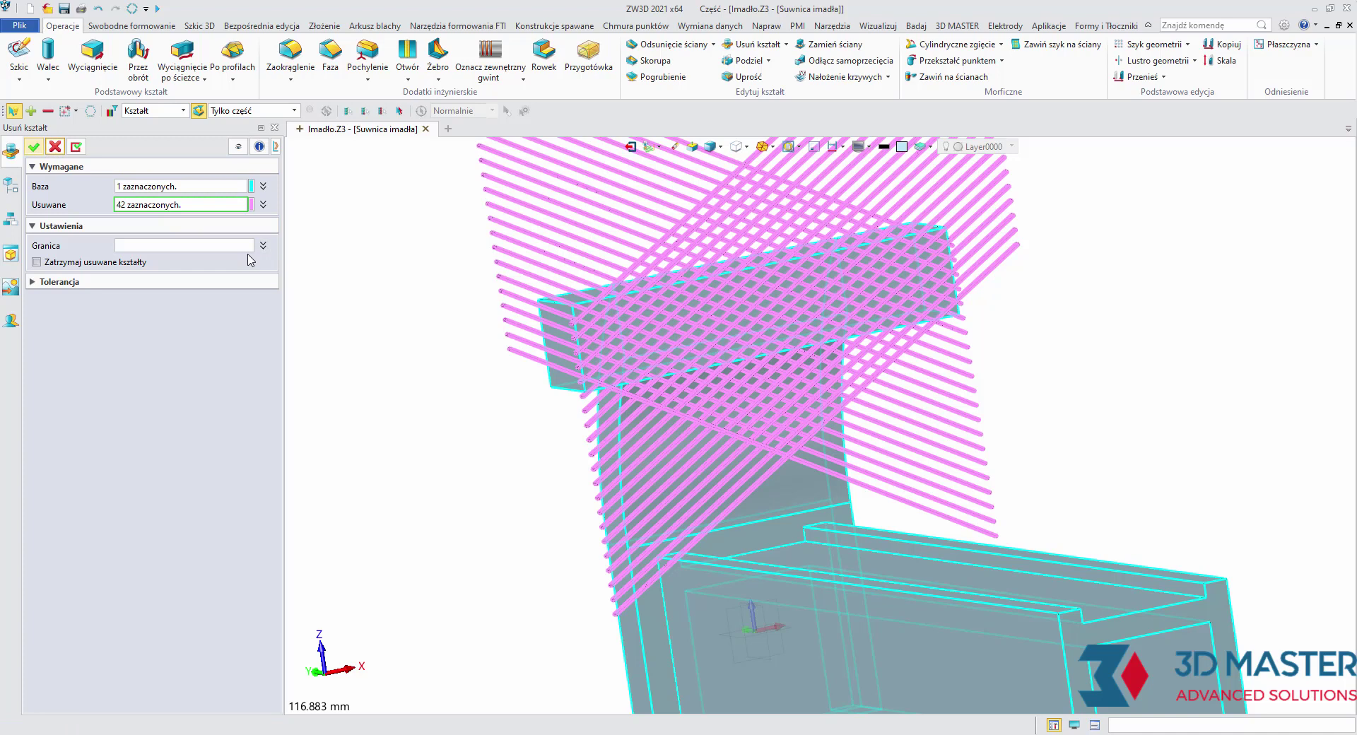
mouse_move(777, 424)
middle_mouse_down()
mouse_move(827, 388)
mouse_move(1002, 358)
middle_mouse_up()
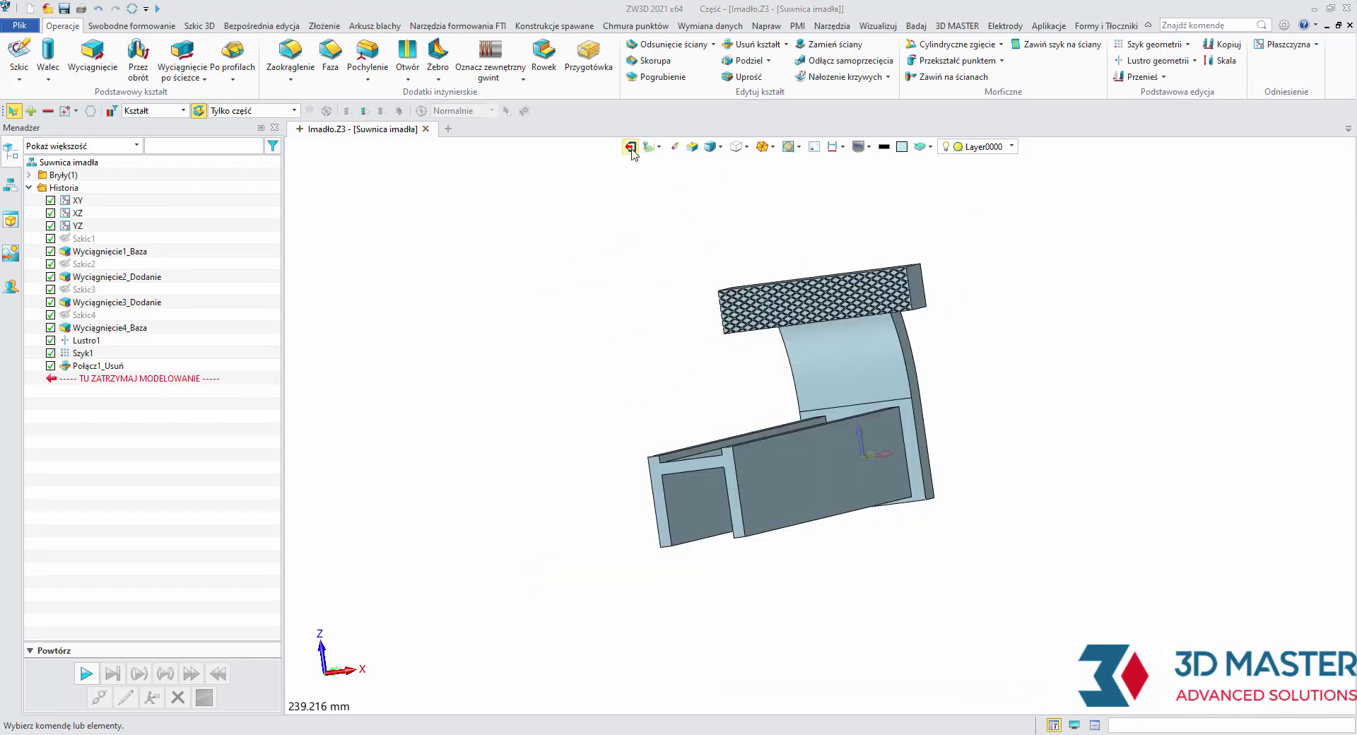
left_click(631, 147)
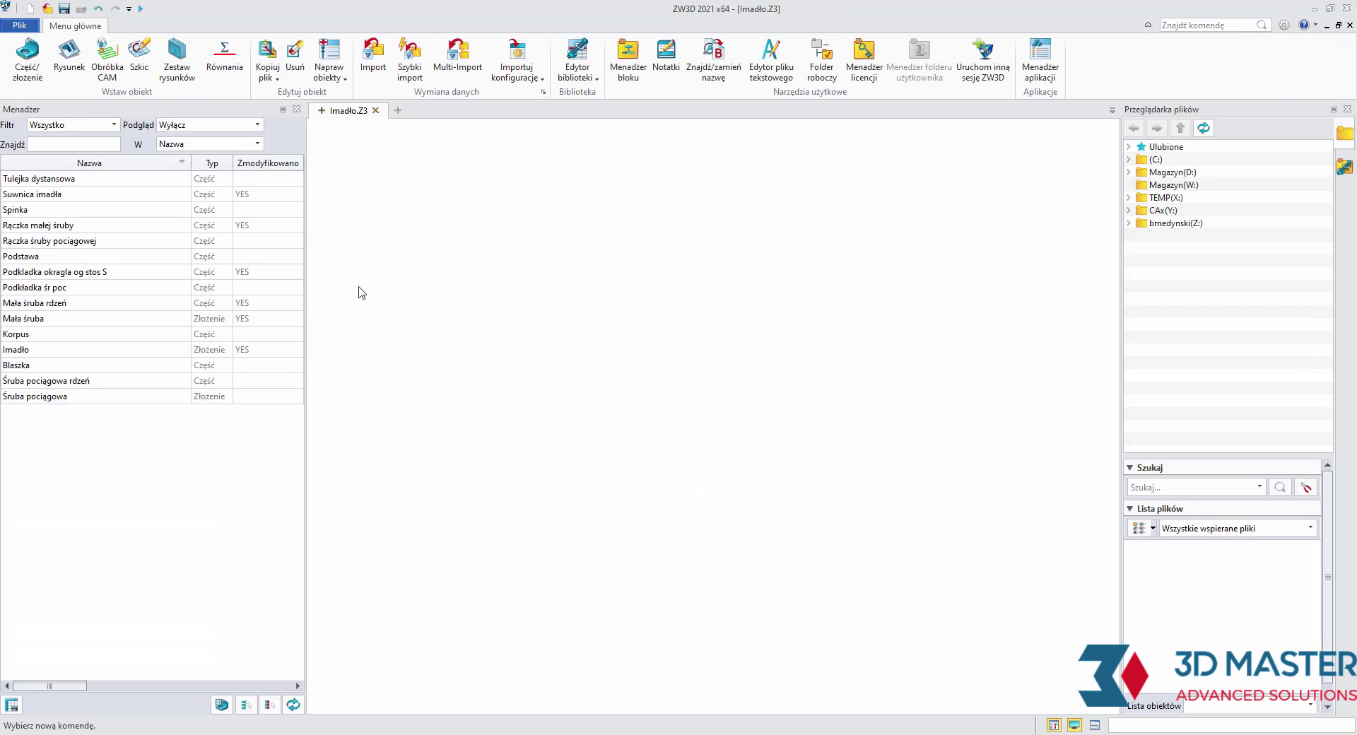
Step: Open the Imadło assembly and choose Suwnica imadła as the component to insert
double_click(104, 346)
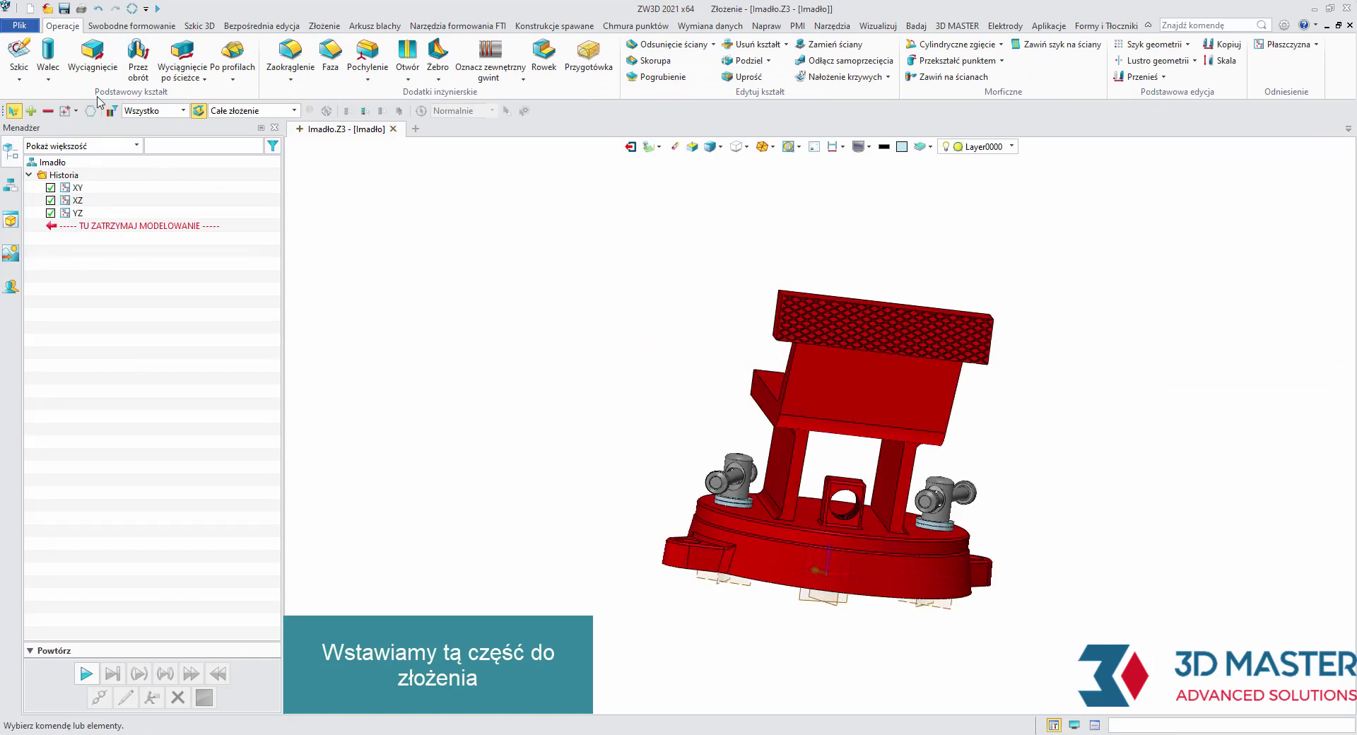
left_click(321, 27)
left_click(21, 55)
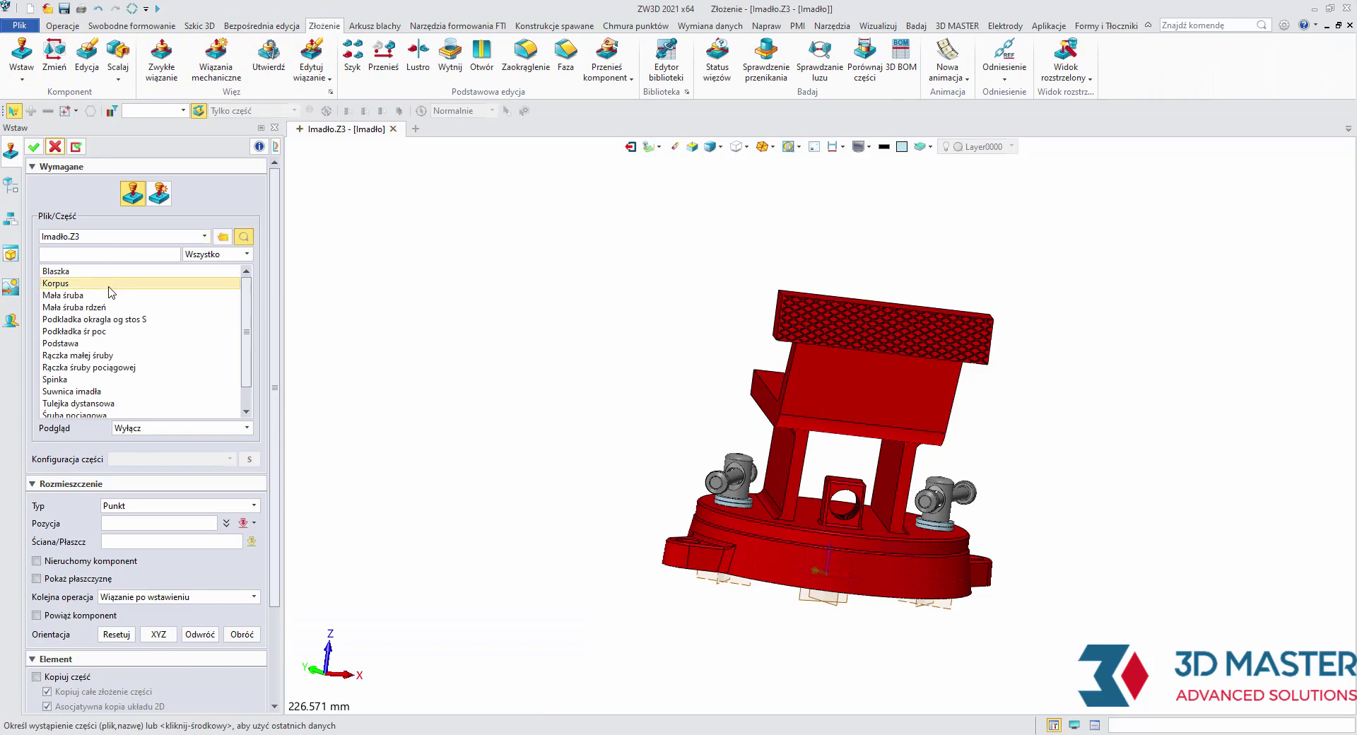
left_click(136, 392)
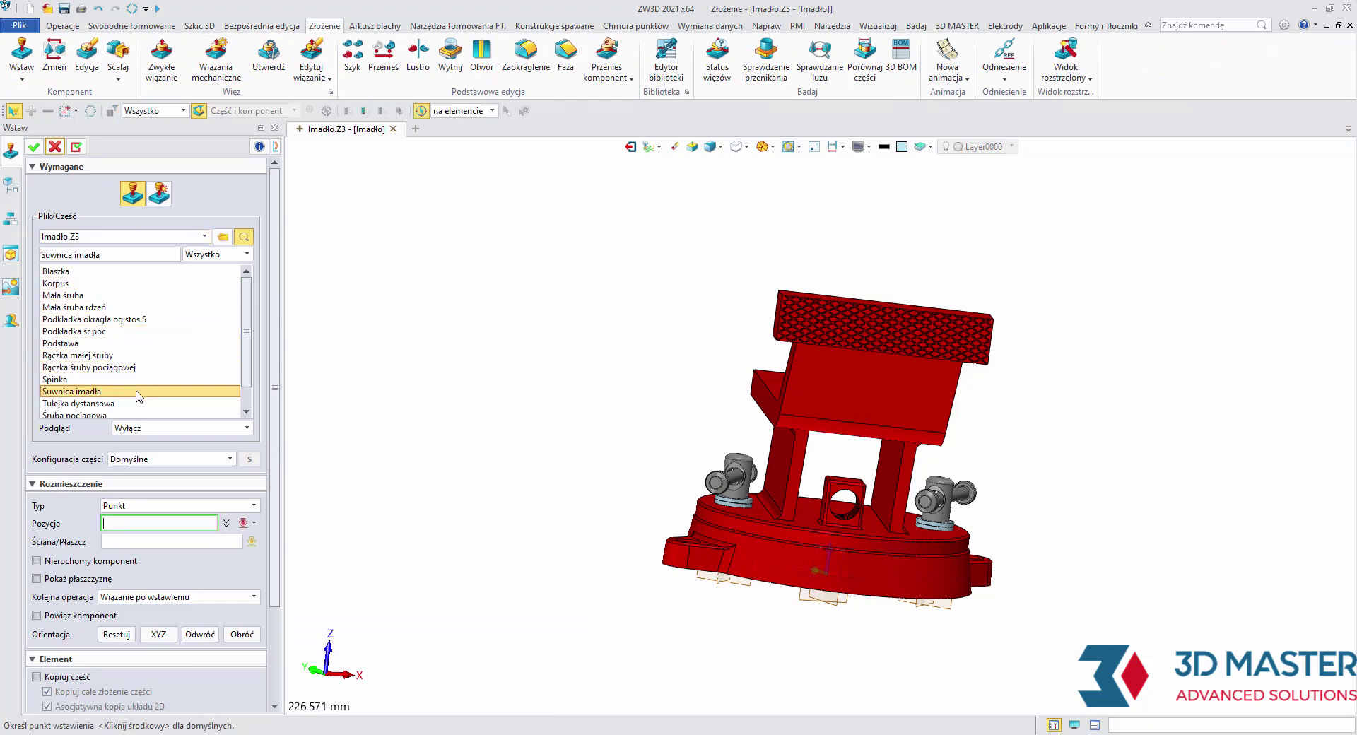
Step: Place the gantry and mate one of its faces coincident with the red body's top face
left_click(440, 382)
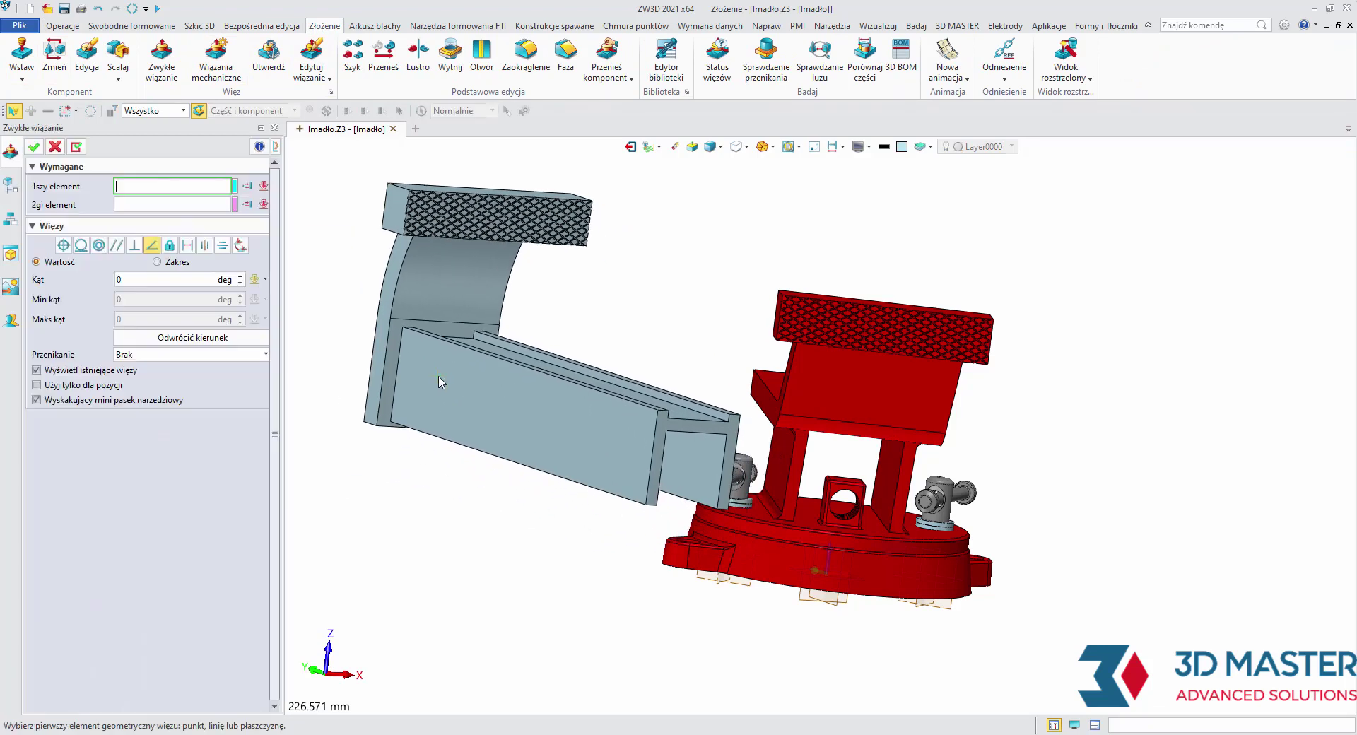
middle_click_drag(539, 478, 357, 375)
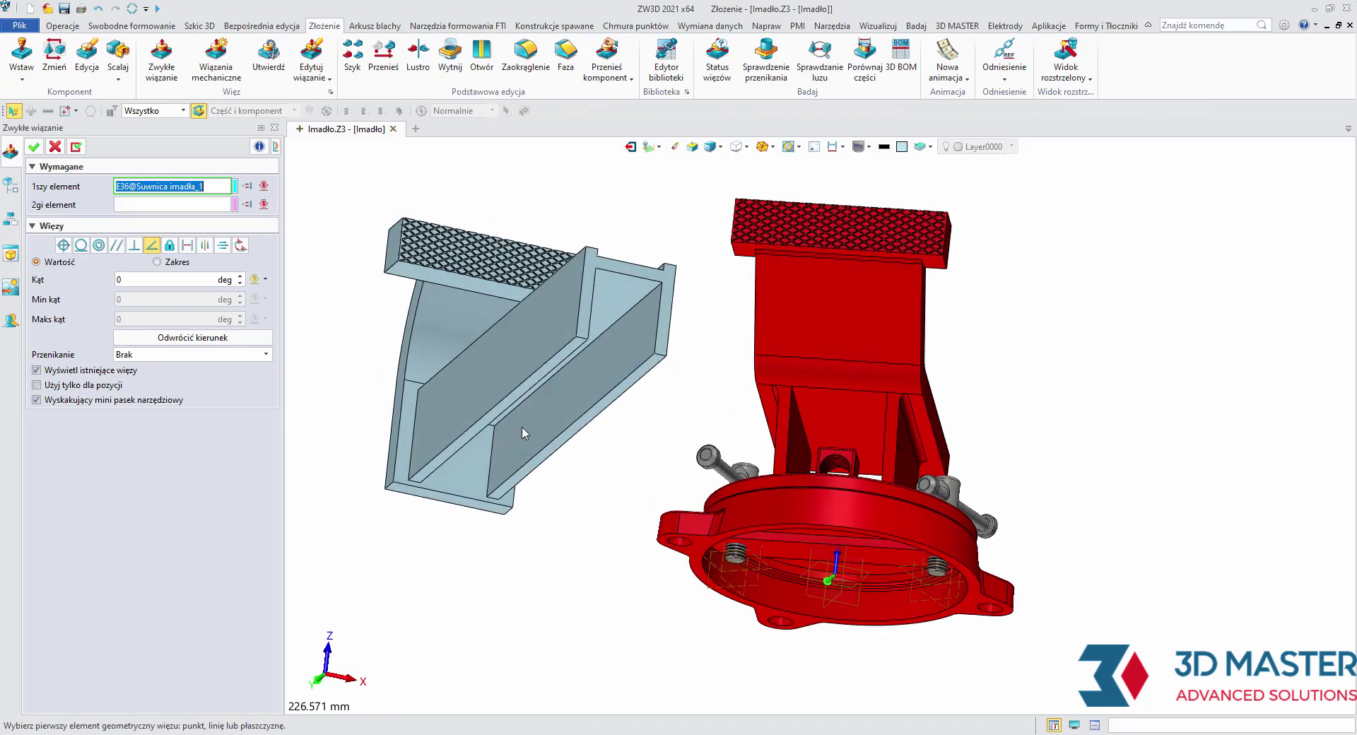
scroll(357, 375, "up", 3)
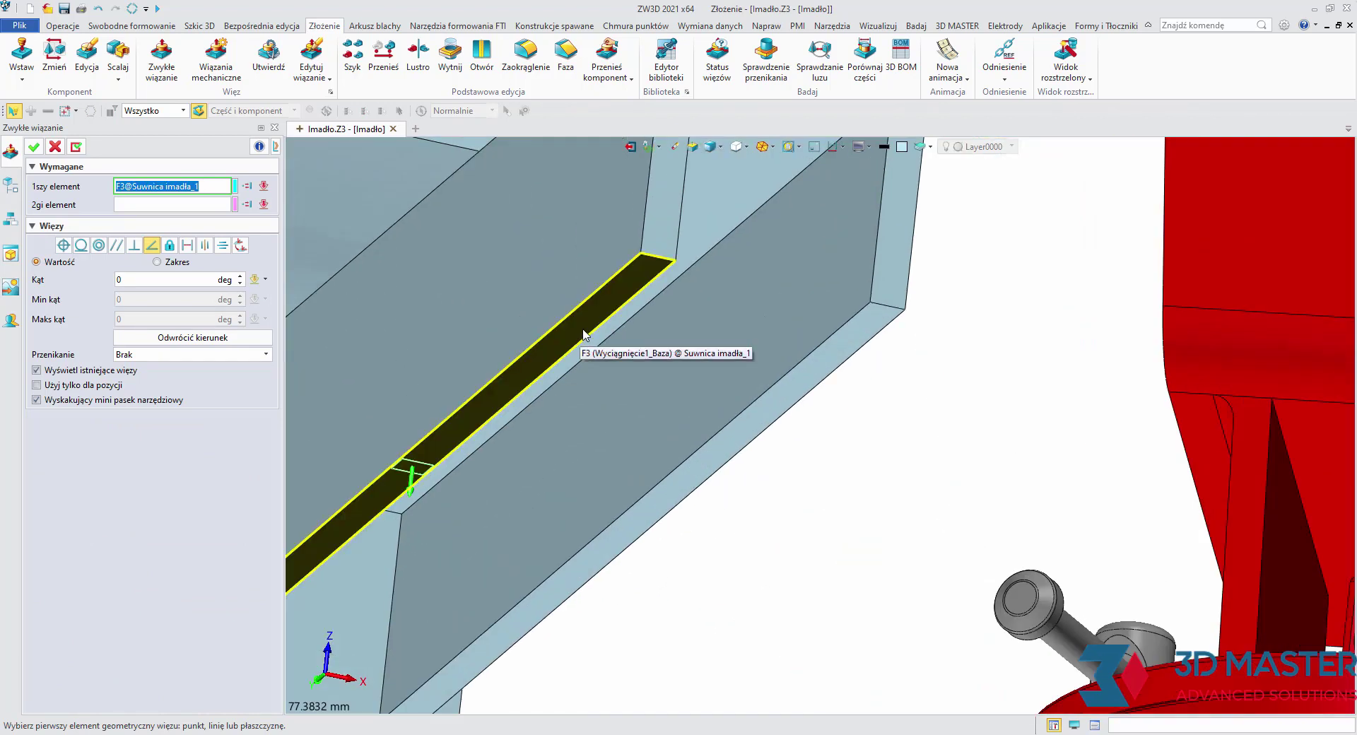
left_click(580, 341)
scroll(615, 350, "down", 4)
middle_click_drag(615, 350, 813, 495)
scroll(855, 523, "up", 3)
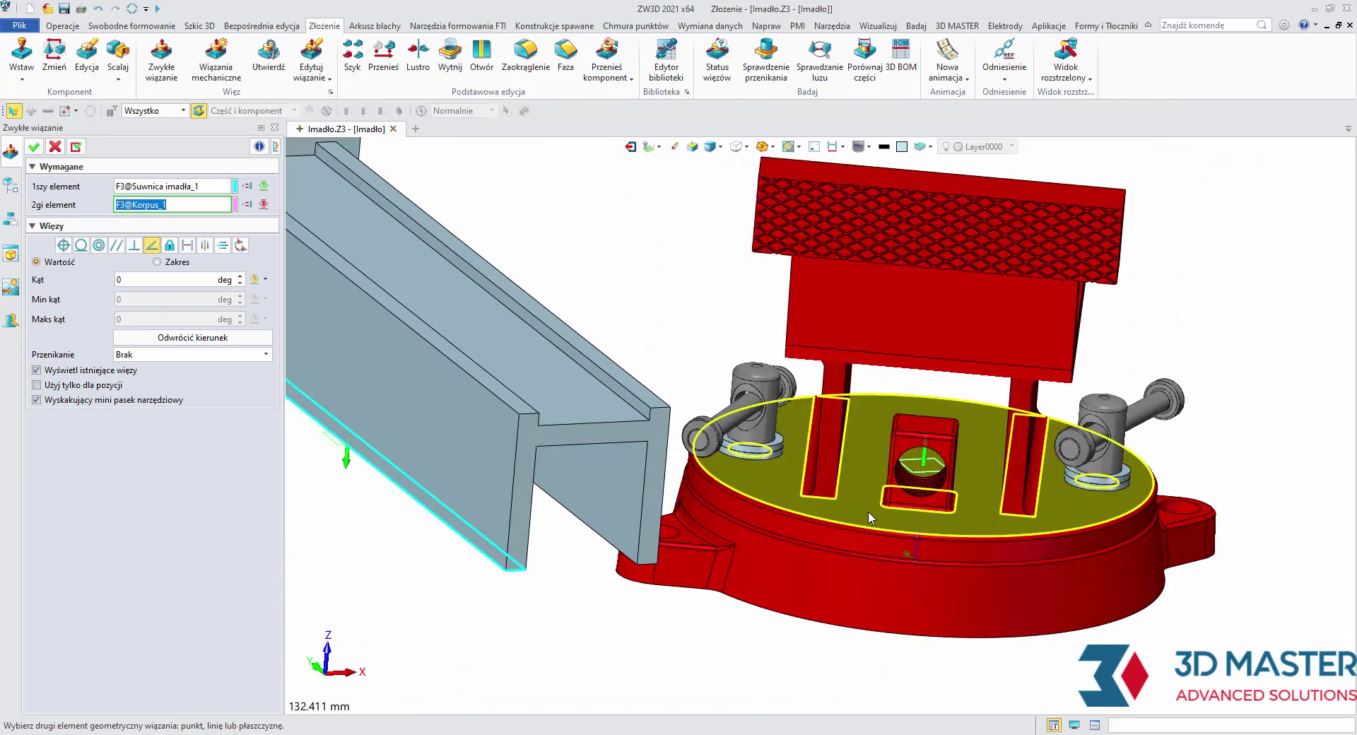
left_click(867, 511)
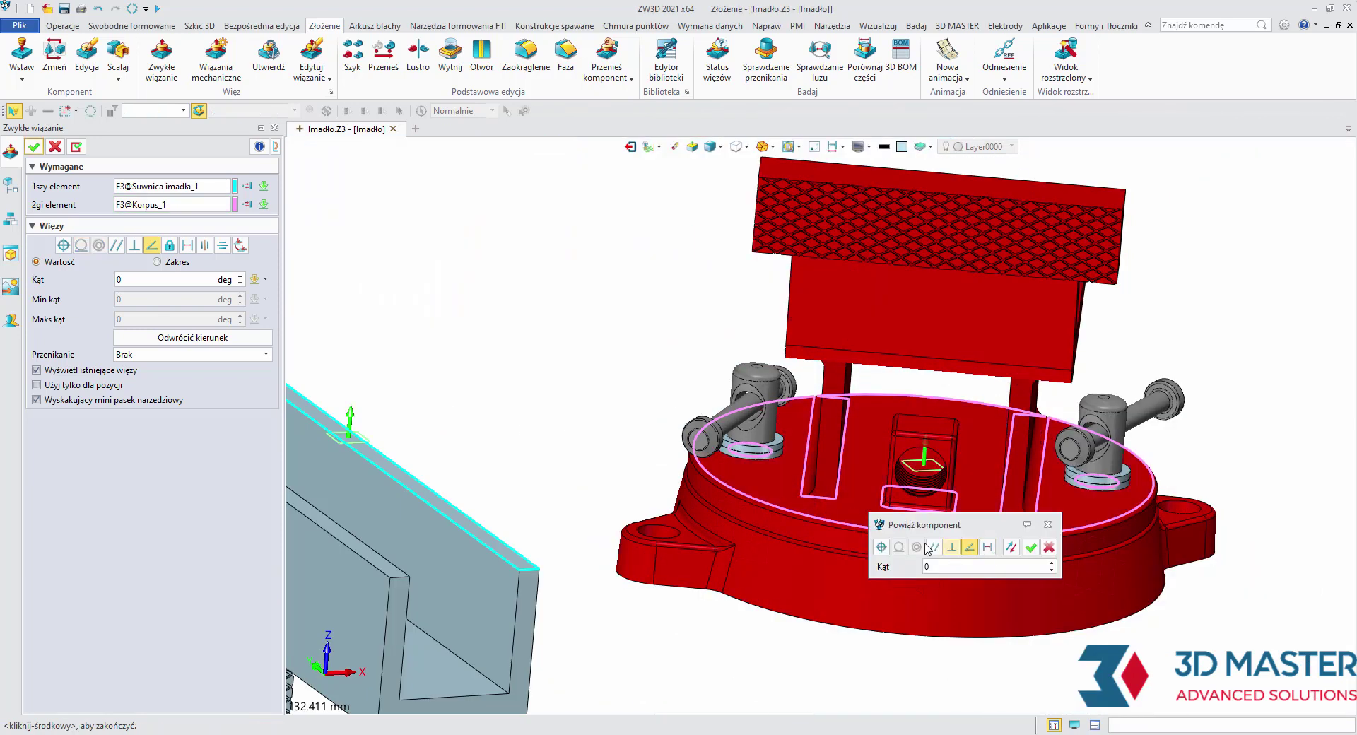
left_click(882, 547)
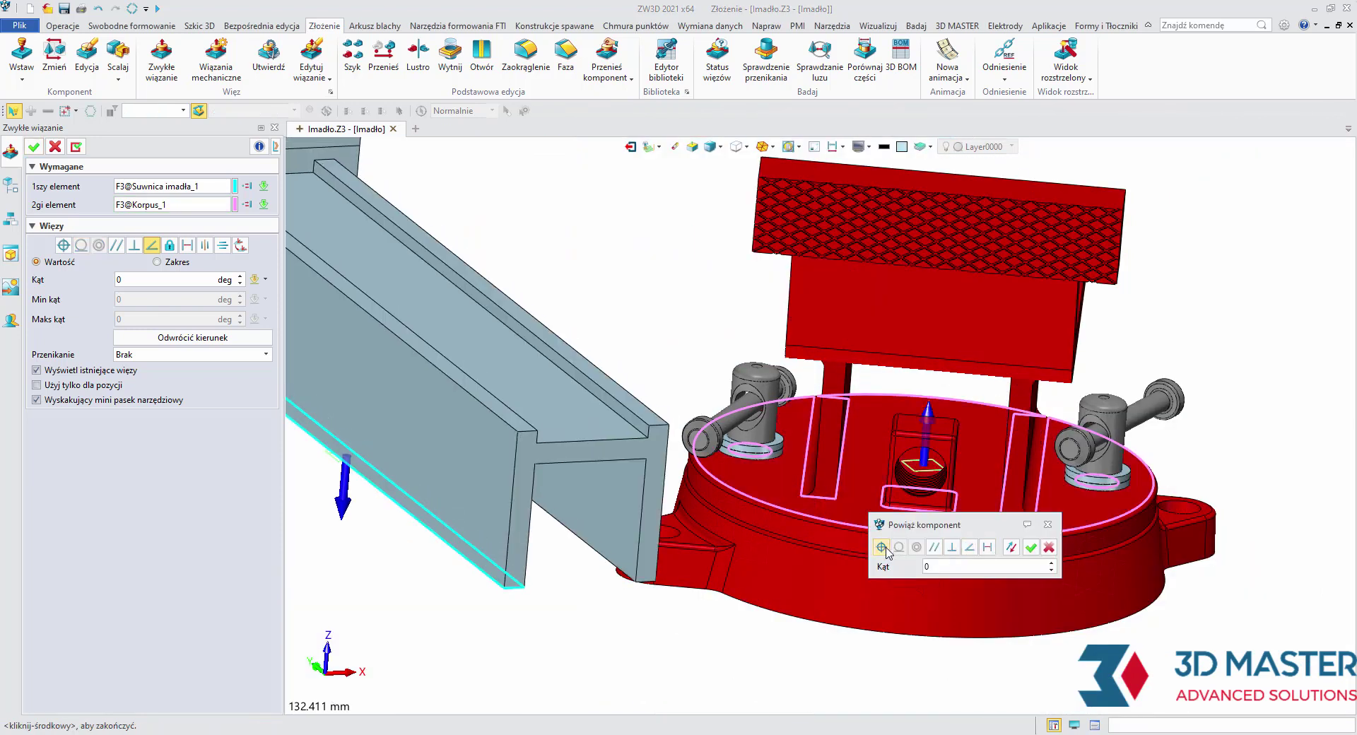
left_click(1031, 547)
Step: Try a centring constraint between gantry and jaw faces, then revert to coincident
left_click(205, 245)
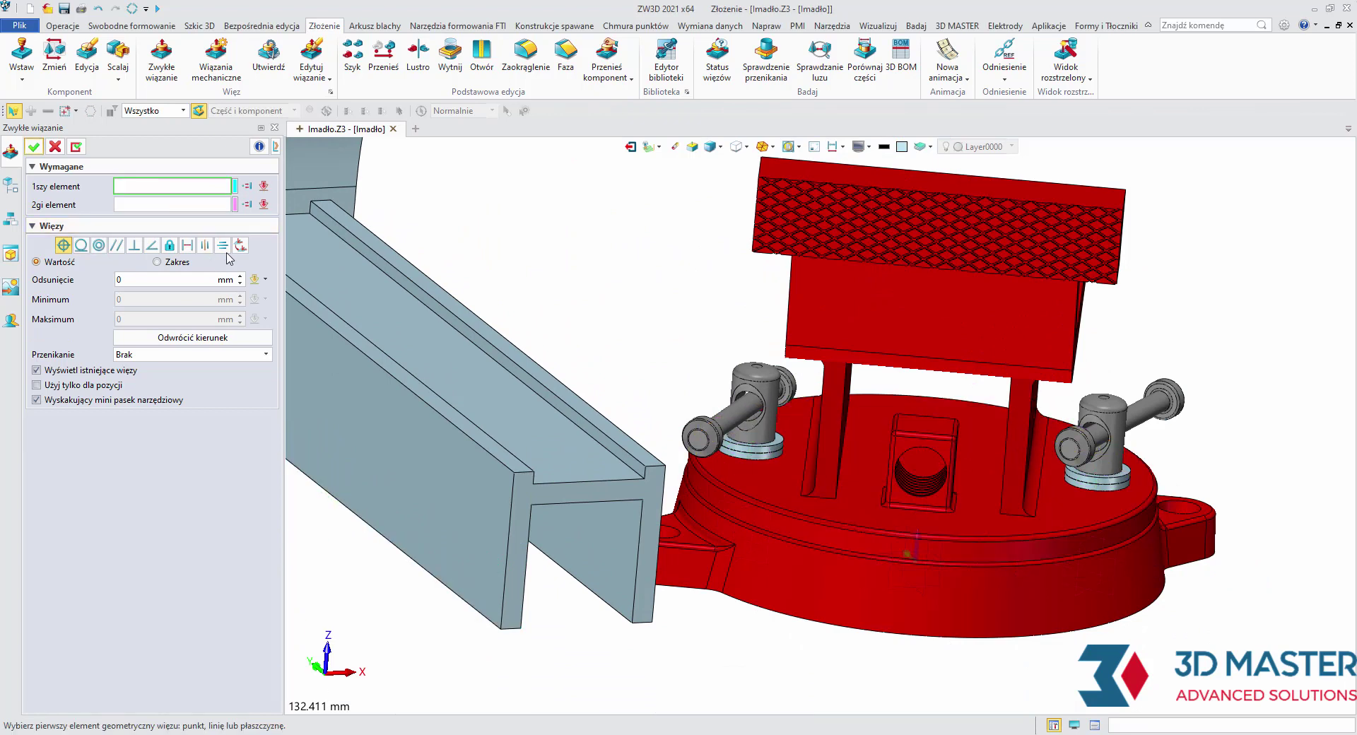
left_click(574, 565)
scroll(575, 564, "up", 3)
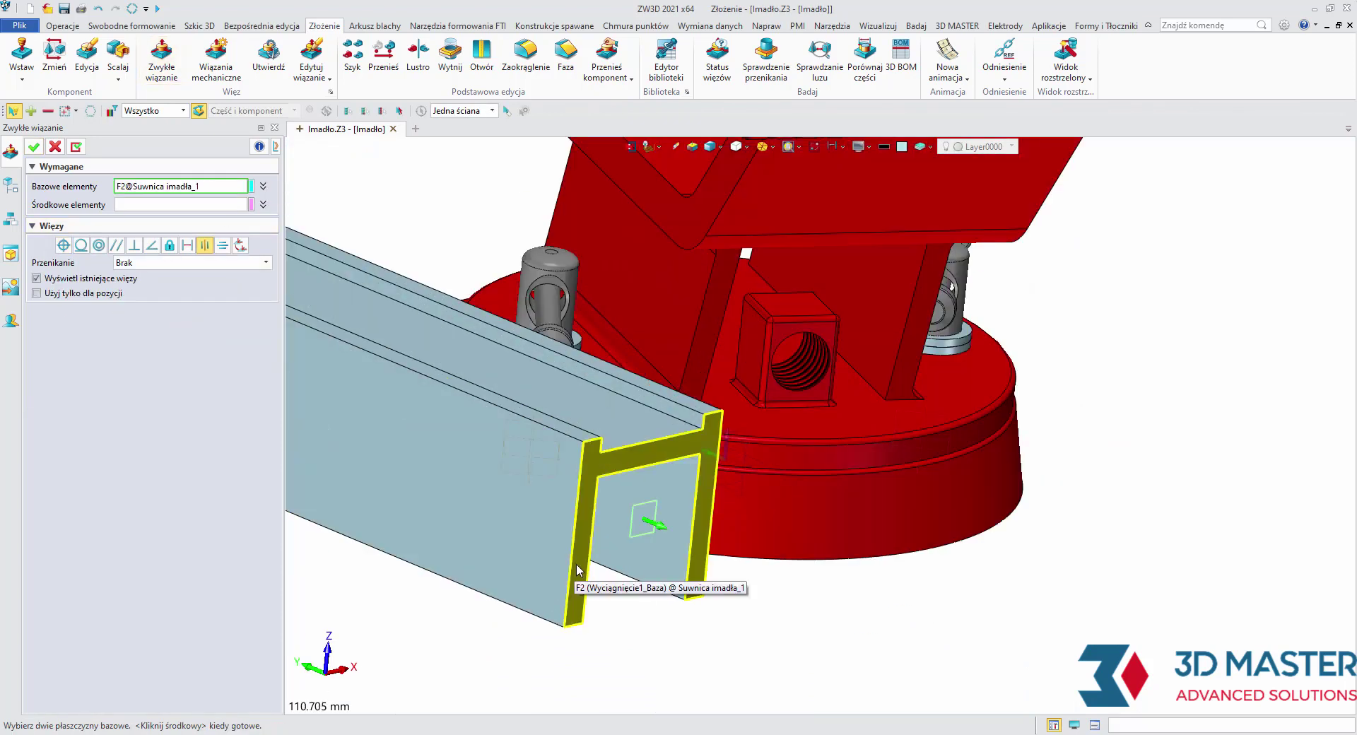
left_click(575, 562)
mouse_move(575, 562)
middle_mouse_down()
mouse_move(497, 568)
mouse_move(417, 605)
middle_mouse_up()
scroll(621, 560, "up", 2)
left_click(656, 511)
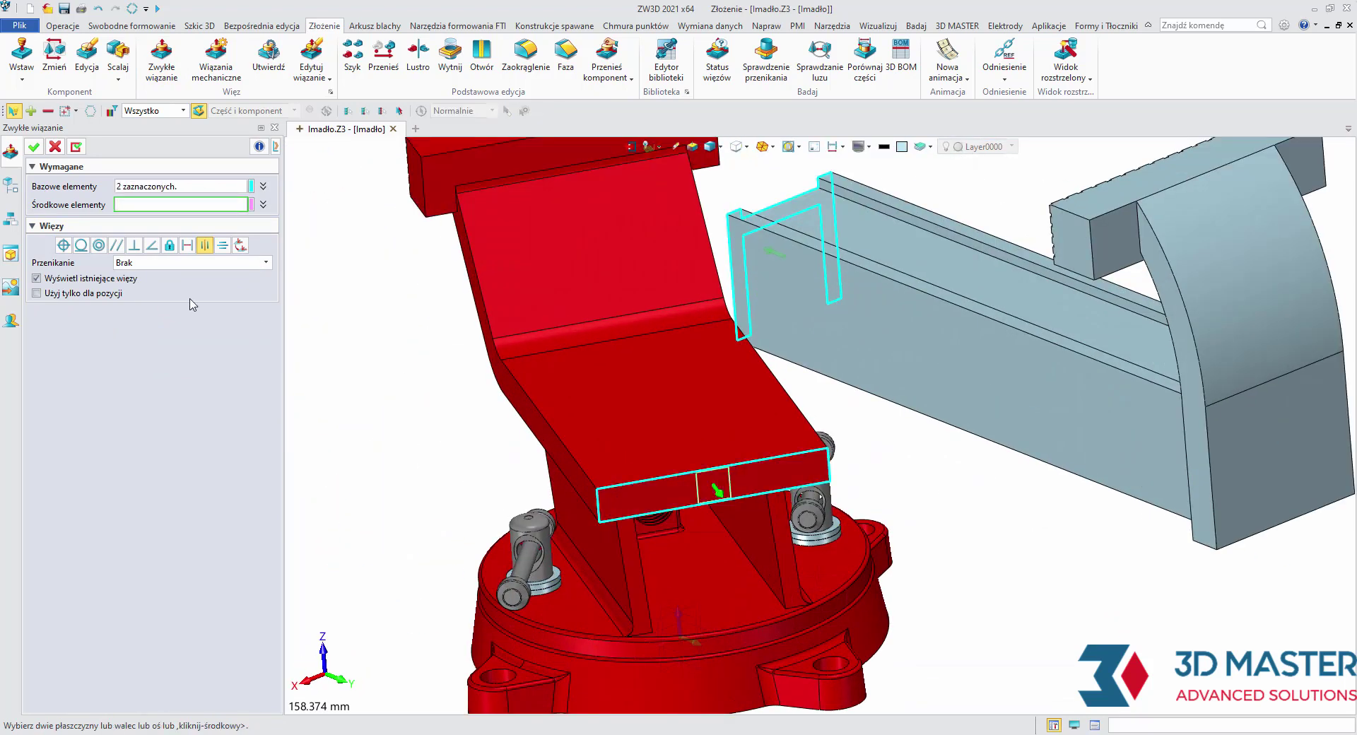
left_click(63, 246)
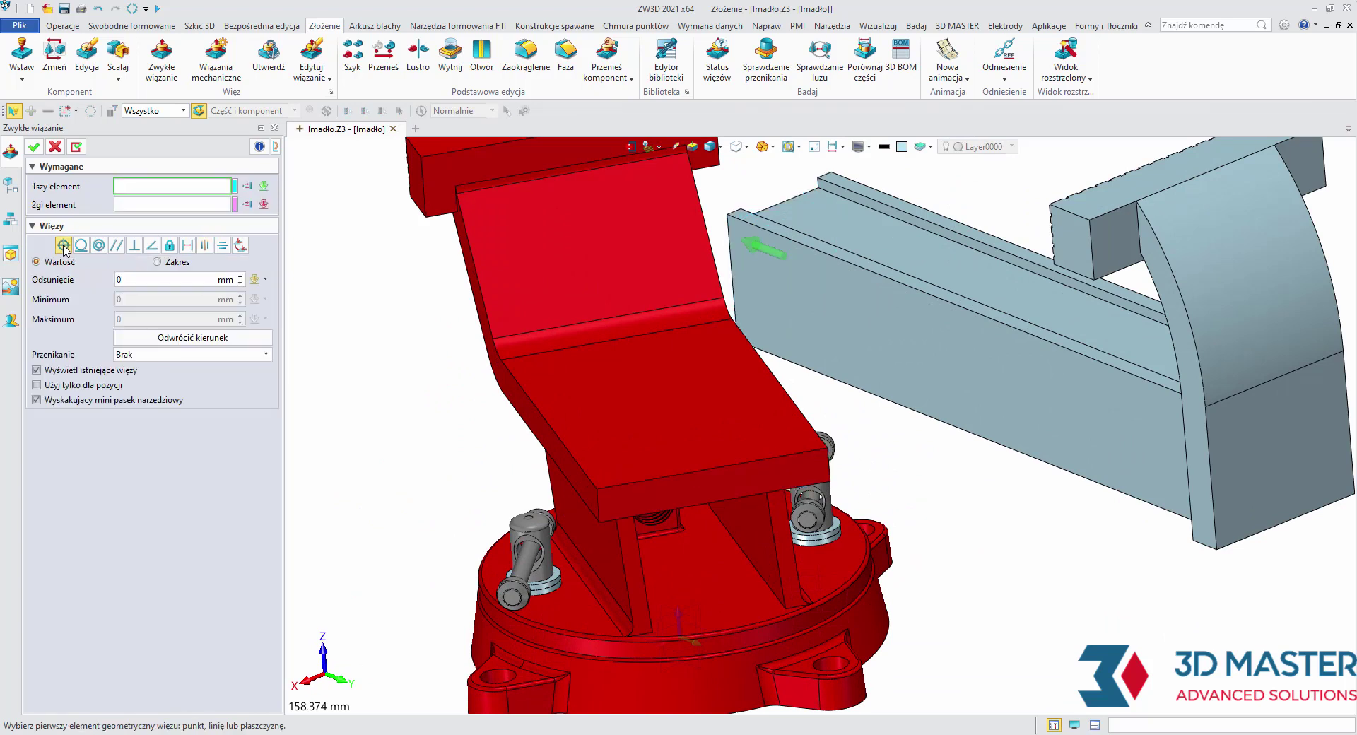
Step: Mate the red jaw face F32@Korpus_1 with gantry end face F2@Suwnica, direction reversed
left_click(750, 495)
middle_click_drag(749, 495, 511, 352)
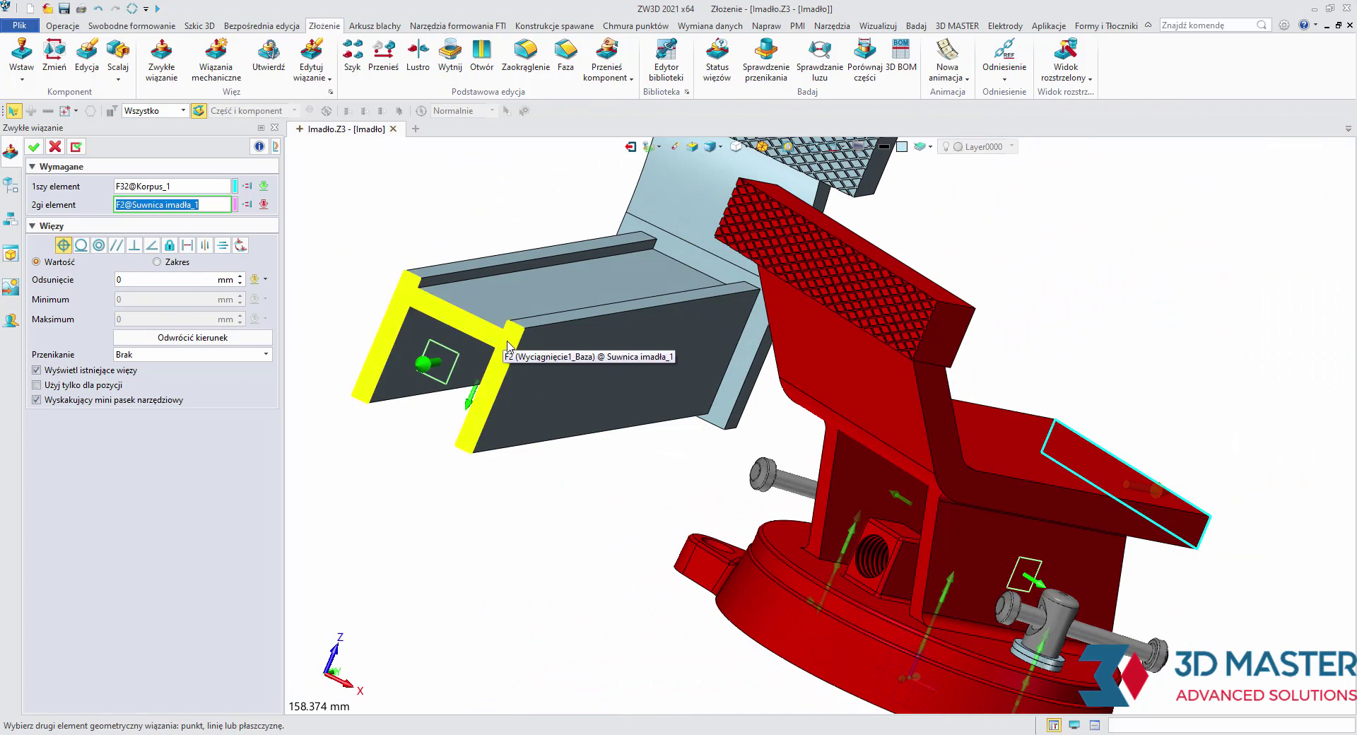
left_click(512, 351)
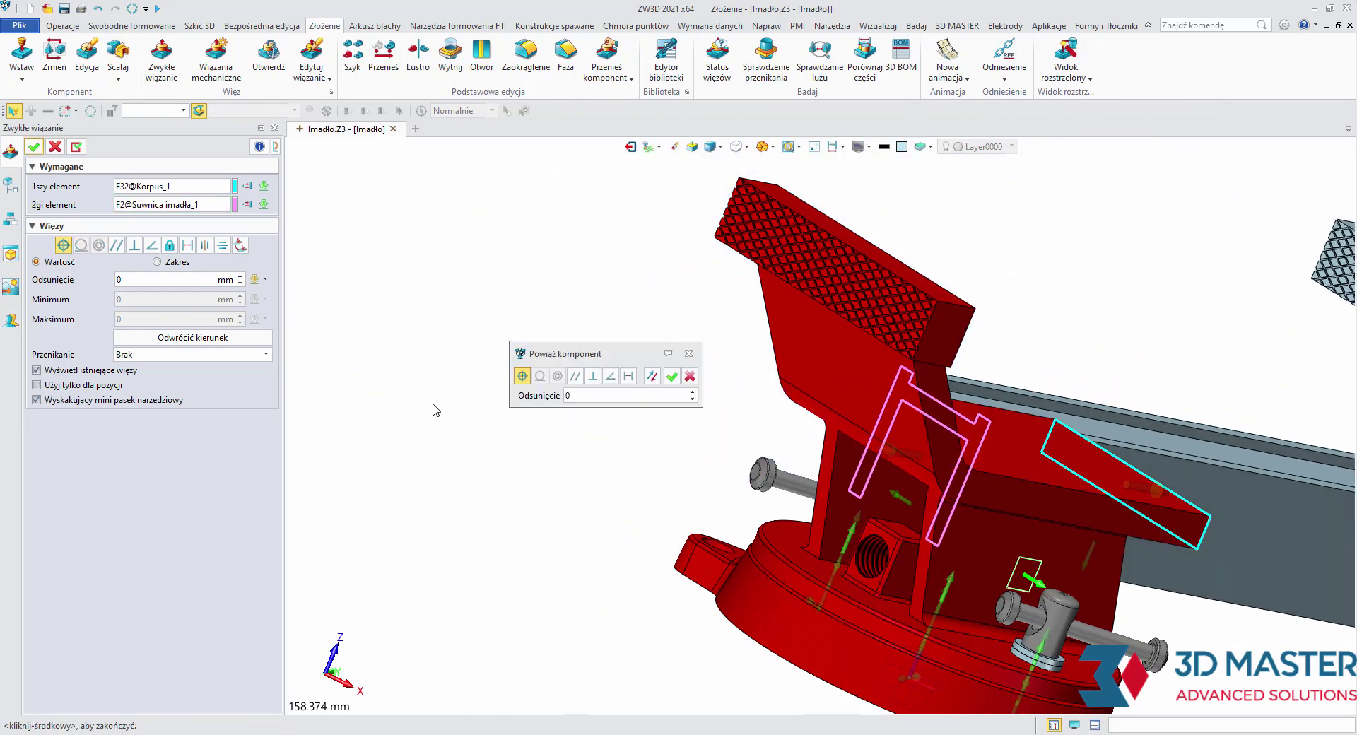
left_click(651, 376)
mouse_move(652, 376)
middle_mouse_down()
mouse_move(773, 520)
mouse_move(619, 550)
middle_mouse_up()
middle_click_drag(412, 601, 815, 510)
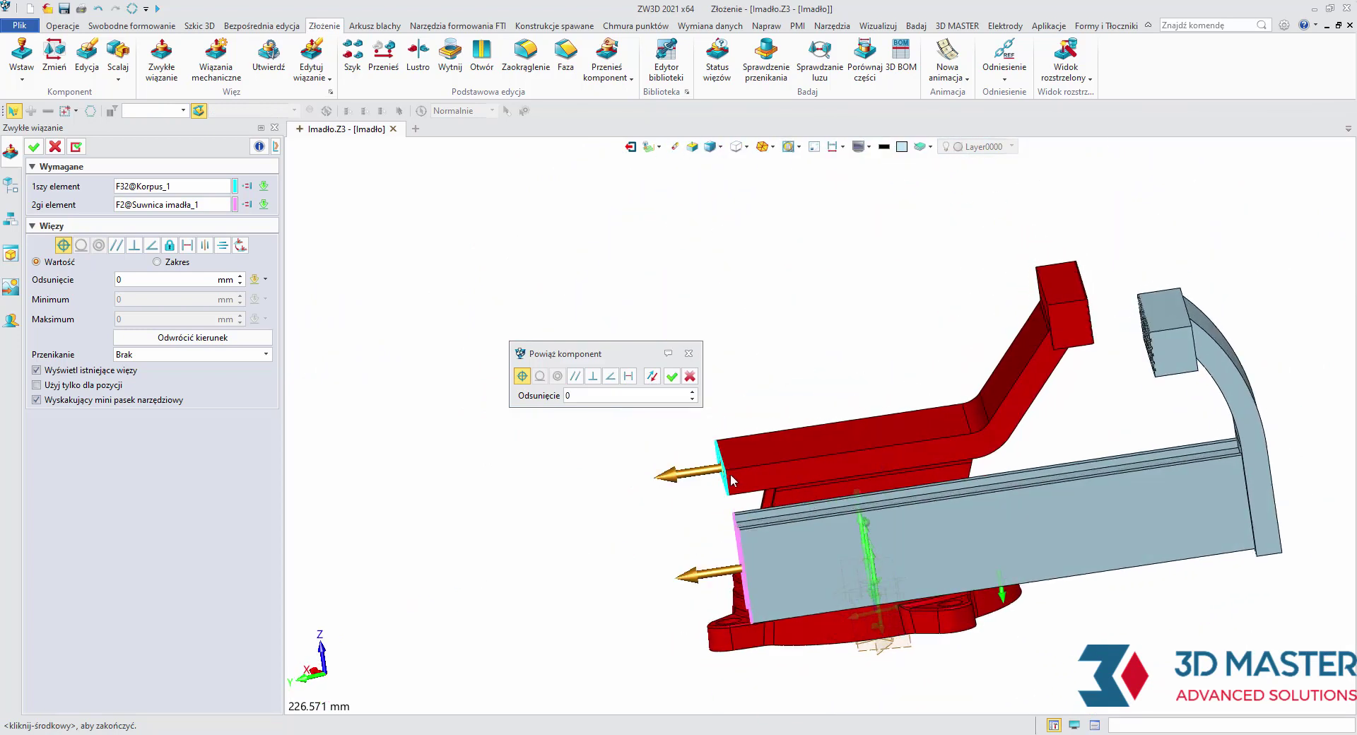
Step: Make the mate a range from minimum -17 to maximum 60 mm and confirm it
left_click(173, 266)
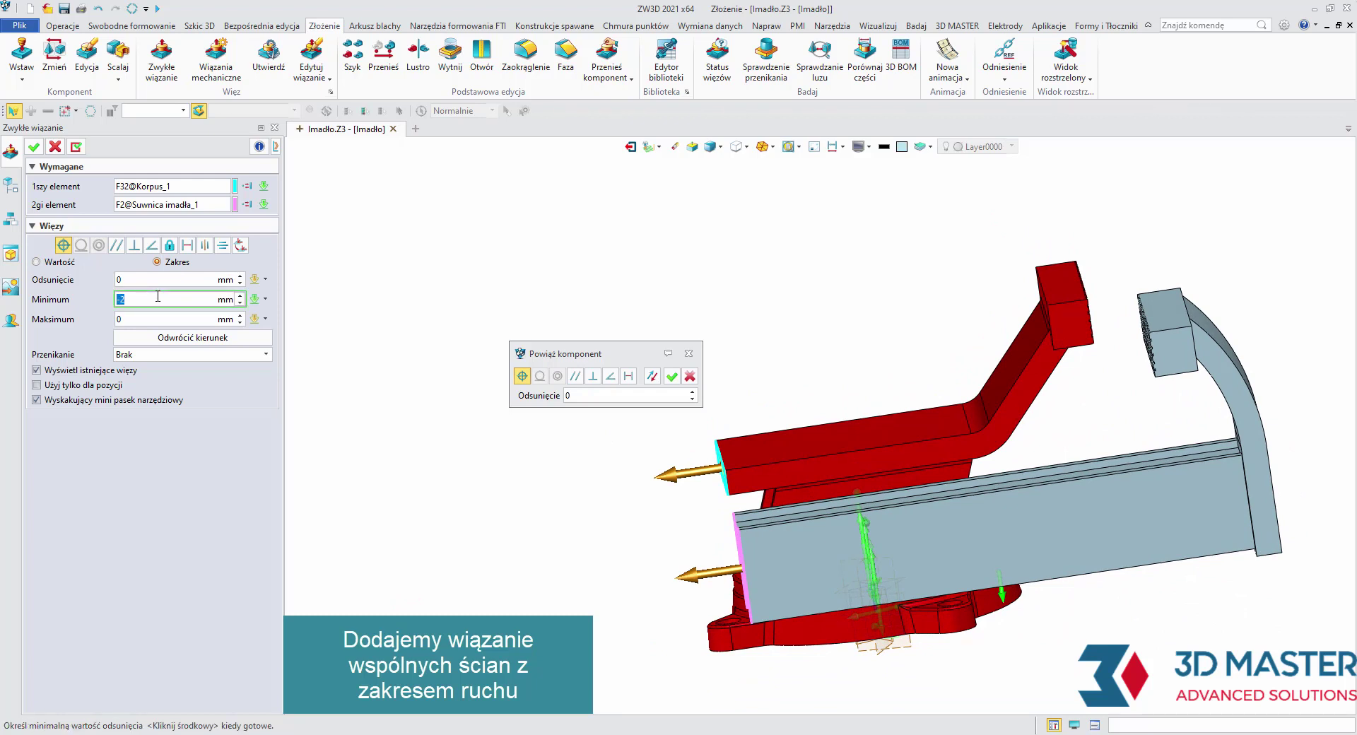
left_click(156, 280)
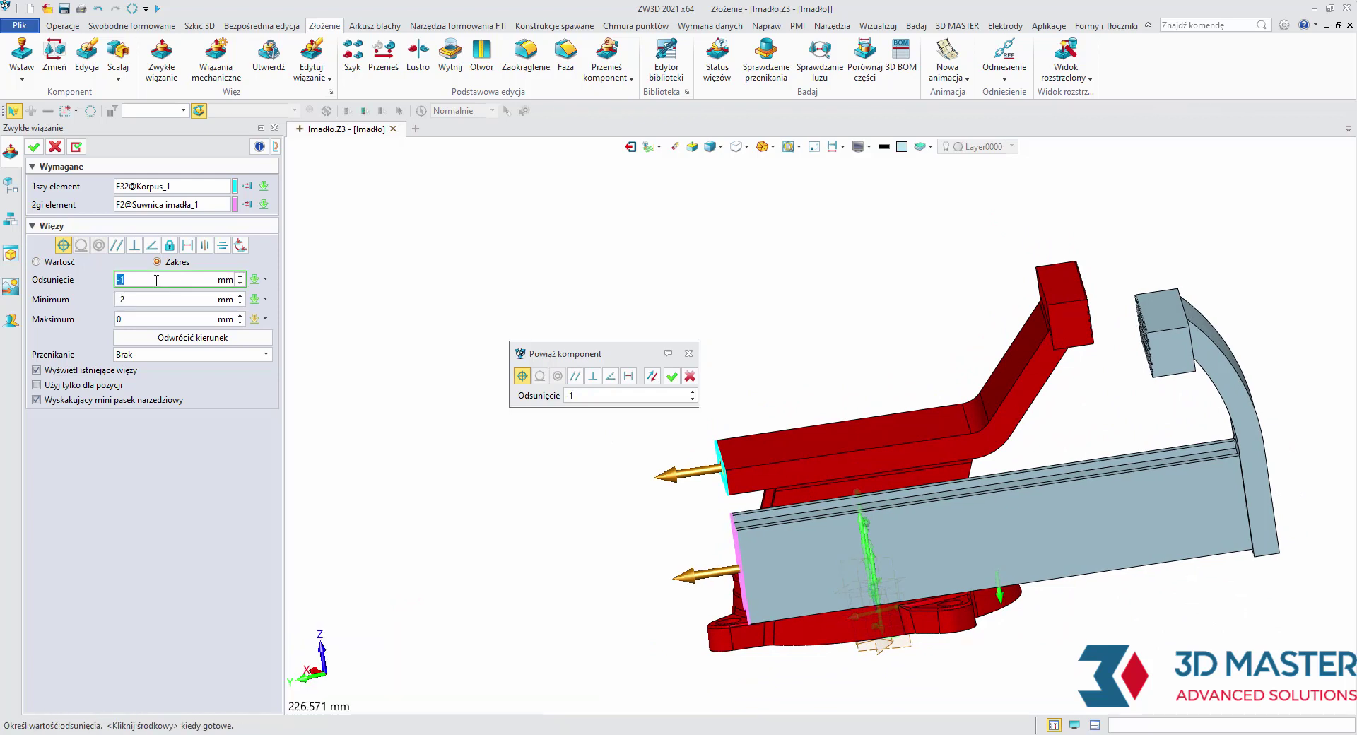
scroll(157, 280, "down", 4)
scroll(156, 280, "down", 4)
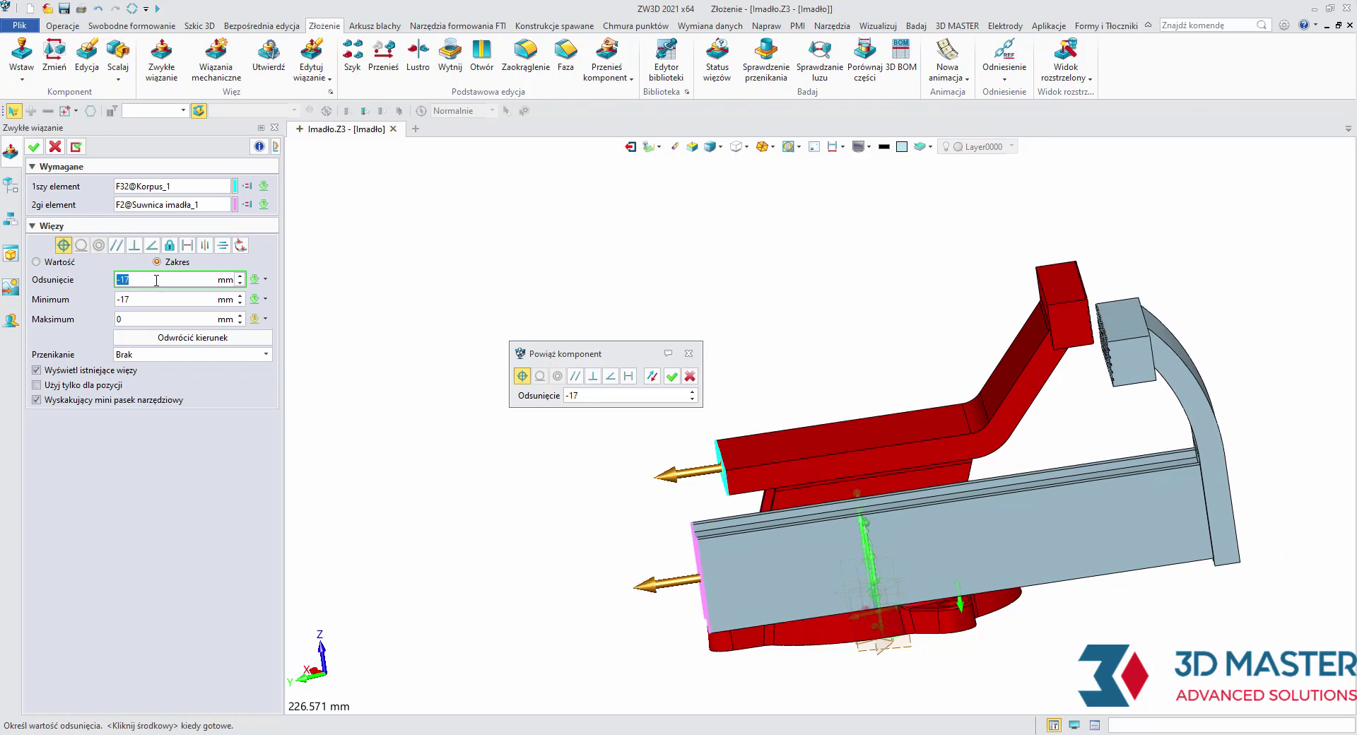
key("ctrl+f")
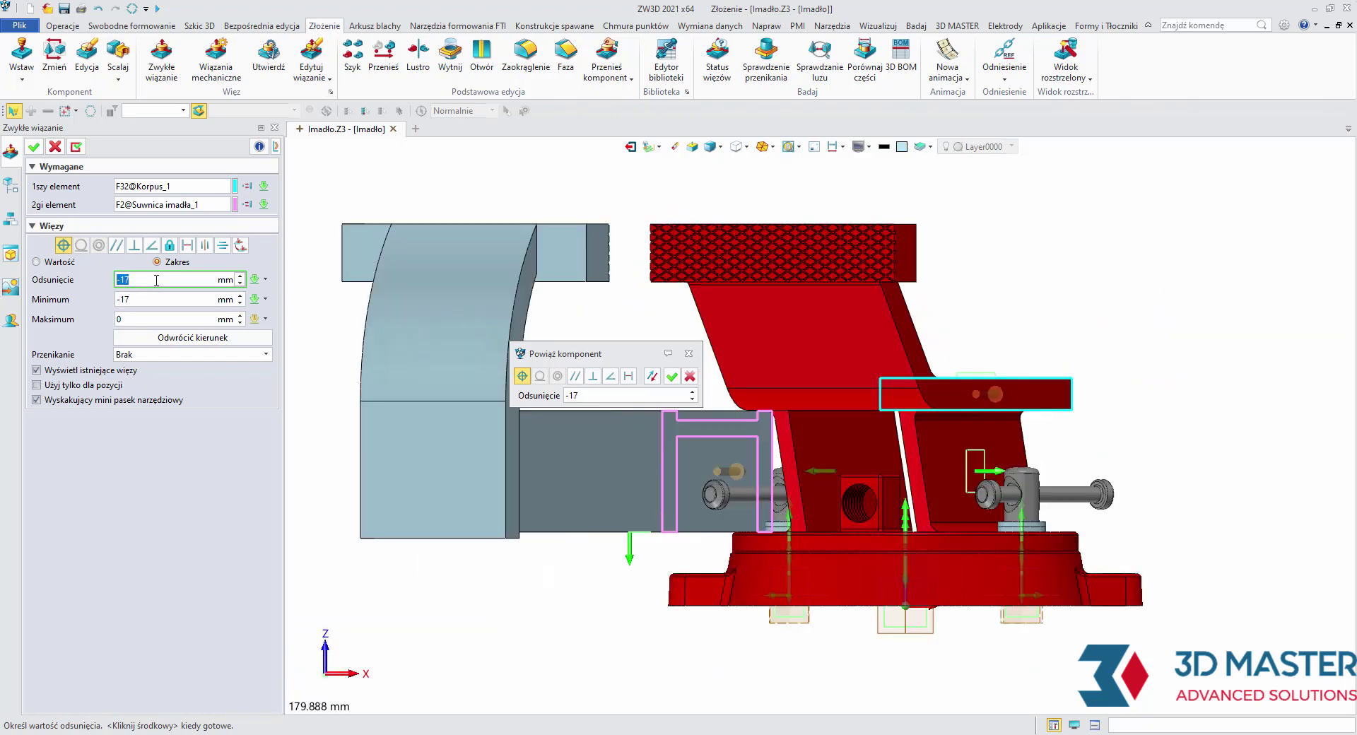
key("ctrl+k")
key("ctrl+t")
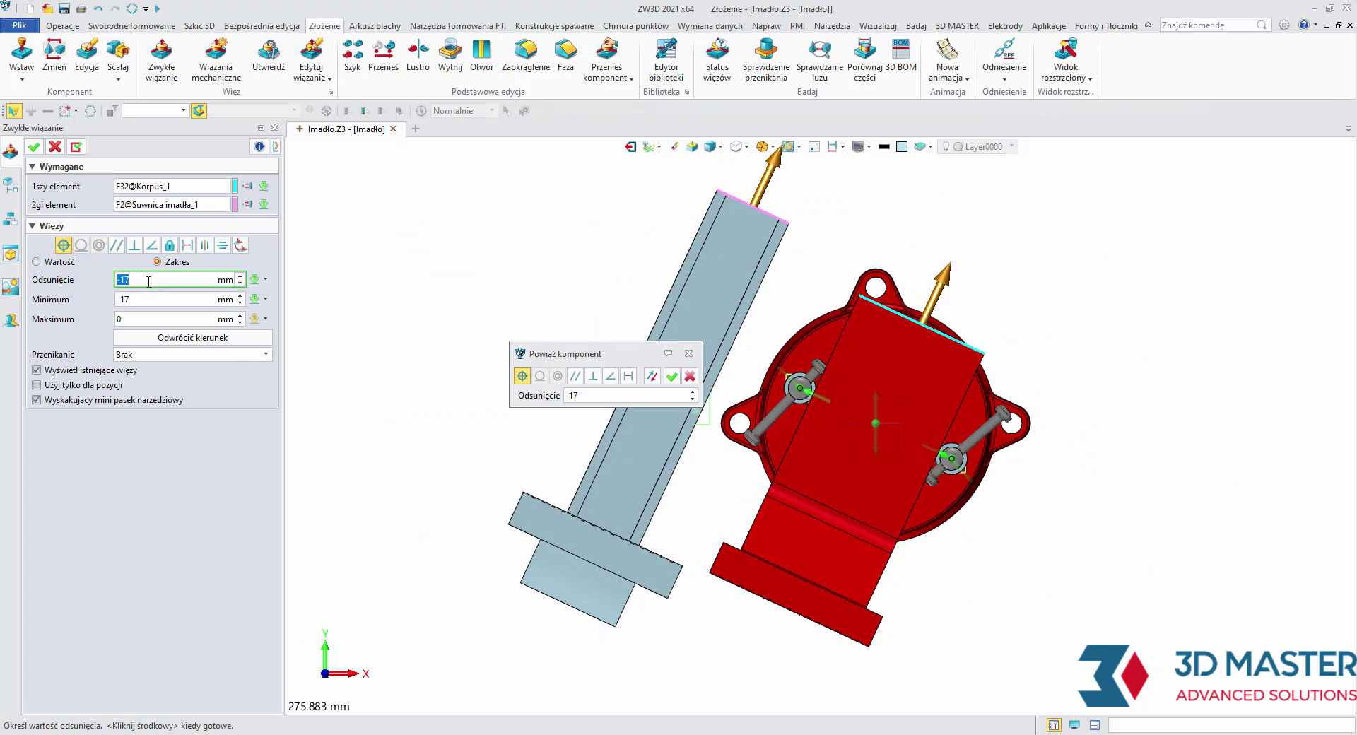
scroll(148, 281, "up", 5)
scroll(149, 282, "up", 5)
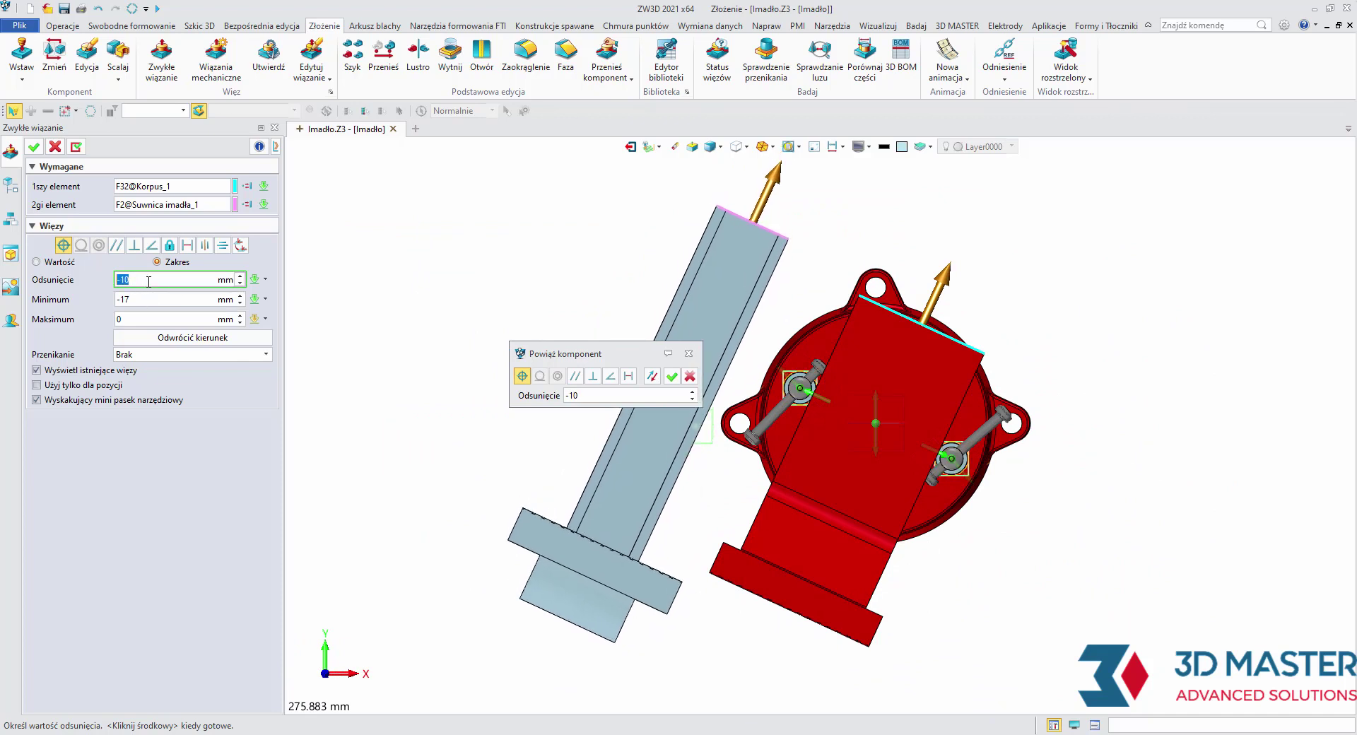
scroll(148, 282, "up", 5)
scroll(148, 282, "up", 4)
scroll(149, 282, "up", 5)
scroll(149, 281, "up", 5)
scroll(148, 281, "up", 5)
scroll(149, 282, "up", 4)
scroll(149, 282, "up", 6)
scroll(148, 281, "up", 5)
scroll(148, 282, "up", 6)
scroll(148, 281, "up", 5)
scroll(149, 282, "up", 4)
scroll(149, 282, "up", 4)
scroll(149, 282, "up", 5)
scroll(148, 281, "up", 4)
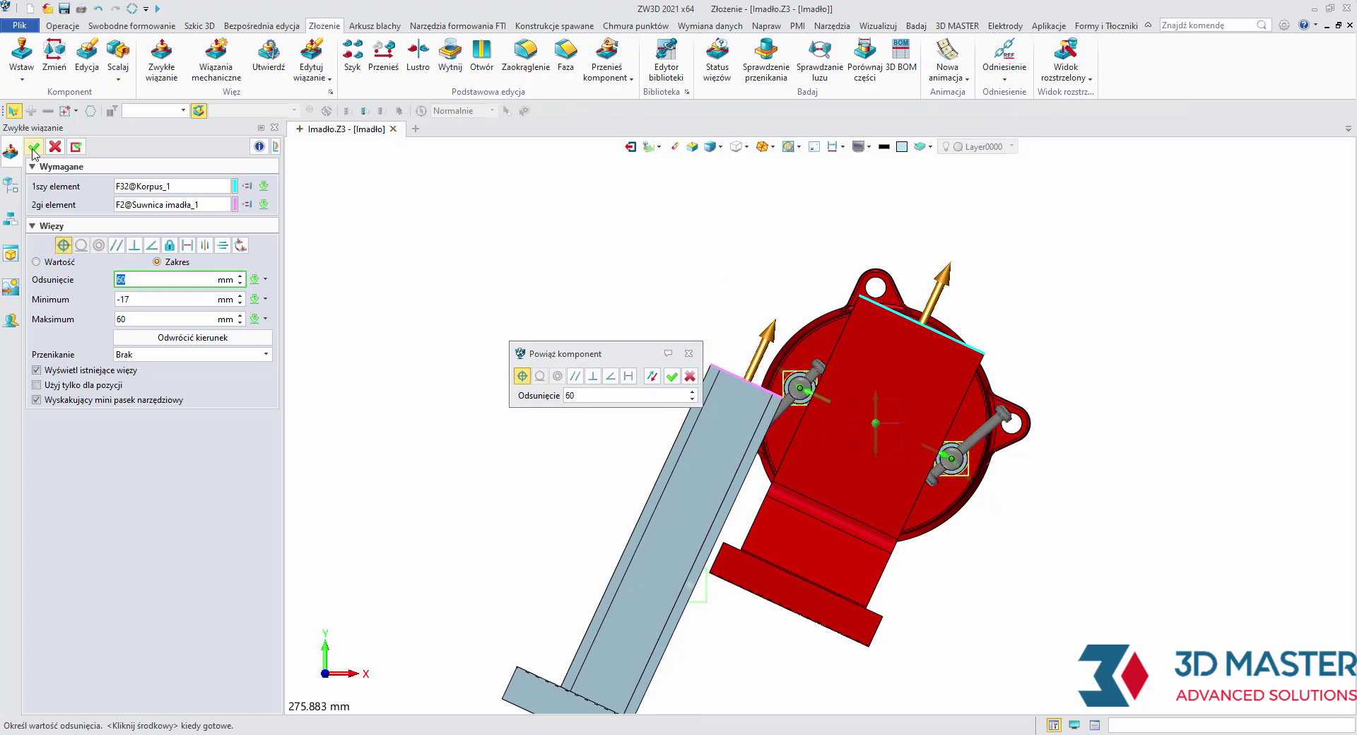
middle_click(311, 271)
Step: Add a Środek constraint: two Korpus side faces as base, two Suwnica faces centred between them
left_click(167, 63)
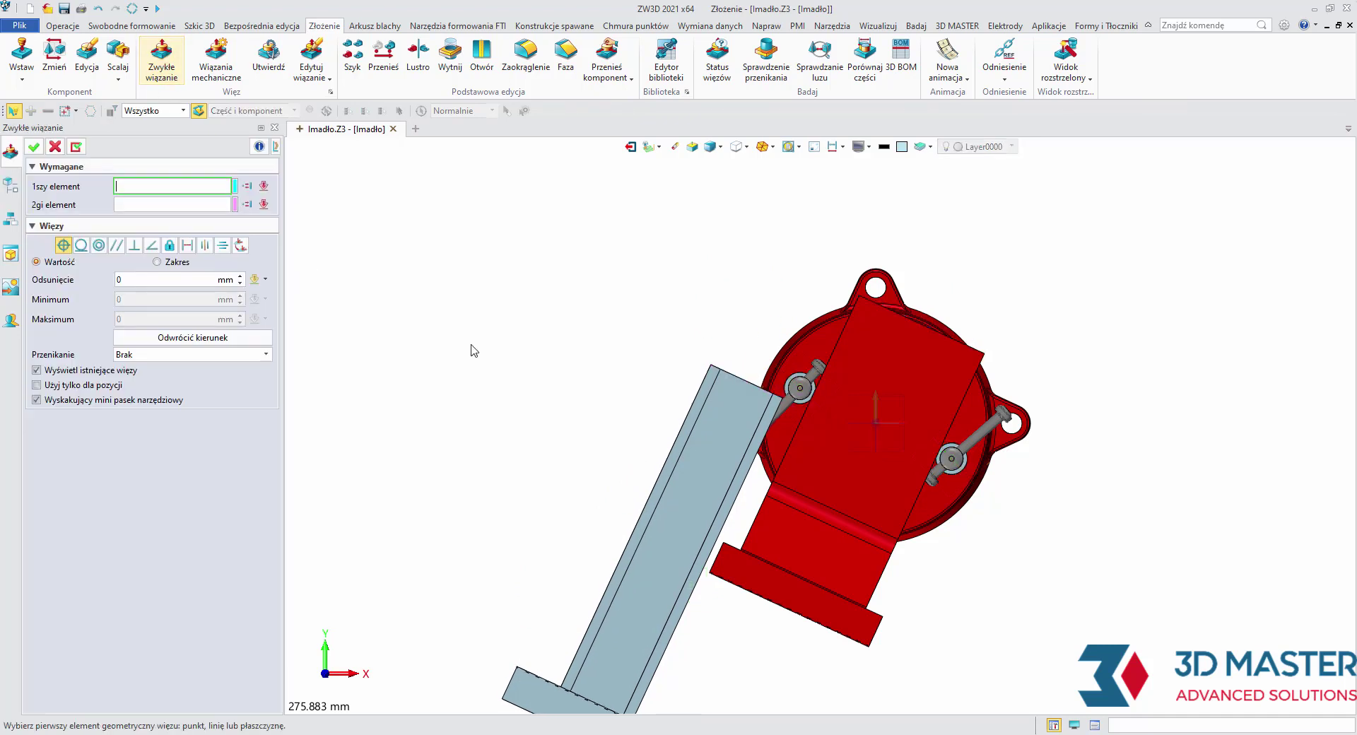
left_click(205, 245)
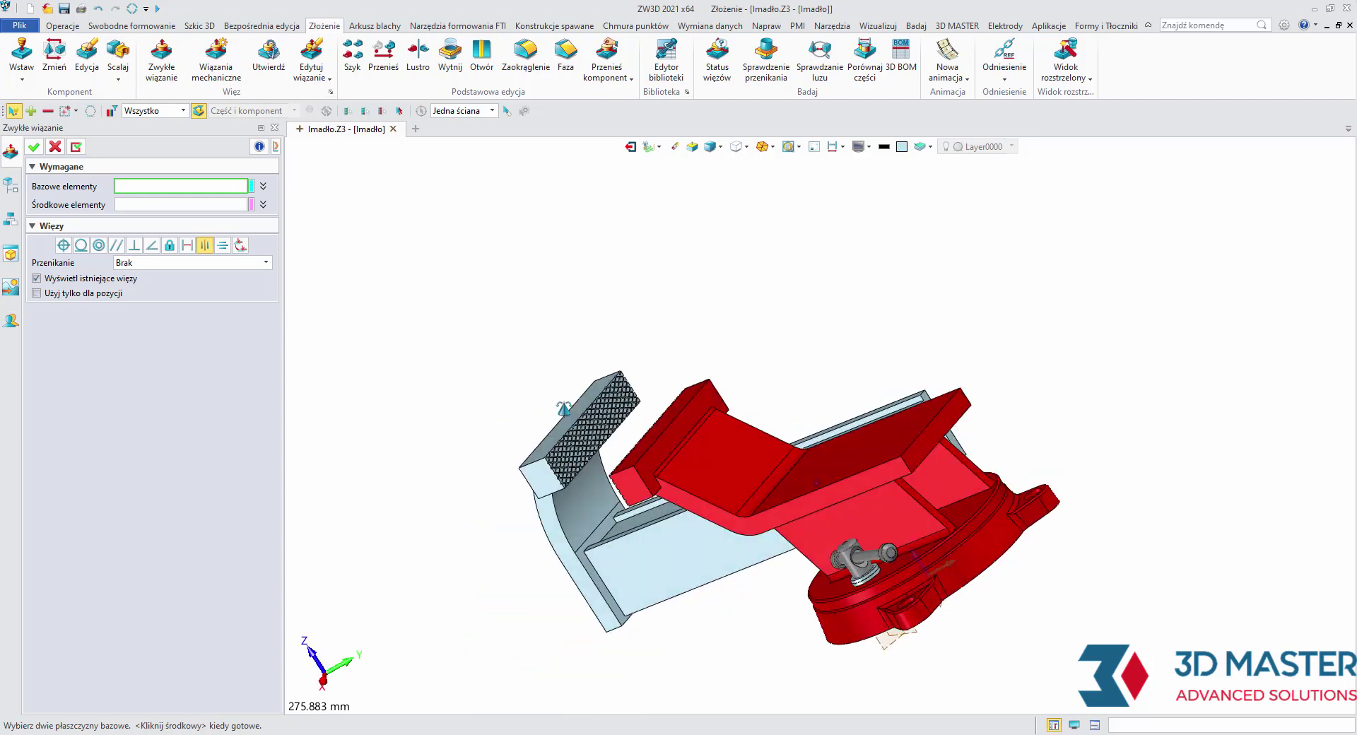
right_click_drag(357, 258, 464, 443)
left_click(673, 526)
mouse_move(673, 526)
right_mouse_down()
mouse_move(958, 494)
mouse_move(425, 441)
right_mouse_up()
left_click(740, 524)
left_click(958, 494)
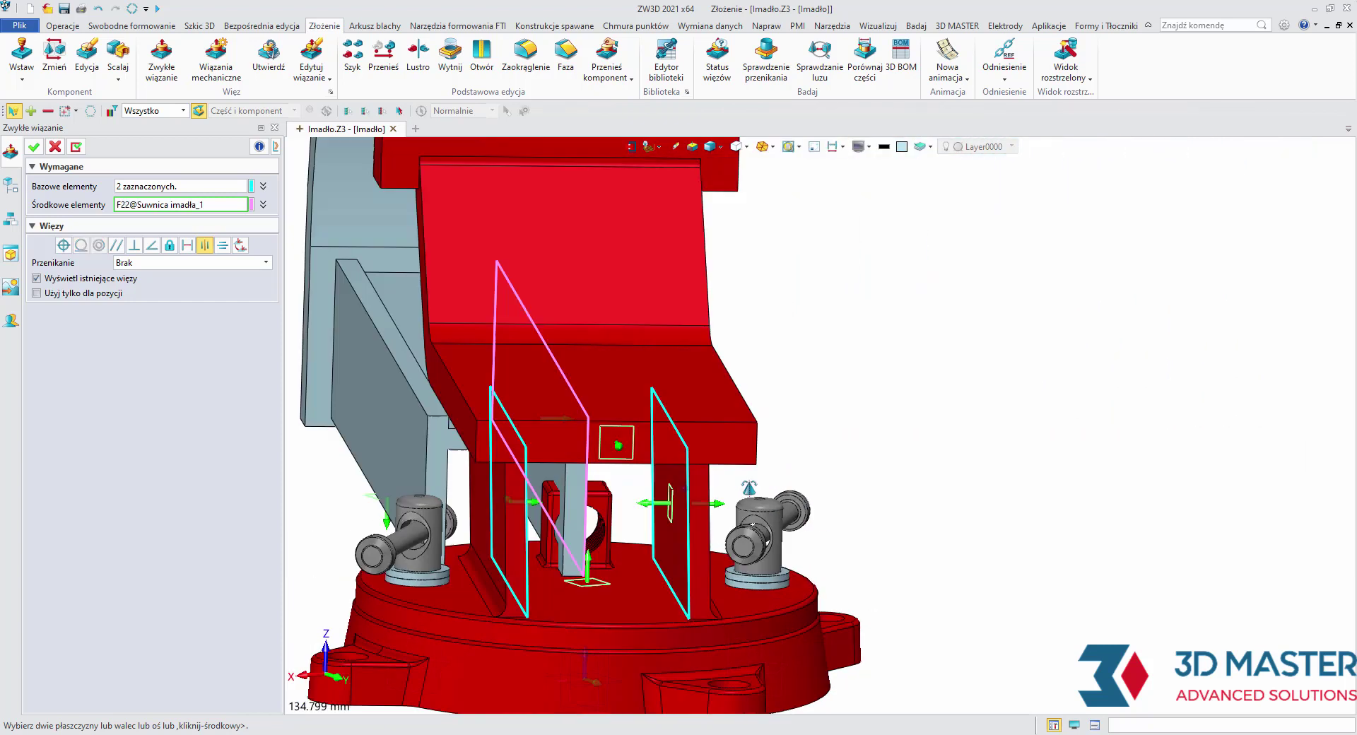
left_click(425, 442)
left_click(423, 439)
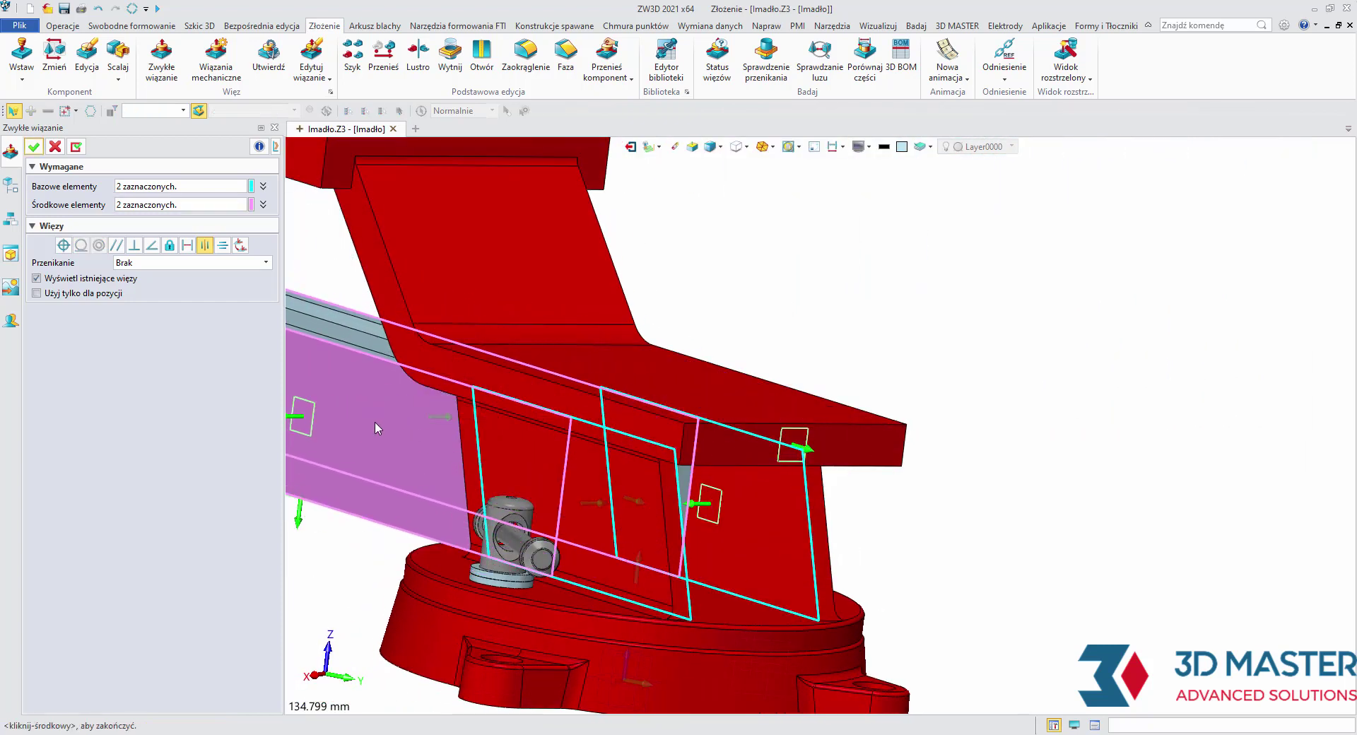
left_click(33, 146)
right_click_drag(566, 424, 424, 491)
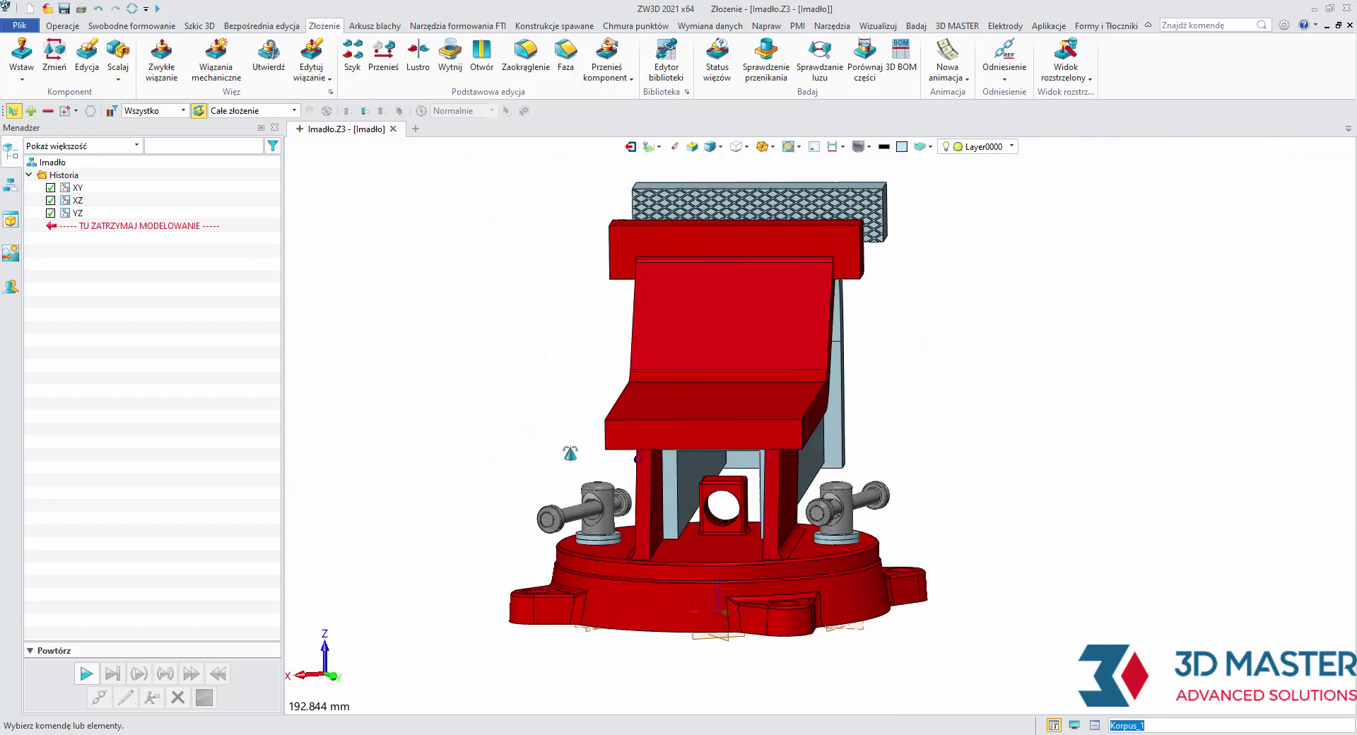
Step: Orbit around the vise and switch the Manager panel from Historia to the assembly tree
scroll(423, 491, "down", 3)
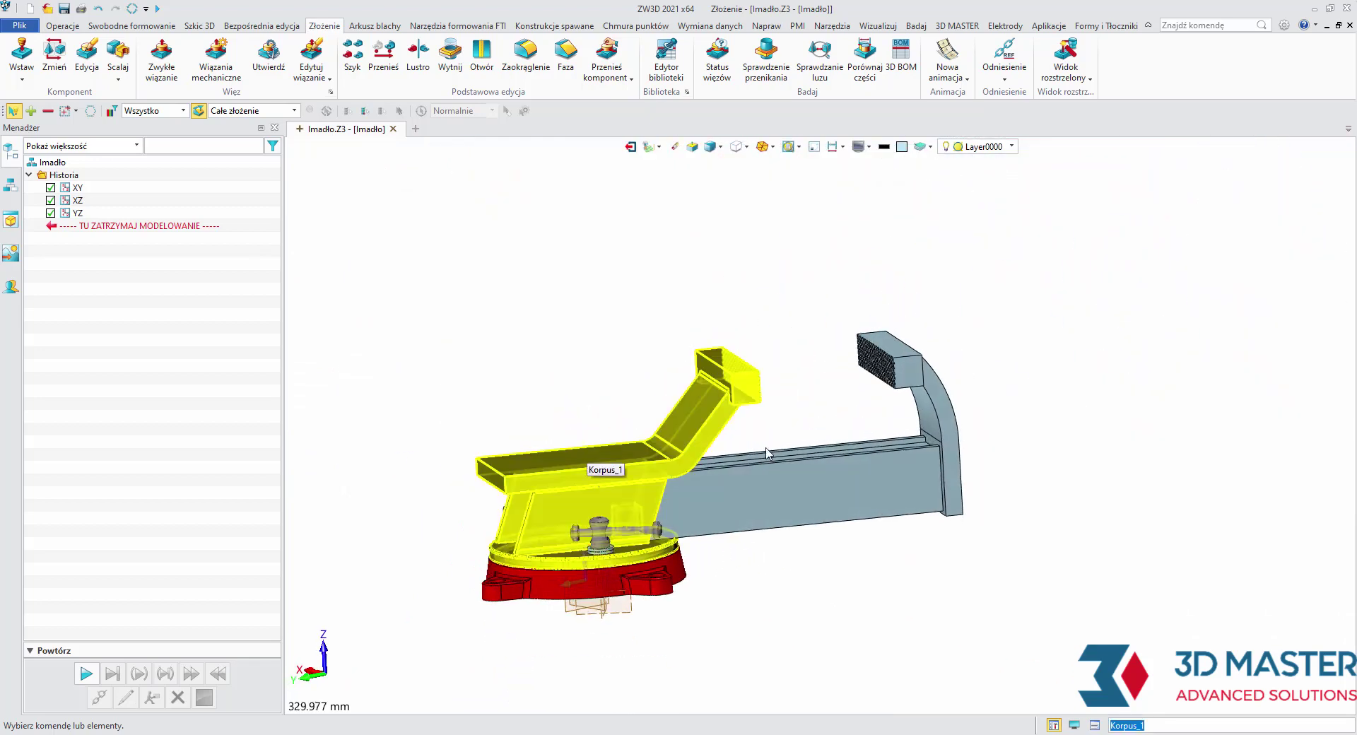
right_click_drag(423, 491, 745, 497)
middle_click_drag(746, 497, 743, 497)
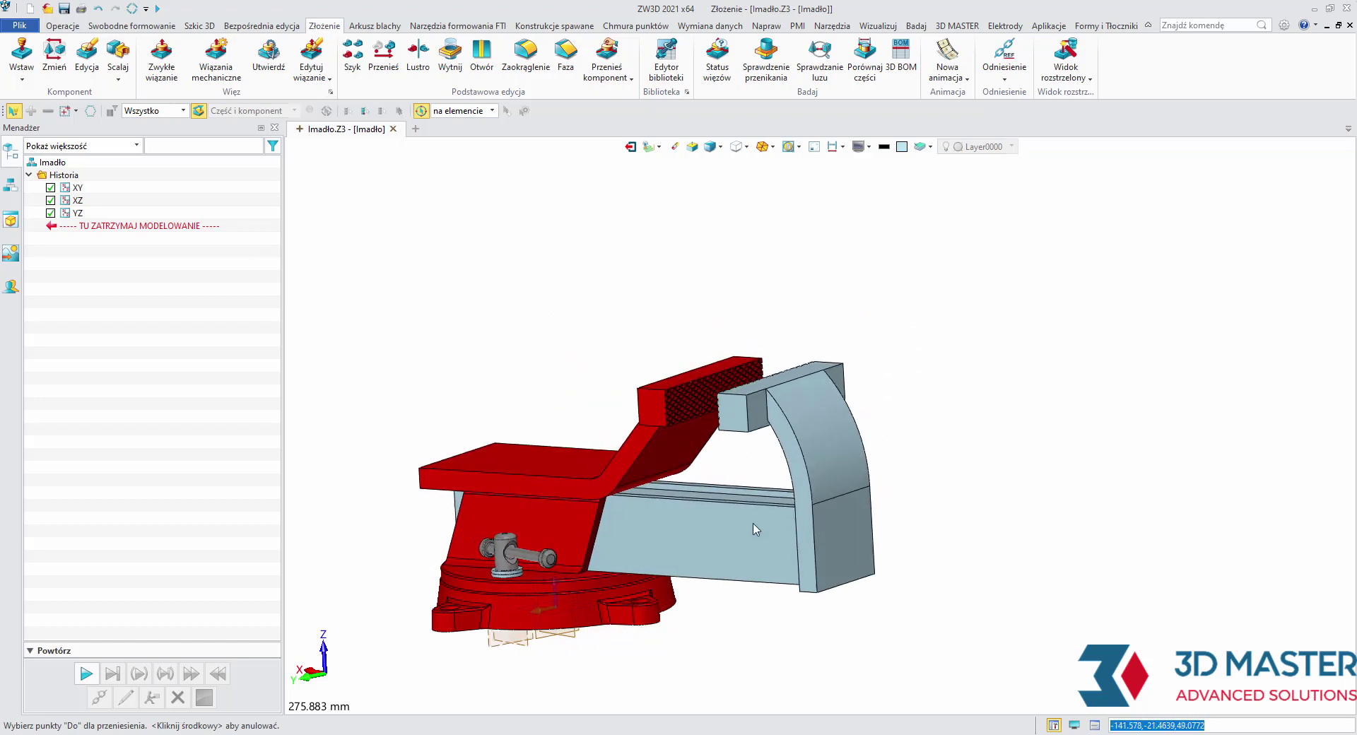
right_click_drag(743, 497, 682, 403)
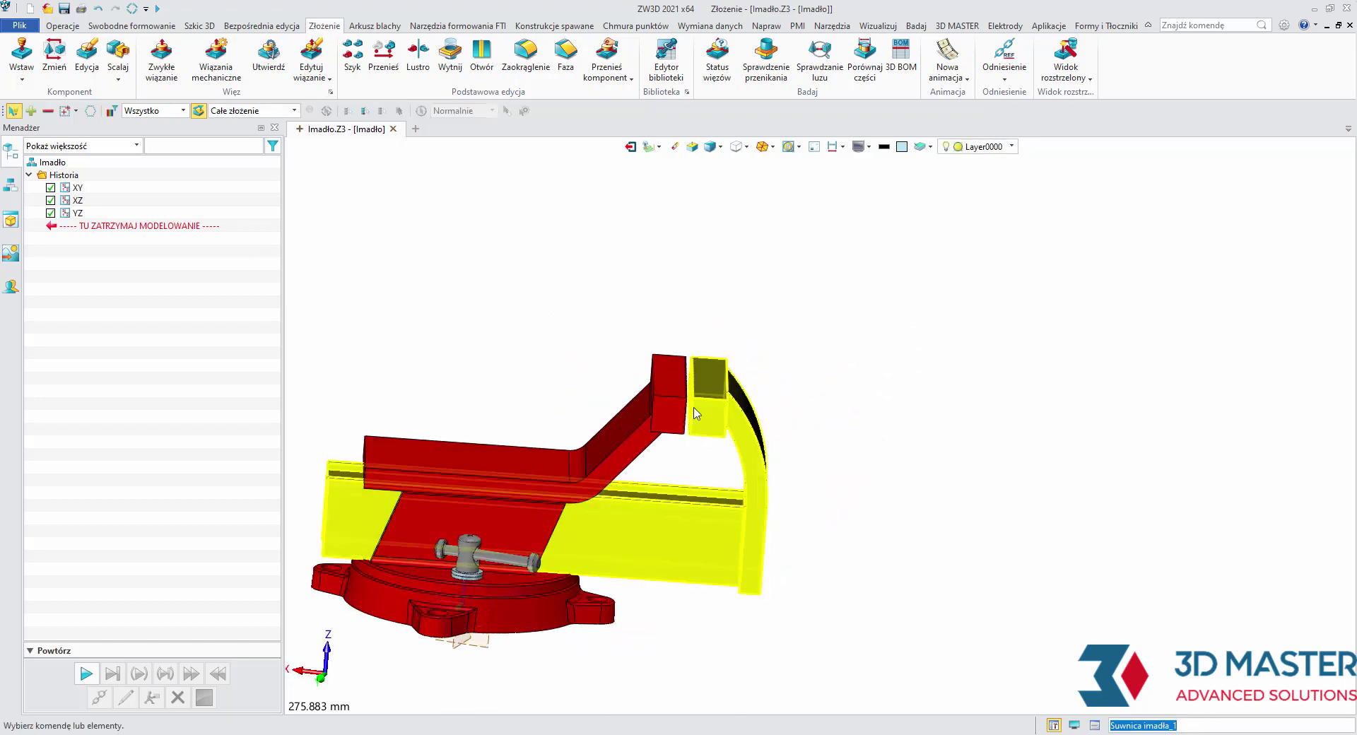
scroll(682, 402, "up", 5)
left_click(10, 186)
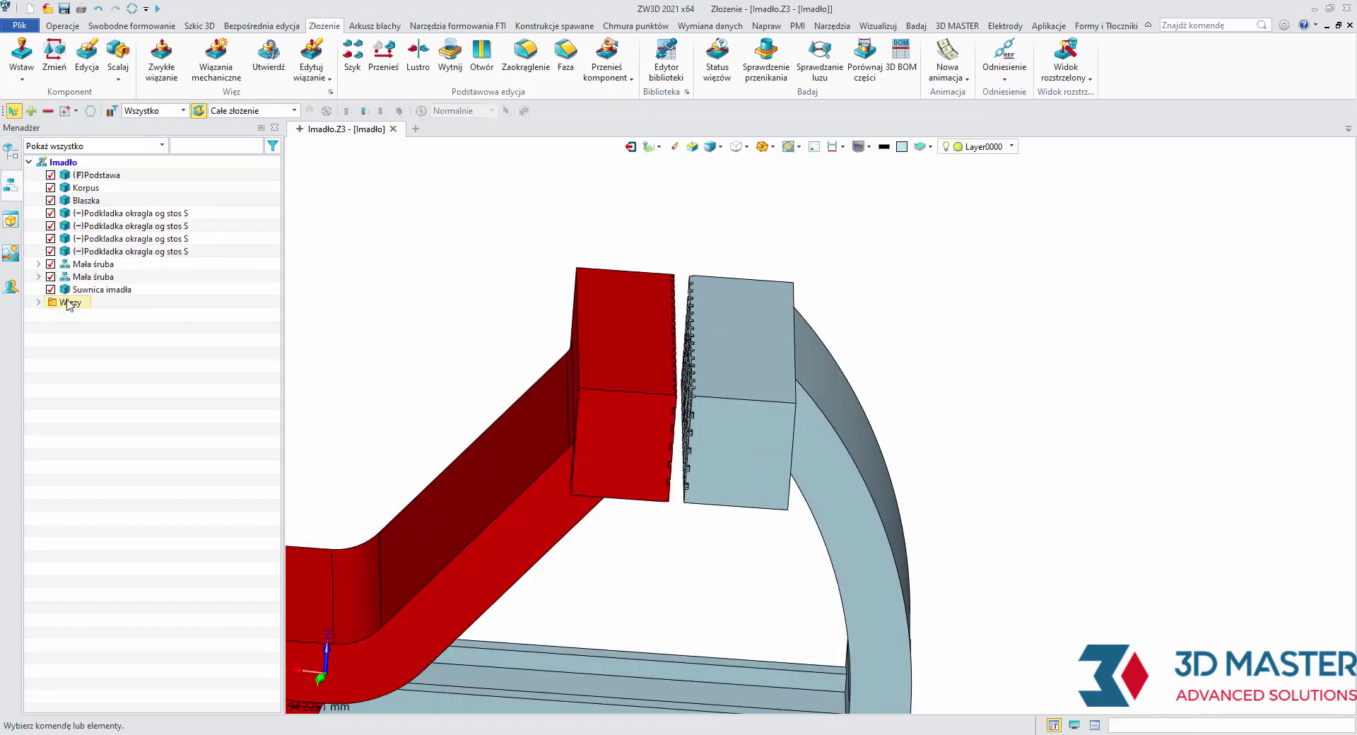
Step: Redefine the Wspólne 10 constraint with offset -19 mm and maximum 60, then accept it
left_click(39, 302)
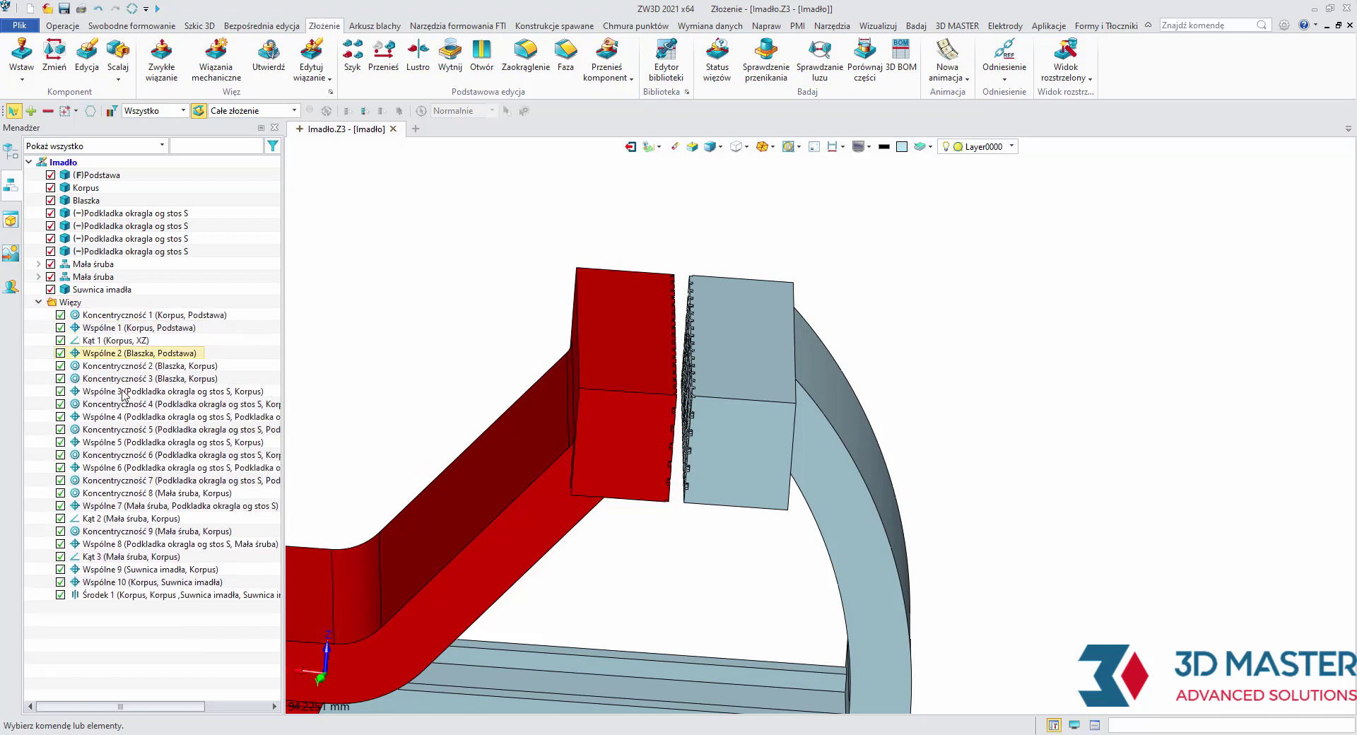
right_click(145, 582)
left_click(194, 412)
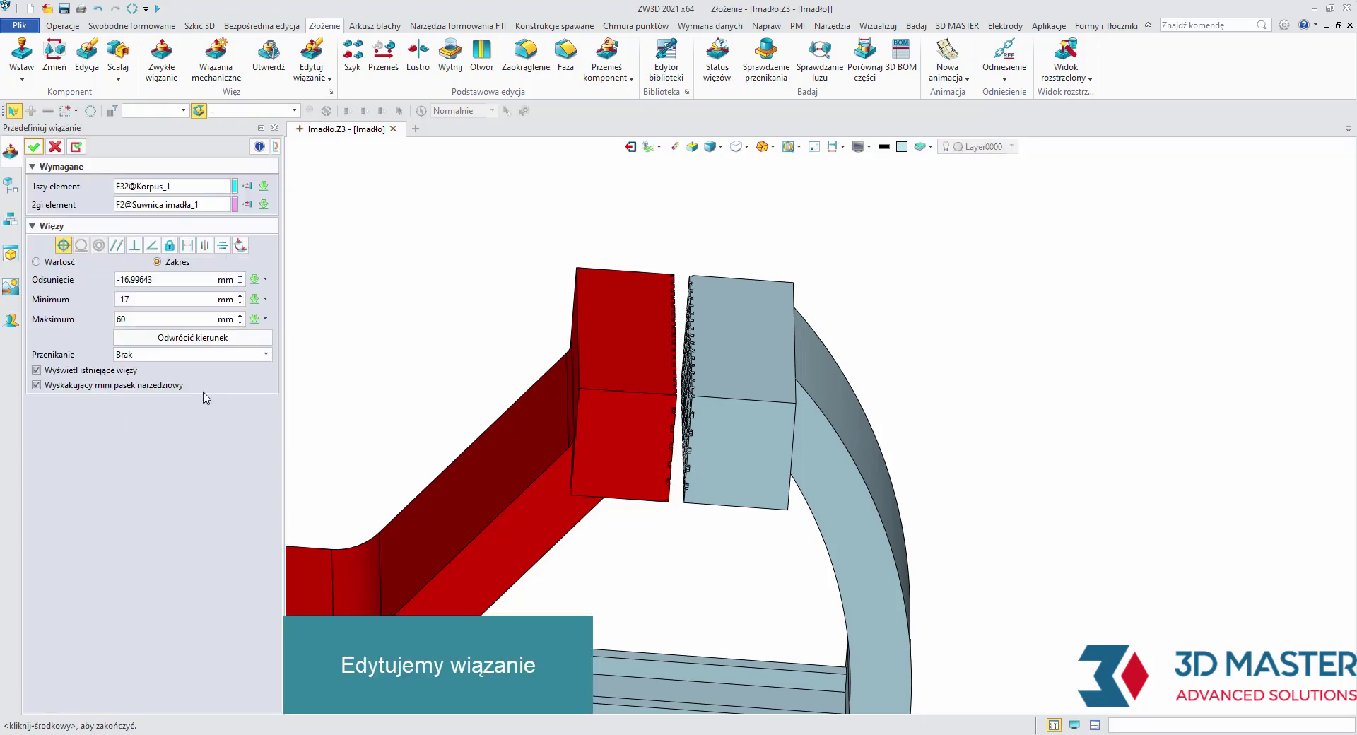
scroll(151, 296, "down", 1)
left_click(157, 280)
scroll(156, 279, "down", 1)
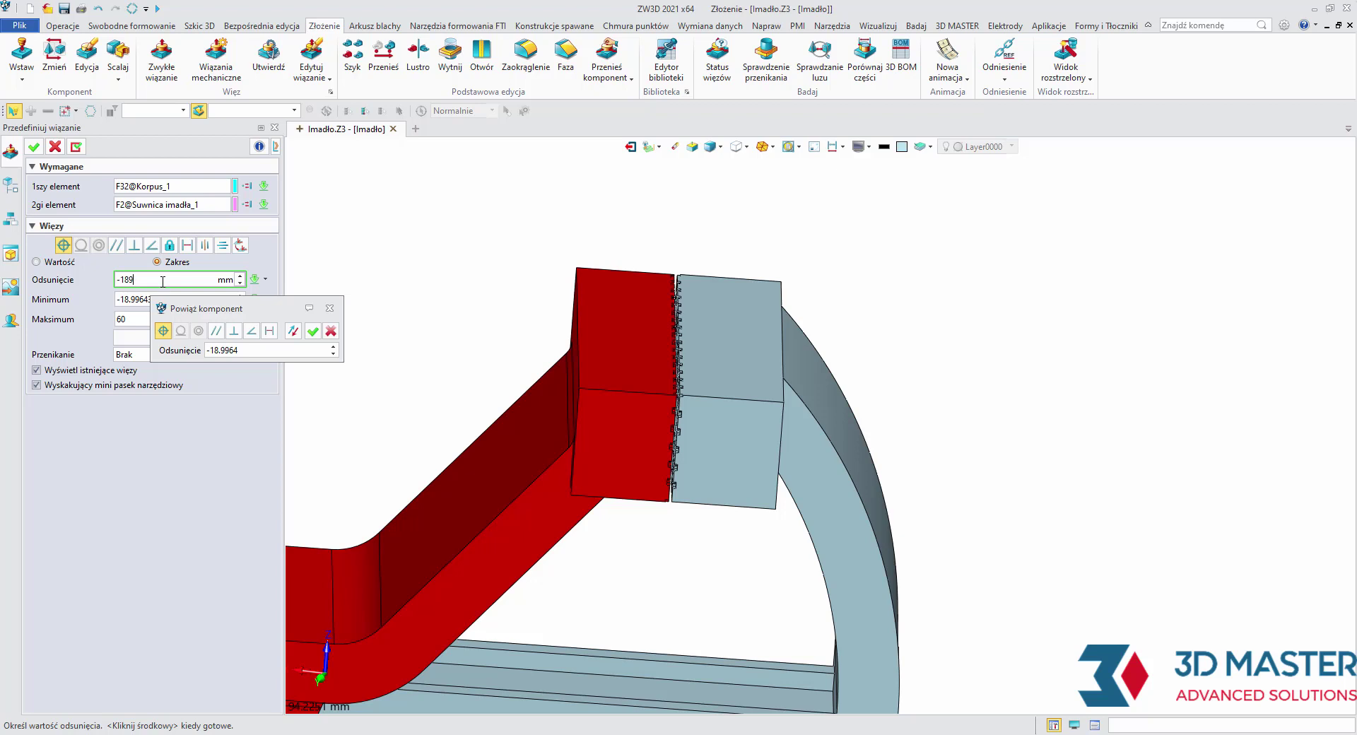
key("Return")
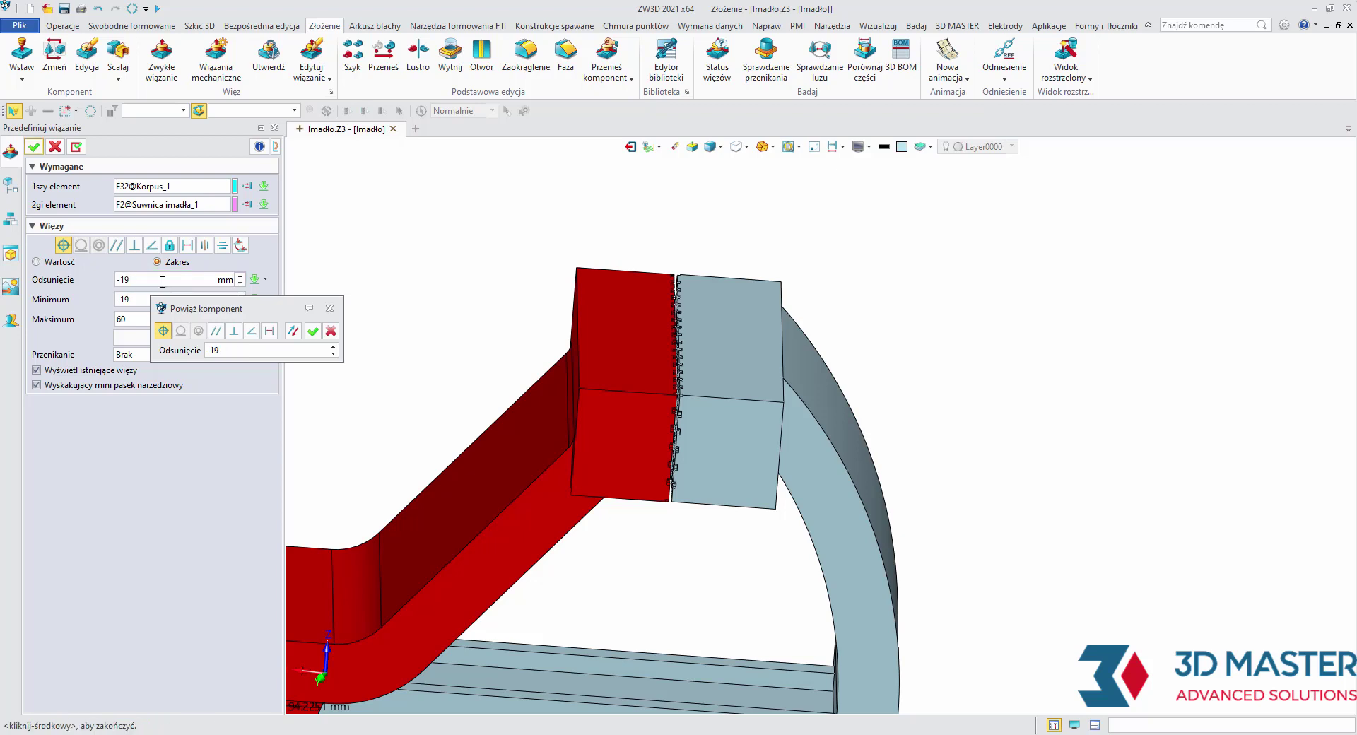
middle_click(164, 189)
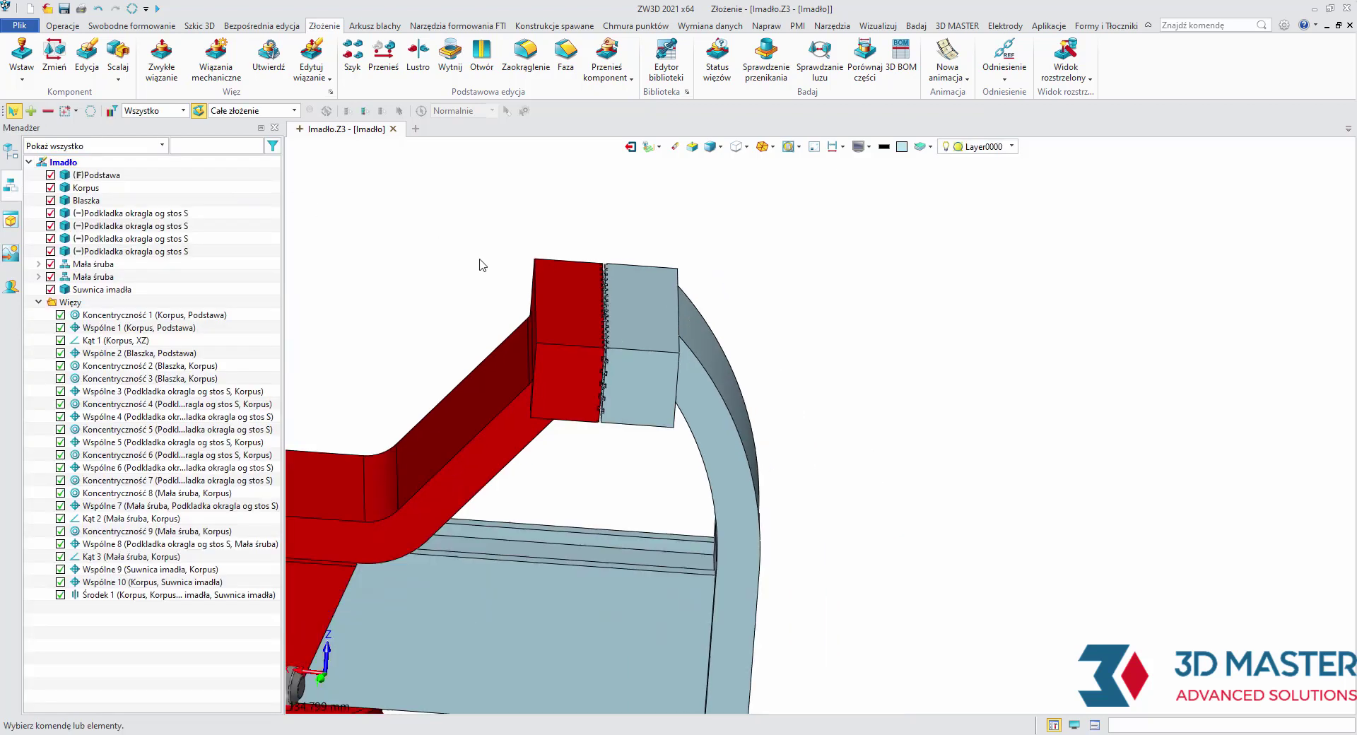
Step: Edit Suwnica imadła in place and copy the Korpus hole's circular edge in as reference geometry
middle_click_drag(636, 439, 666, 461)
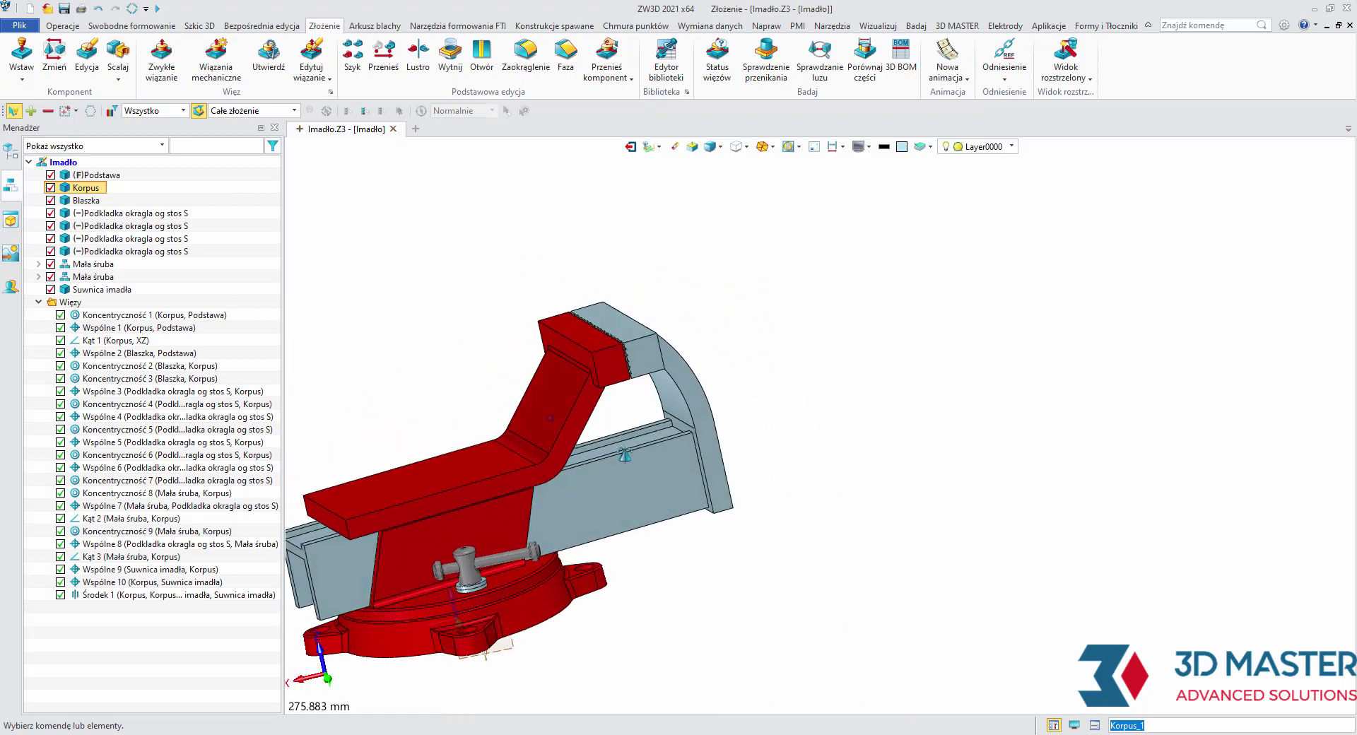
double_click(665, 461)
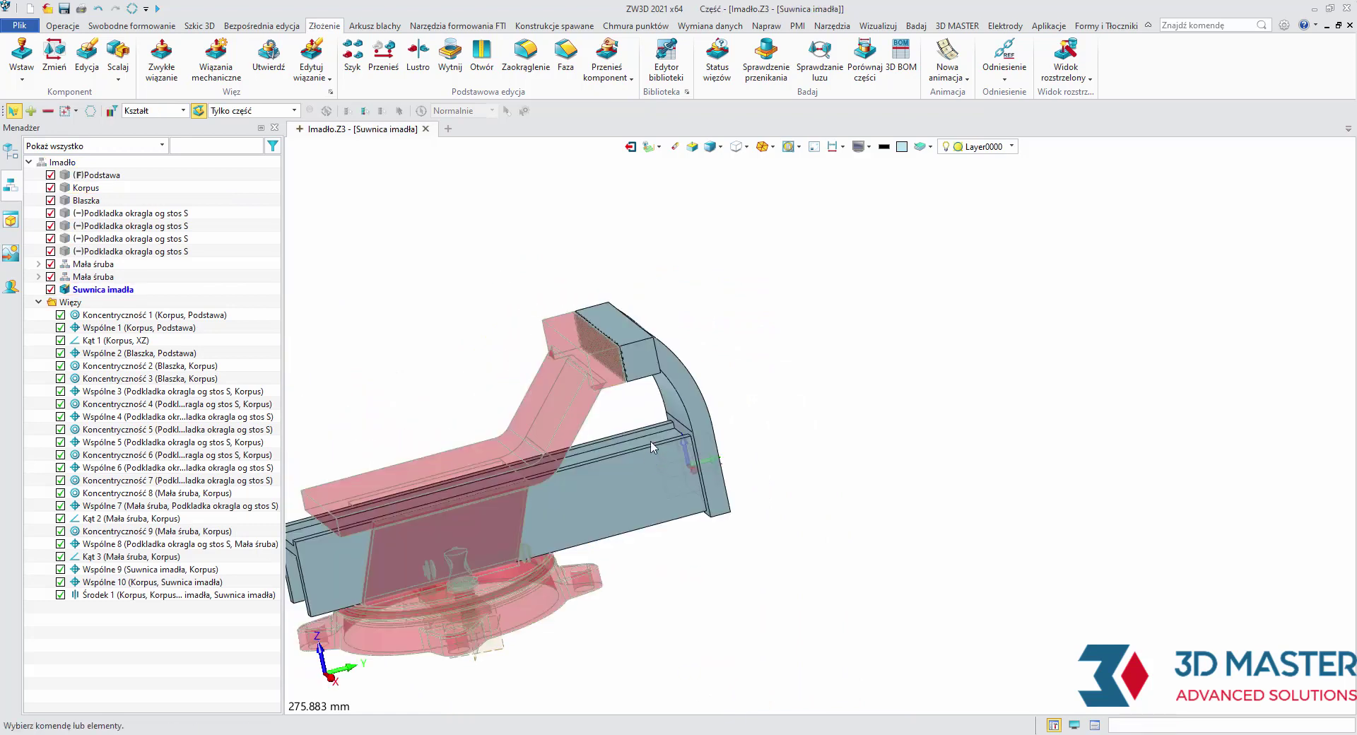
left_click(994, 58)
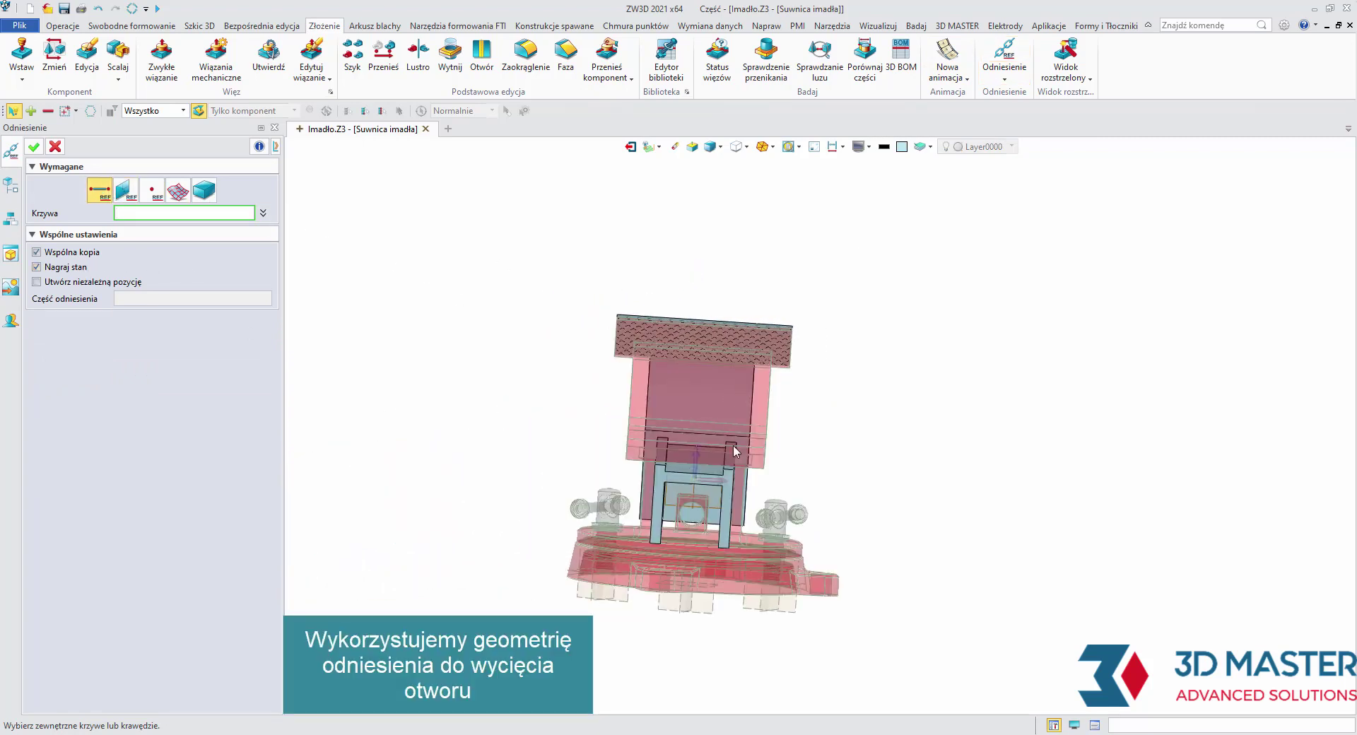
left_click(663, 519)
middle_click(663, 518)
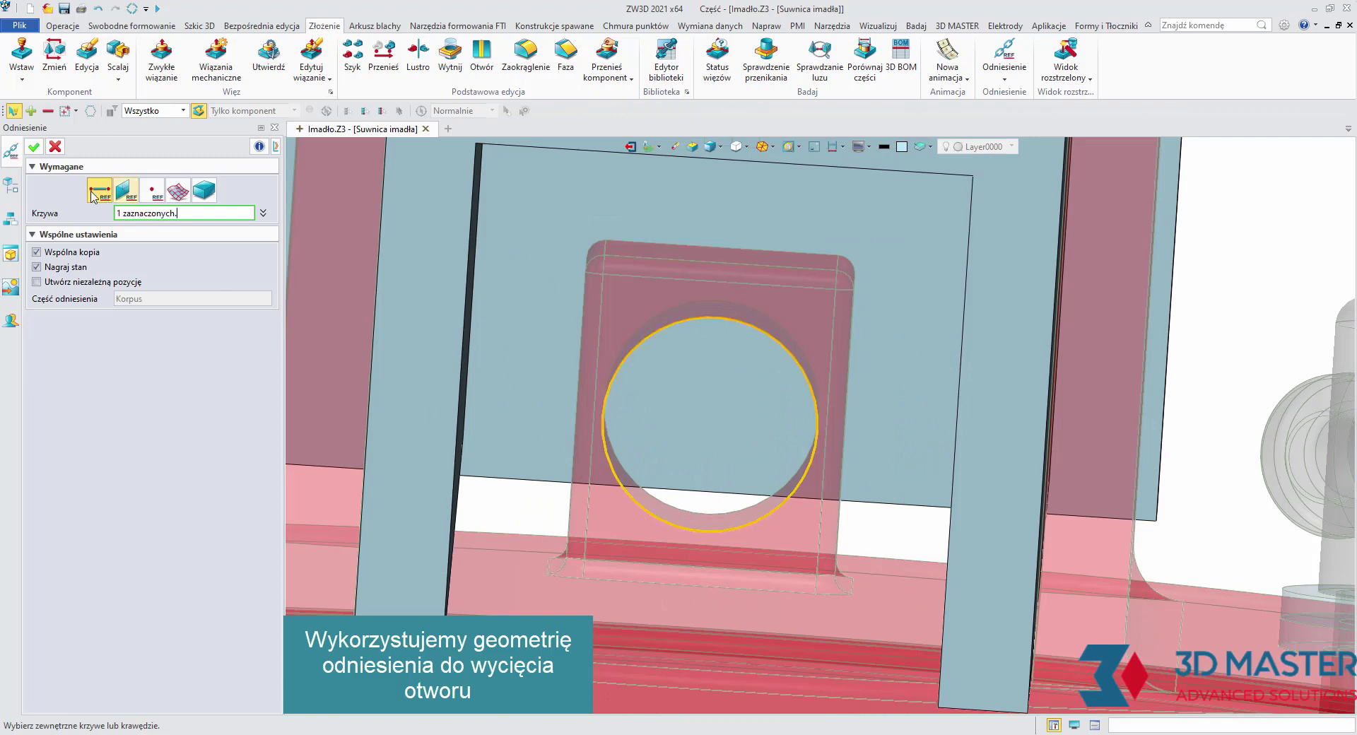
scroll(715, 392, "down", 3)
middle_click_drag(715, 393, 833, 205)
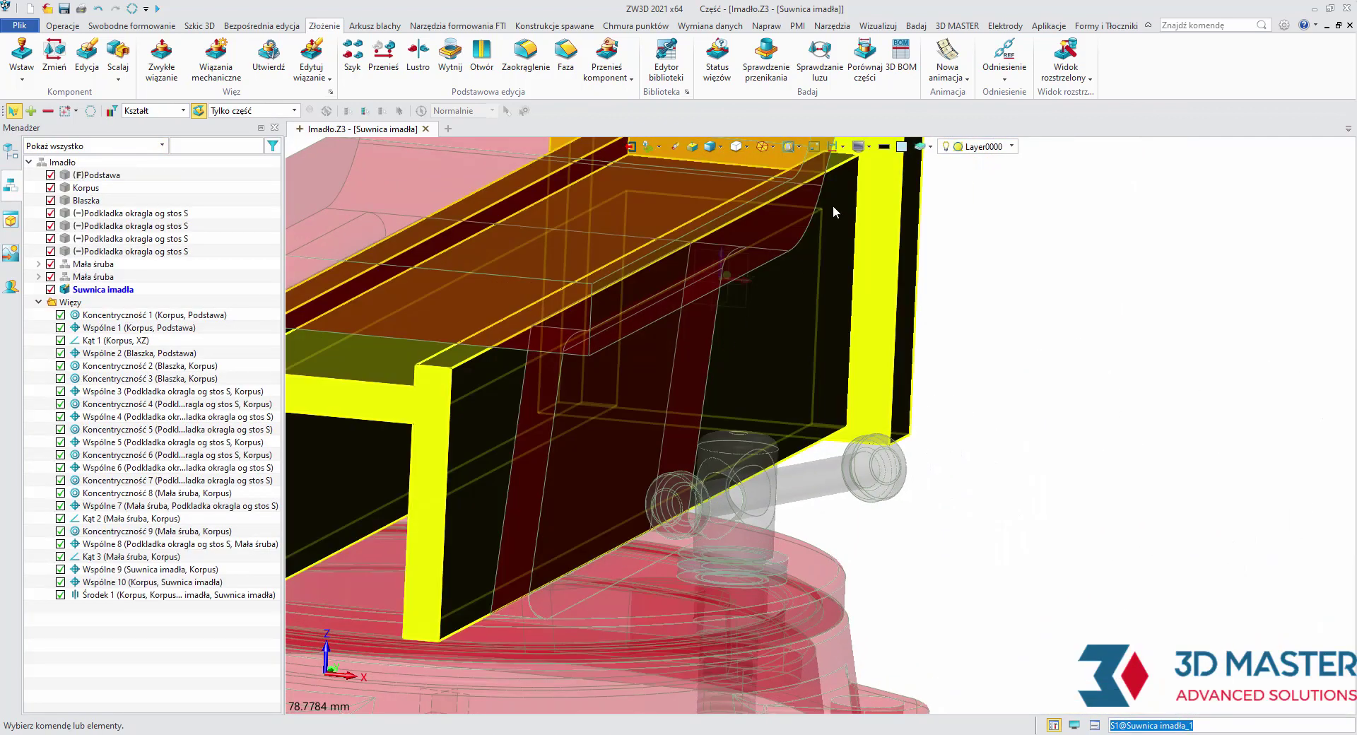
scroll(838, 187, "down", 3)
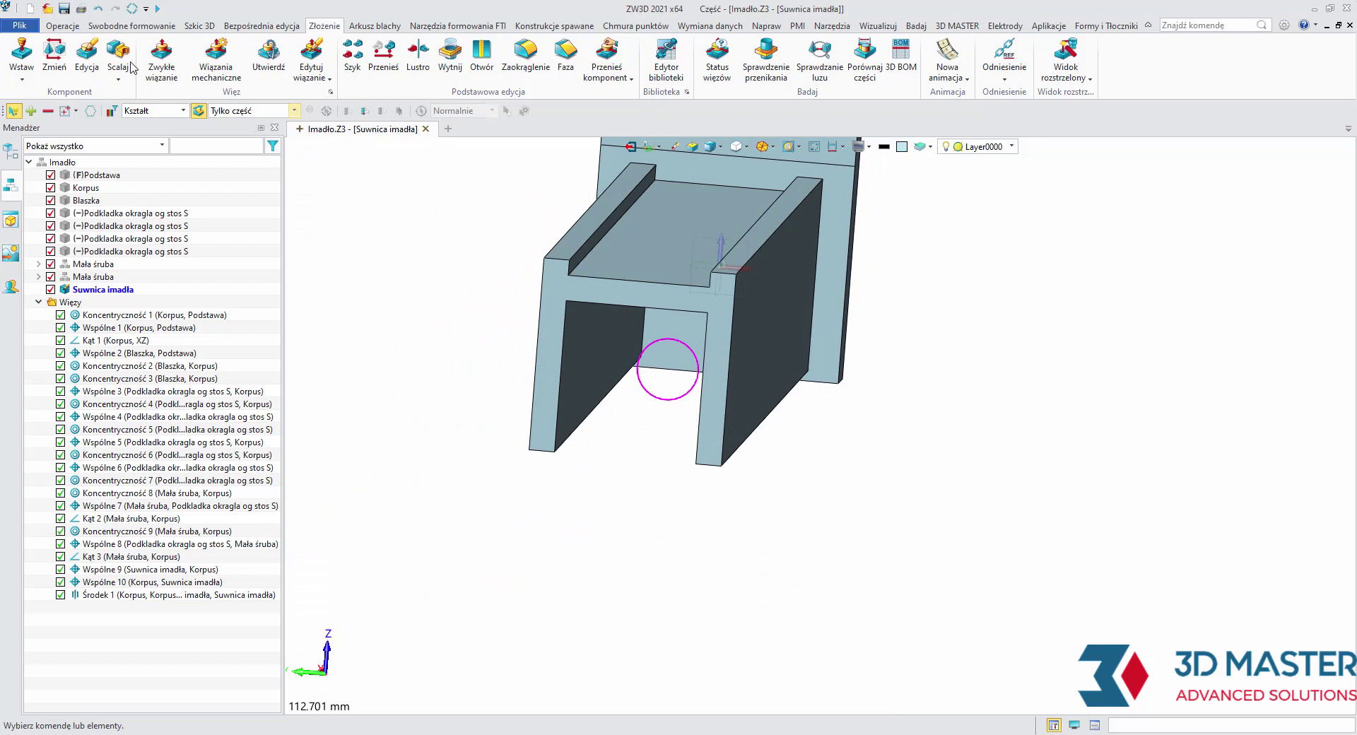
left_click(62, 26)
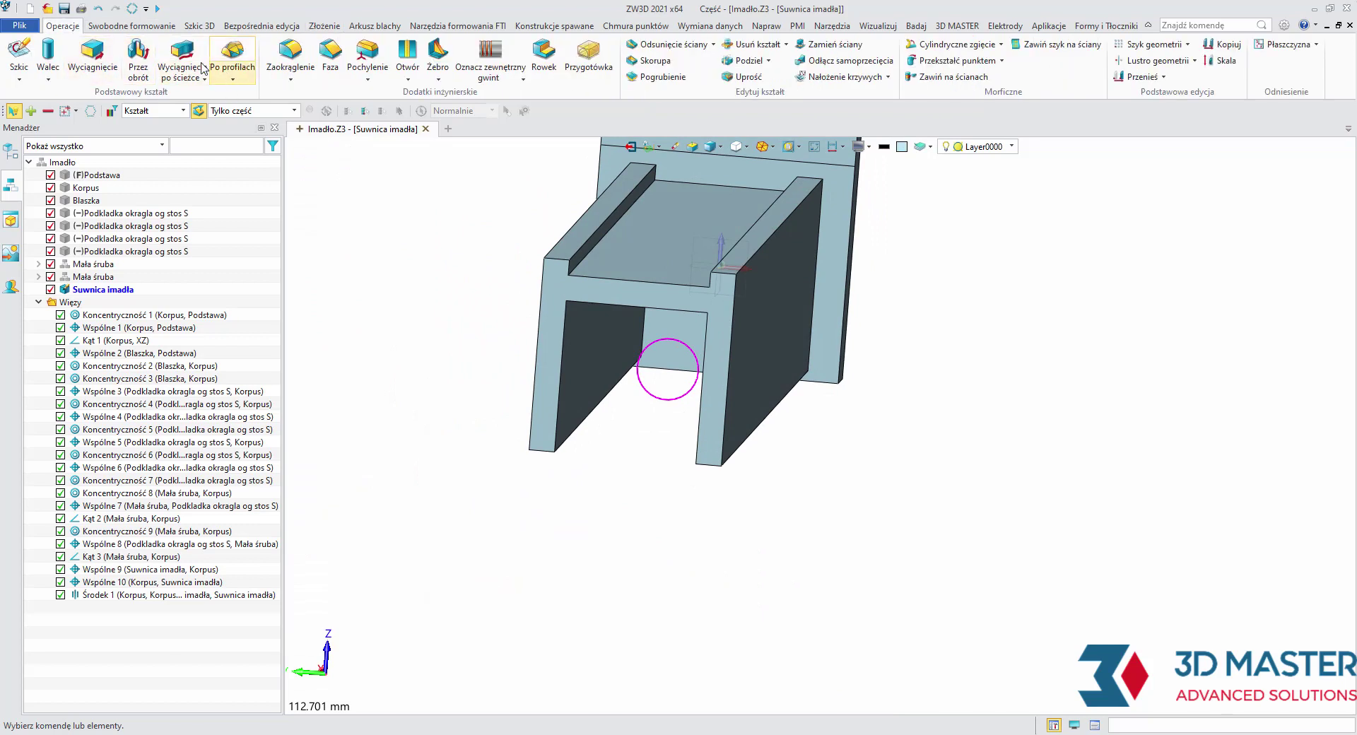
Step: Extrude the reference circle symmetrically 174.5 mm with a subtract Boolean through the gantry
left_click(93, 53)
left_click(651, 360)
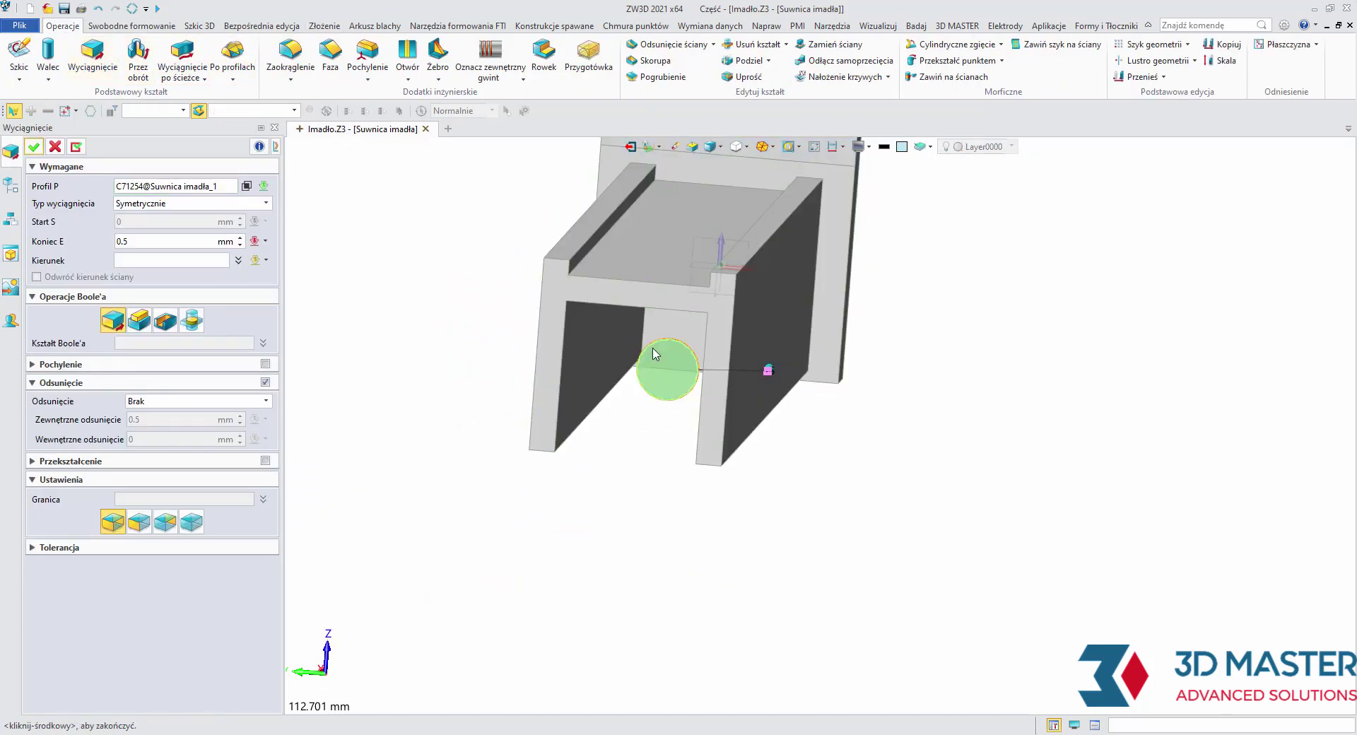
middle_click(778, 318)
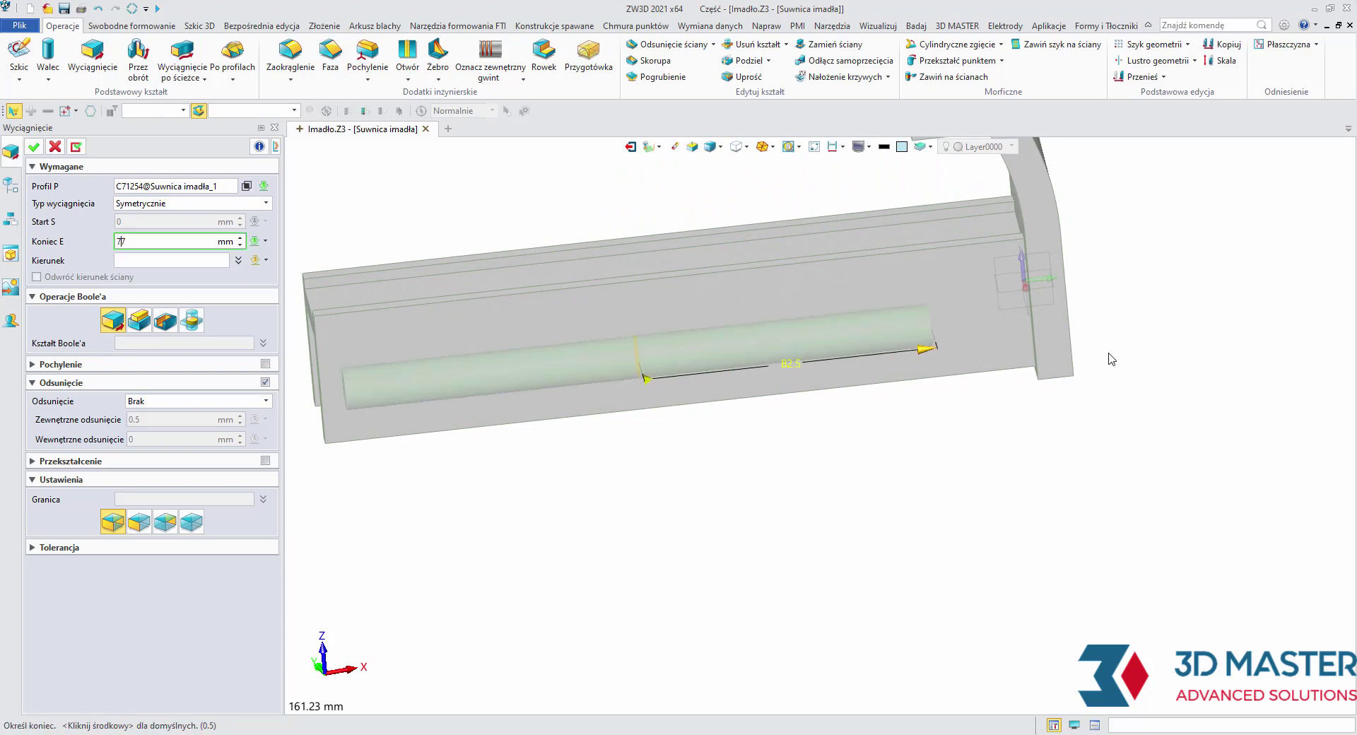
type("74.5")
left_click(165, 321)
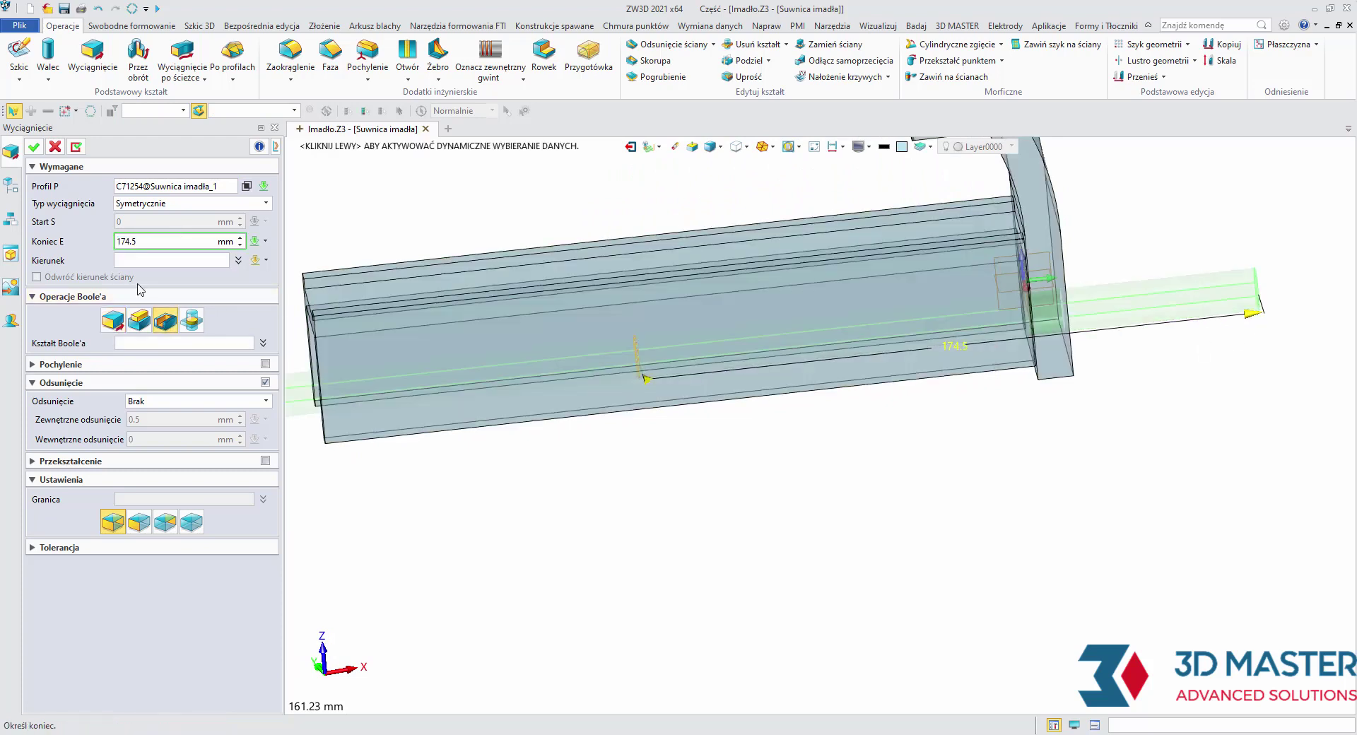
left_click(33, 146)
middle_click_drag(537, 424, 553, 354)
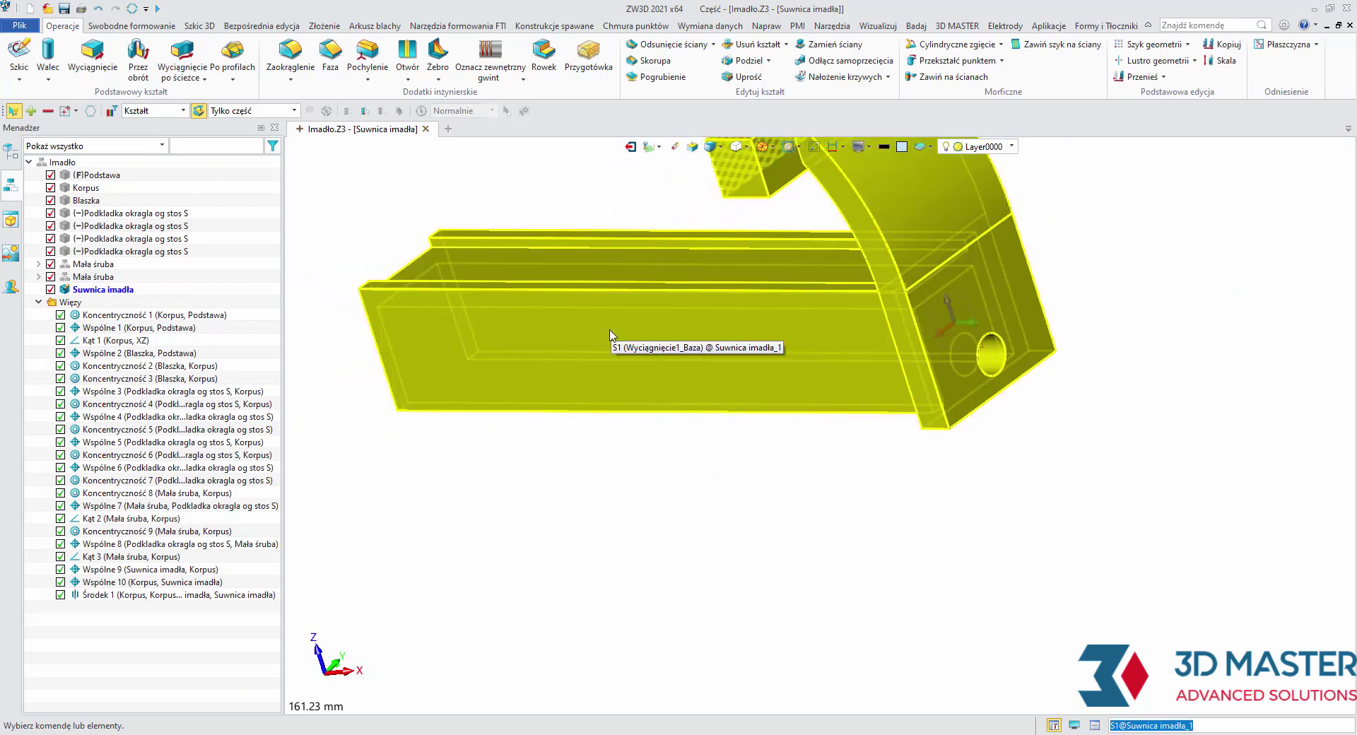
Step: Set the gantry's face colour to red in Właściwości ściany
right_click(614, 330)
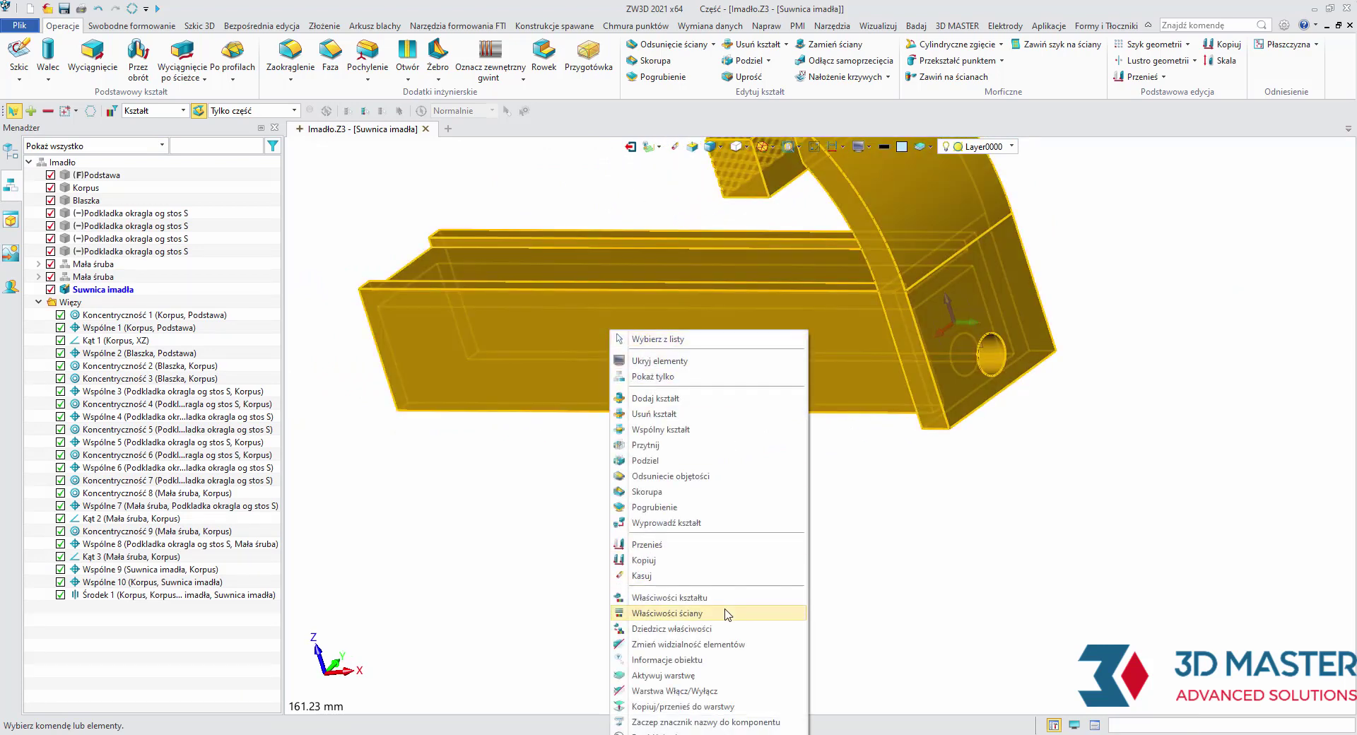
left_click(726, 614)
left_click(181, 248)
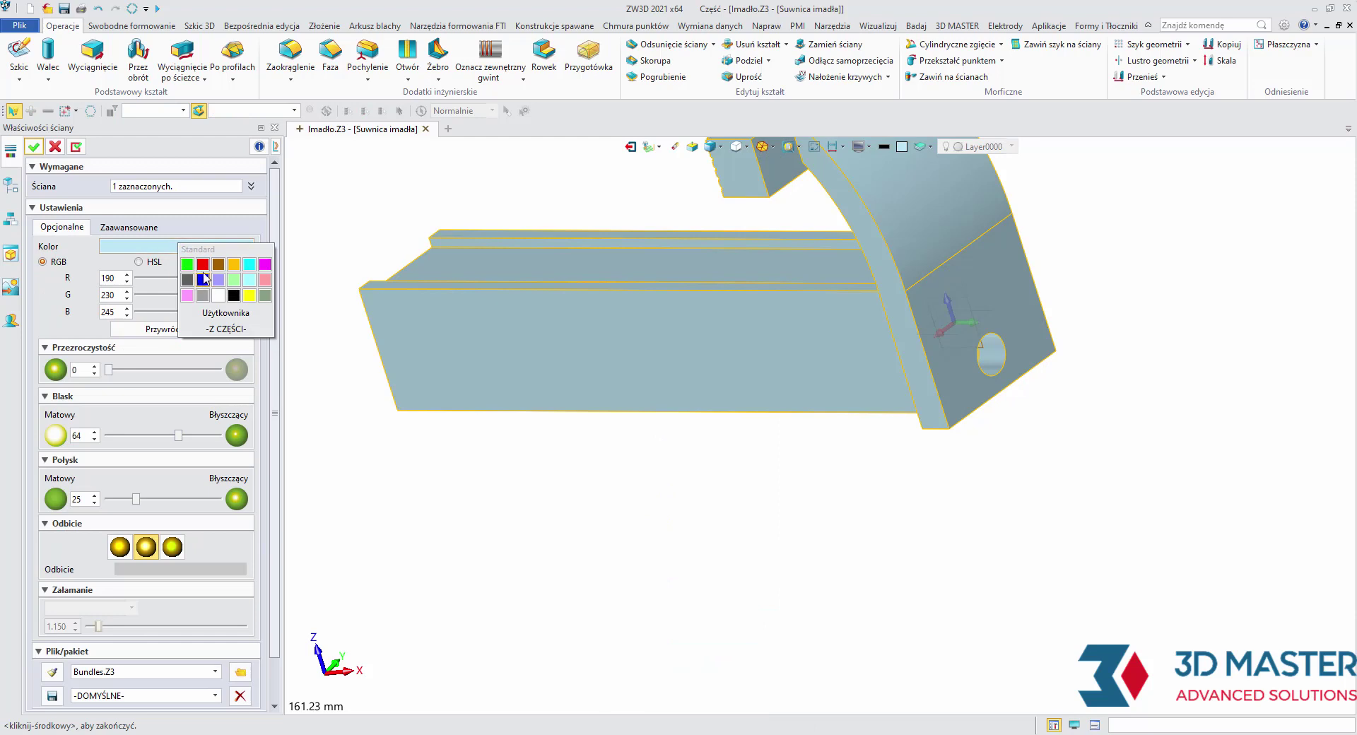
left_click(203, 264)
left_click(34, 146)
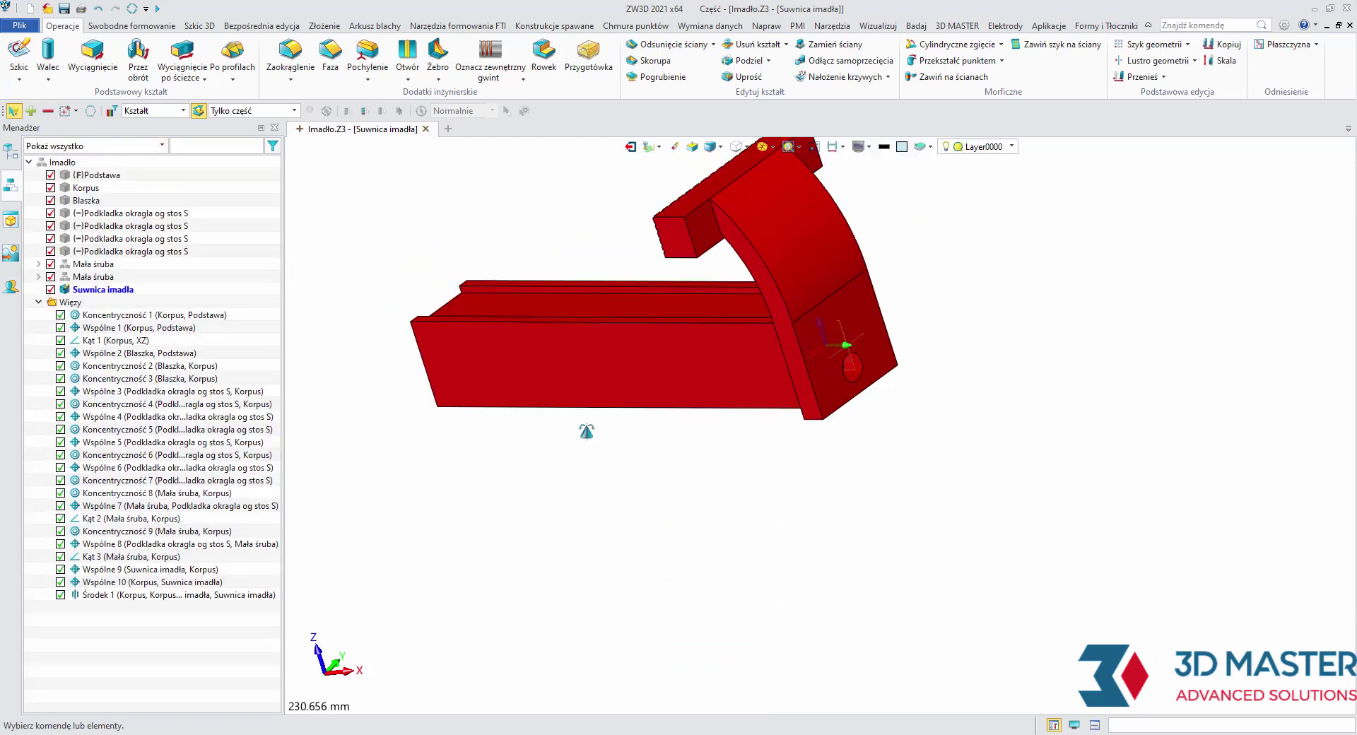
middle_click_drag(628, 460, 632, 428)
Step: Fillet the gantry's rail channel edges with a 2 mm radius
left_click(290, 57)
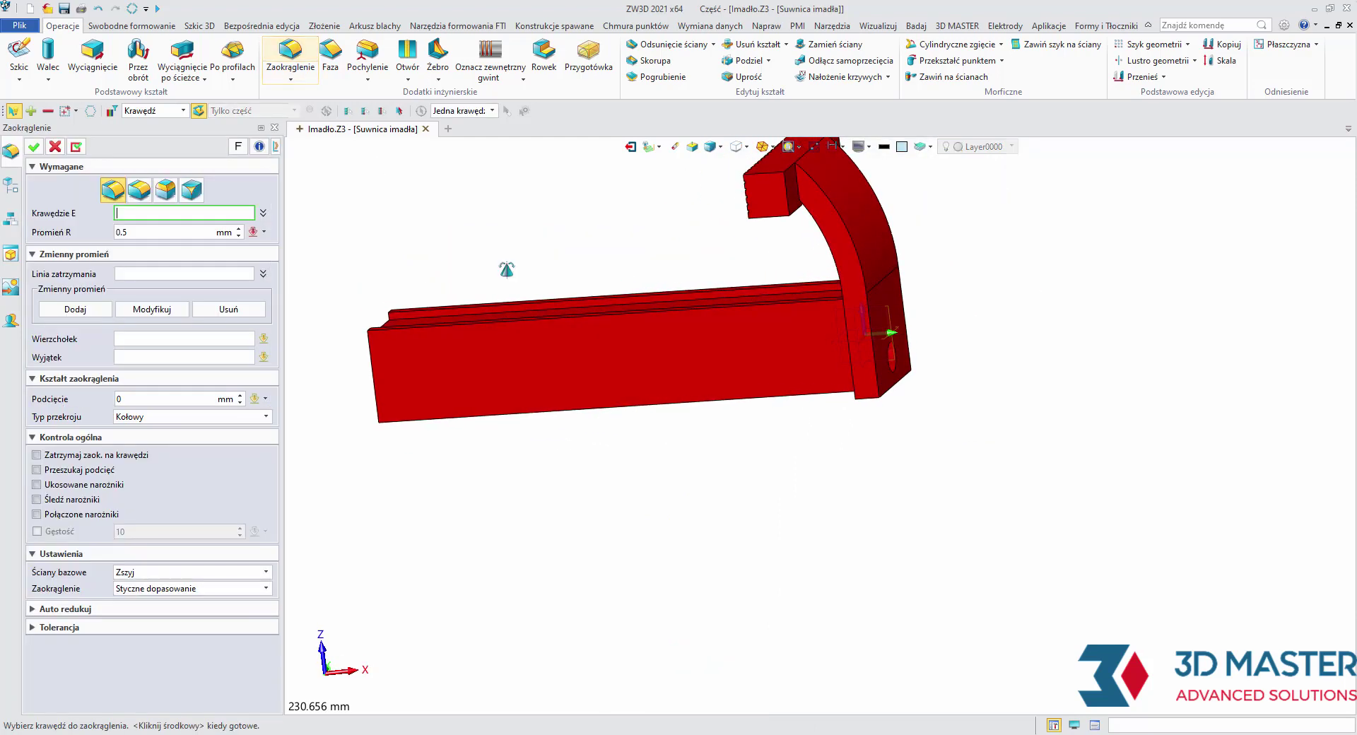
right_click_drag(607, 304, 653, 257)
scroll(653, 257, "up", 4)
left_click(669, 227)
left_click(745, 219)
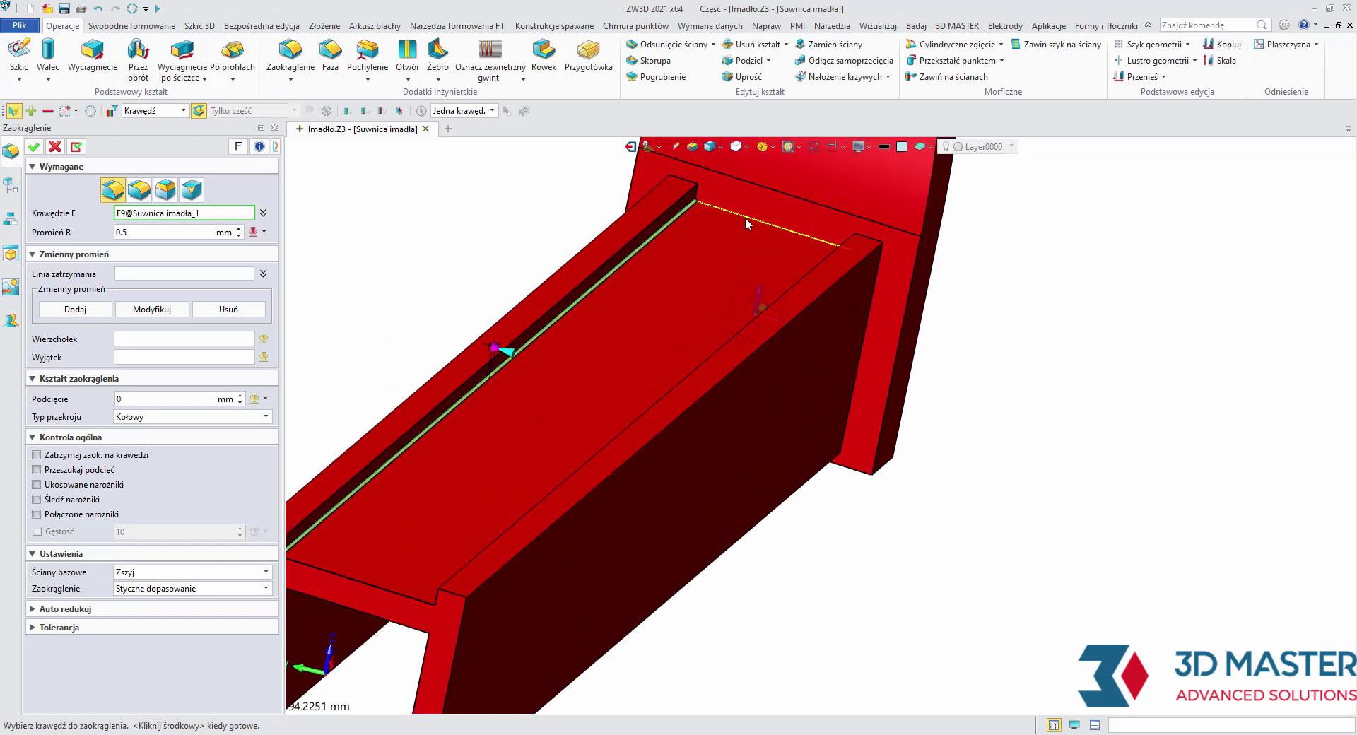
right_click_drag(745, 220, 773, 271)
left_click(820, 259)
middle_click(15, 225)
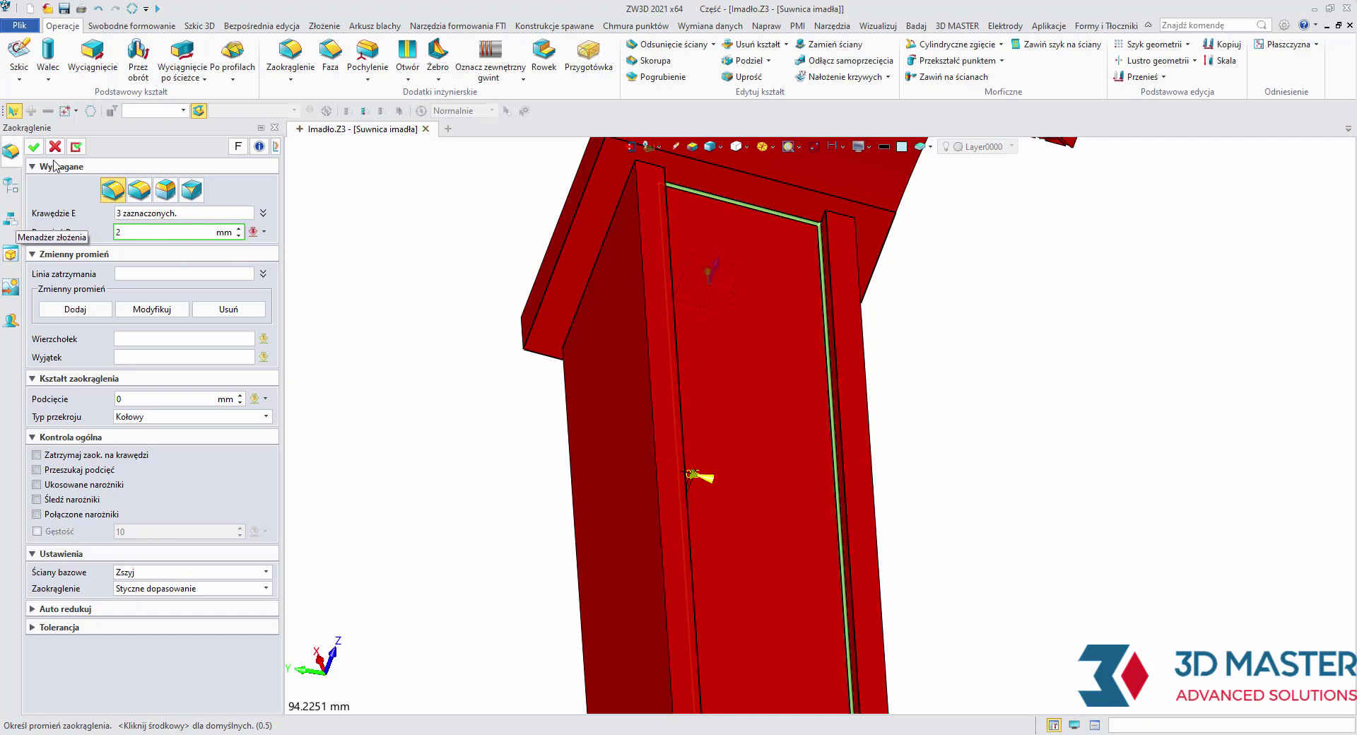
middle_click(388, 272)
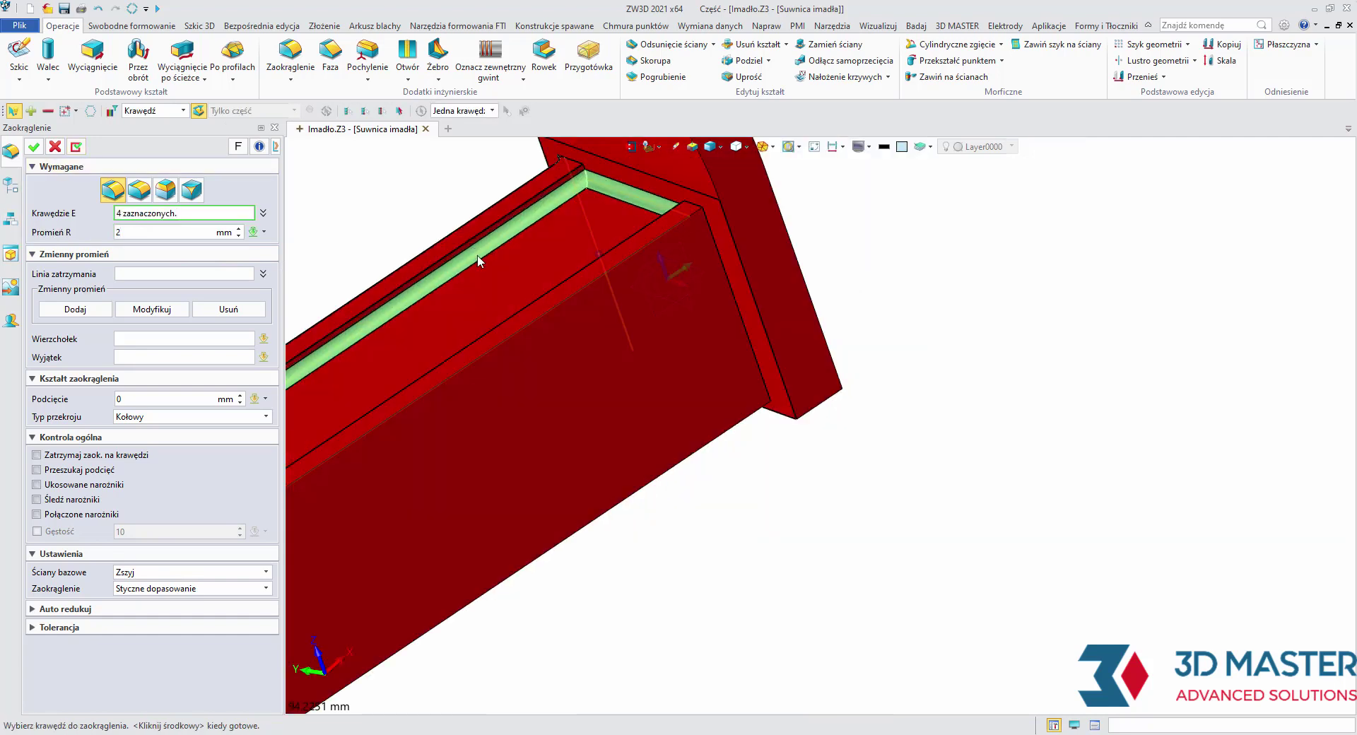
right_click_drag(604, 223, 691, 279)
left_click(691, 279)
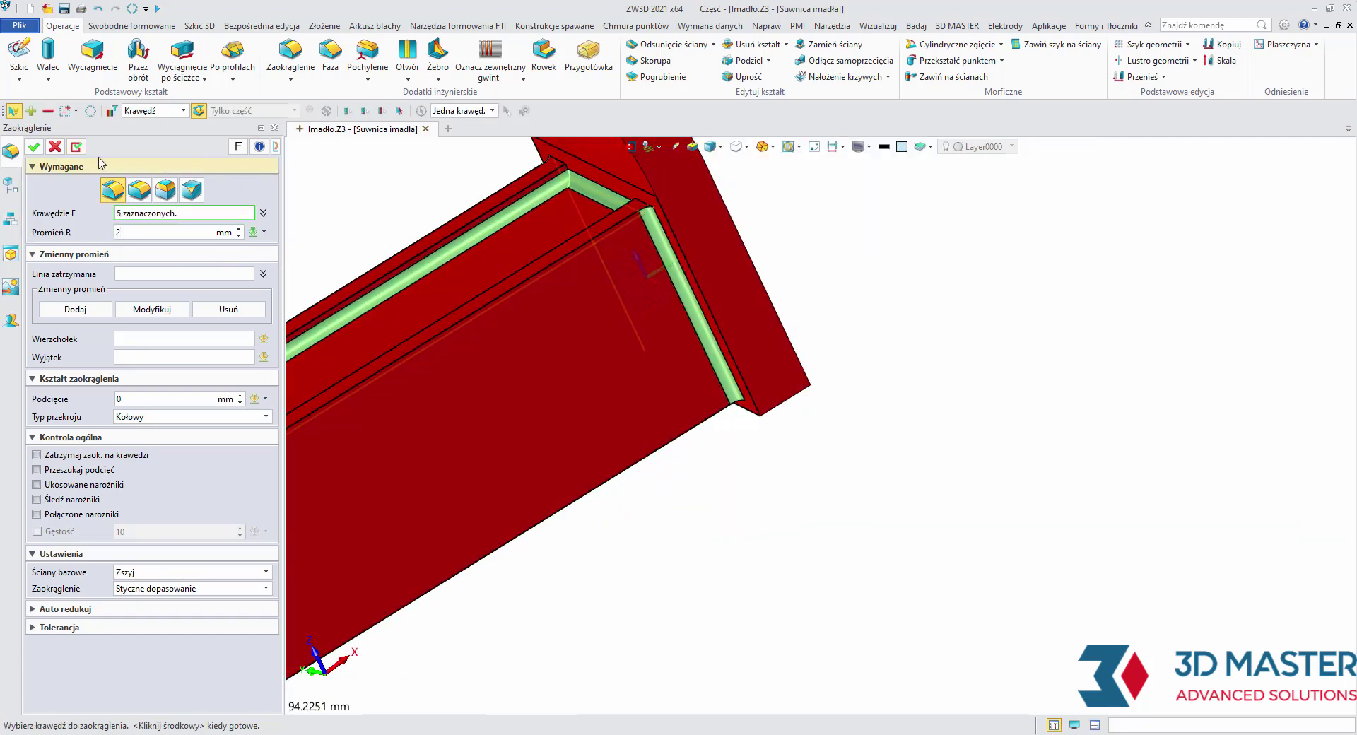
left_click(76, 146)
Step: Fillet the edge where the curved arm meets the jaw at 2 mm, stopping at the bounding edge
right_click_drag(657, 354, 576, 276)
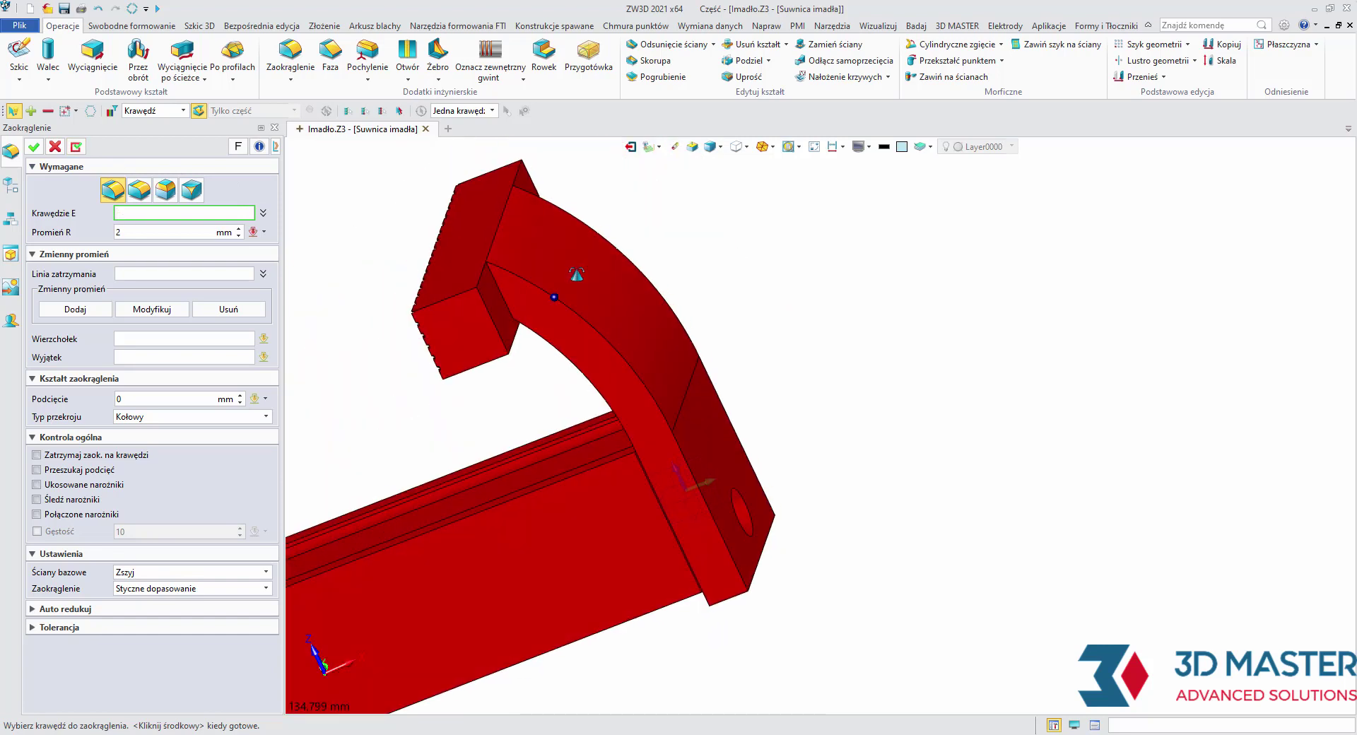
left_click(498, 225)
scroll(541, 304, "up", 3)
scroll(528, 319, "up", 2)
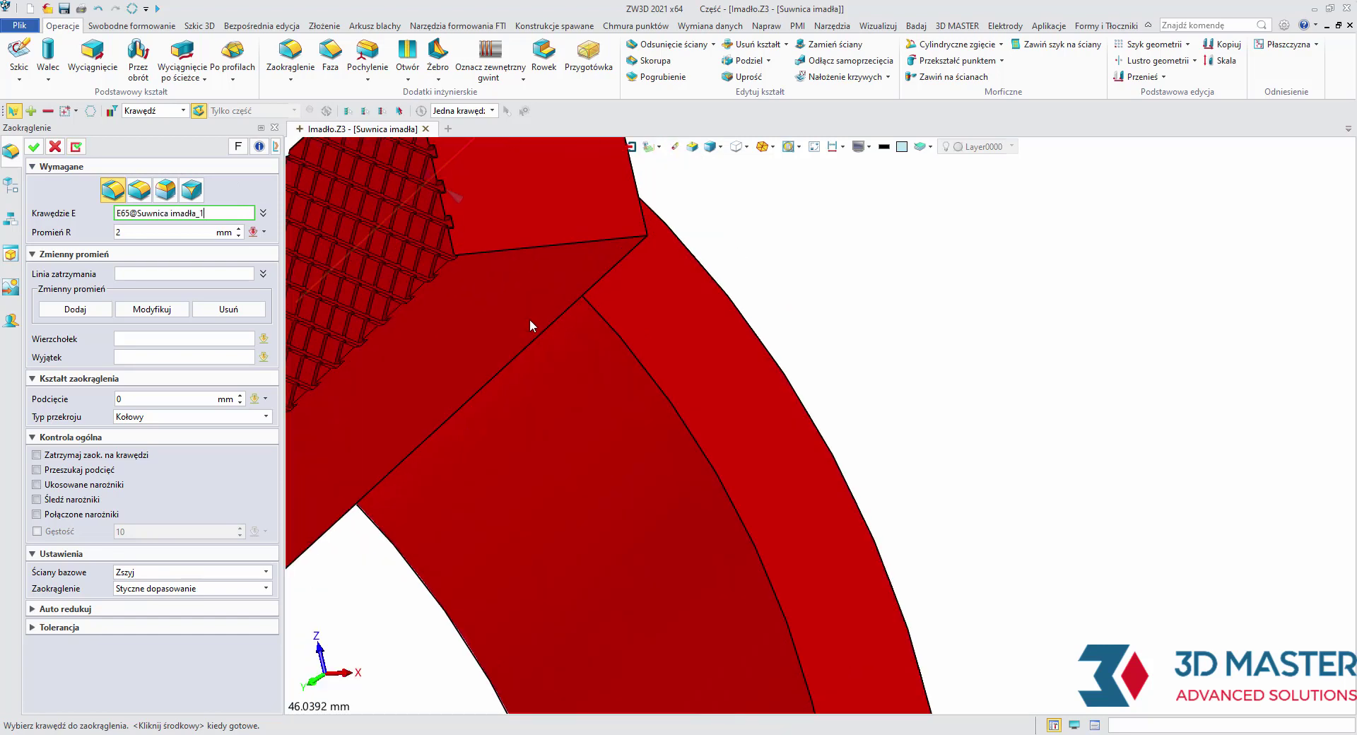
scroll(529, 320, "up", 3)
scroll(529, 318, "up", 2)
scroll(579, 314, "up", 2)
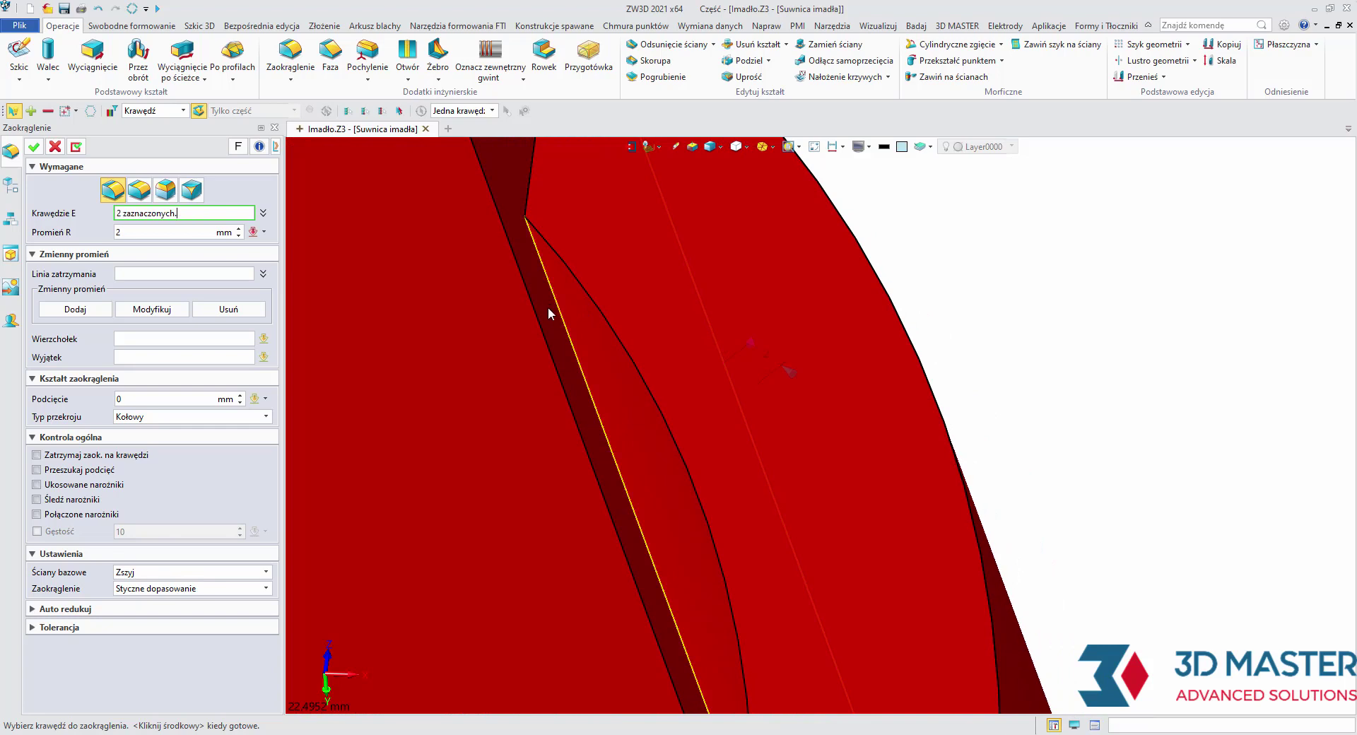
left_click(84, 457)
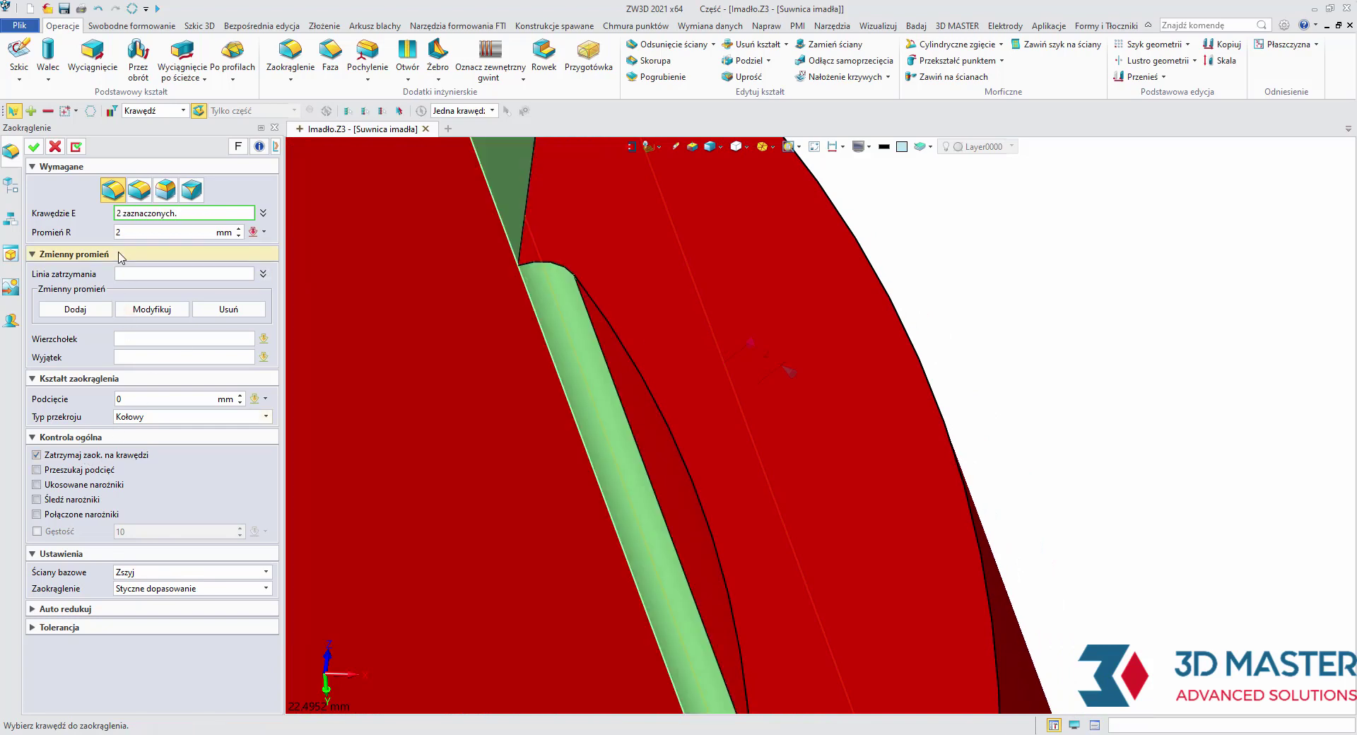
middle_click(629, 320)
scroll(629, 320, "down", 5)
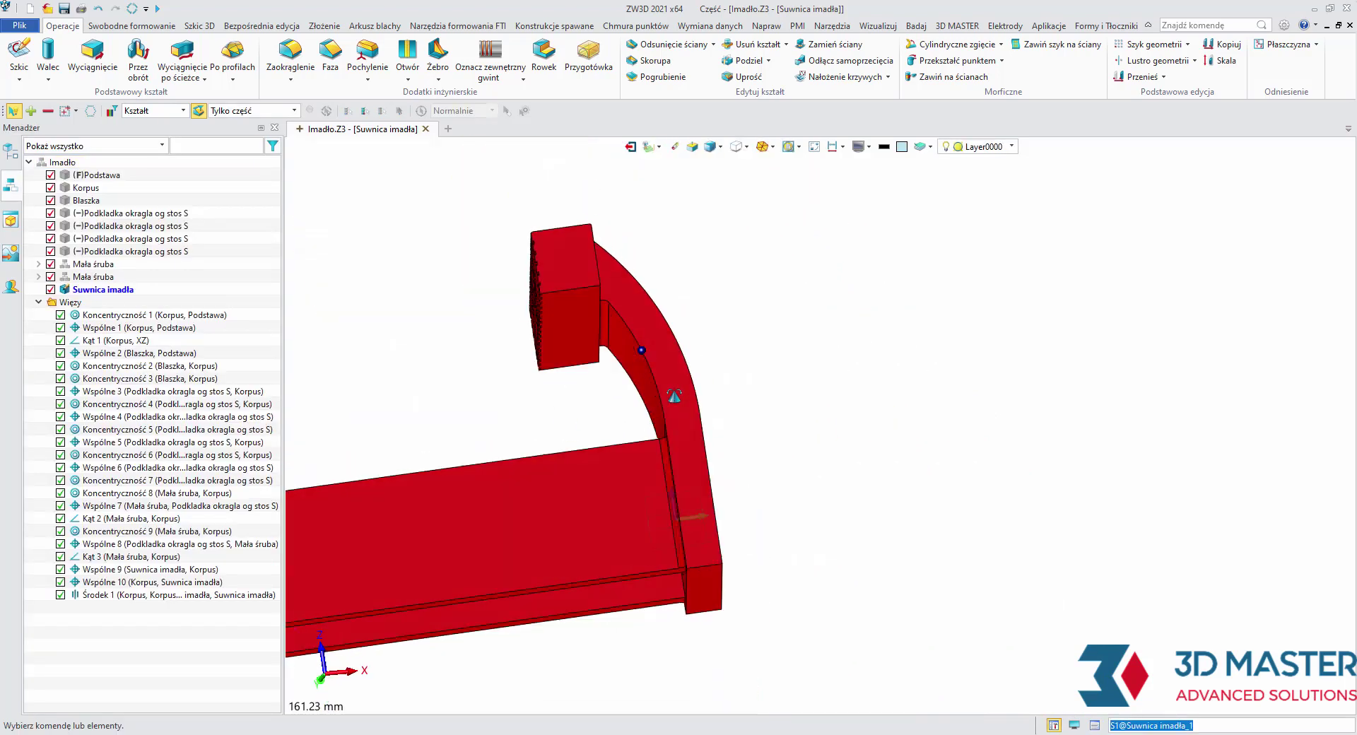
middle_click_drag(630, 319, 698, 224)
Step: Select the top-level Imadło assembly to exit part editing and view the whole vise
left_click(630, 147)
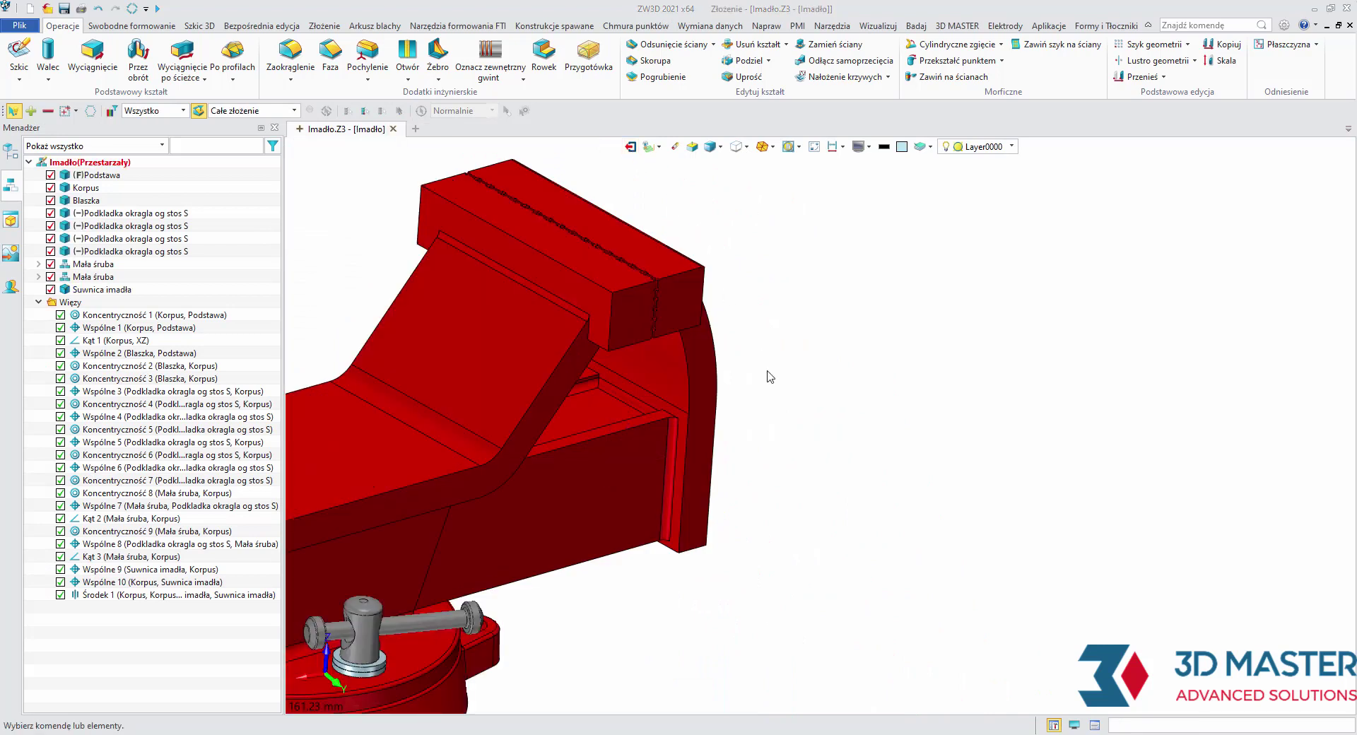
middle_click_drag(877, 407, 806, 411)
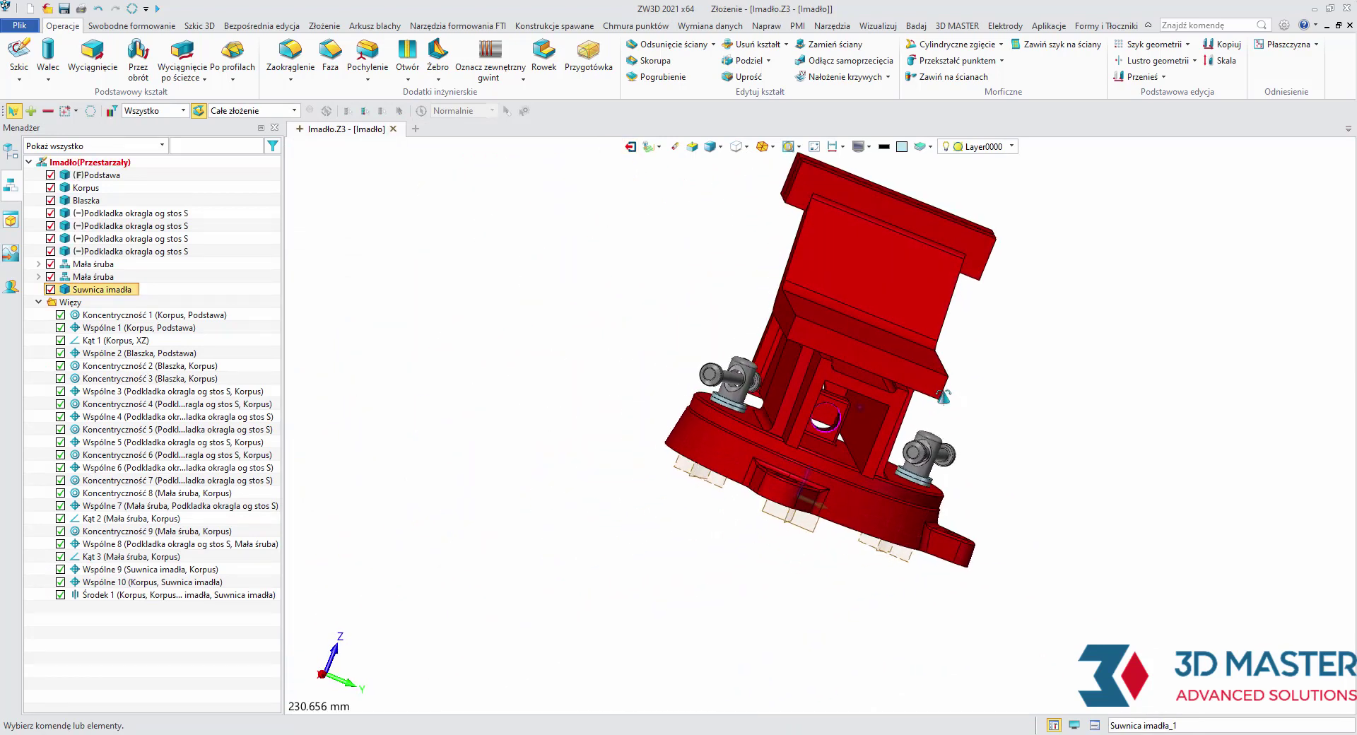